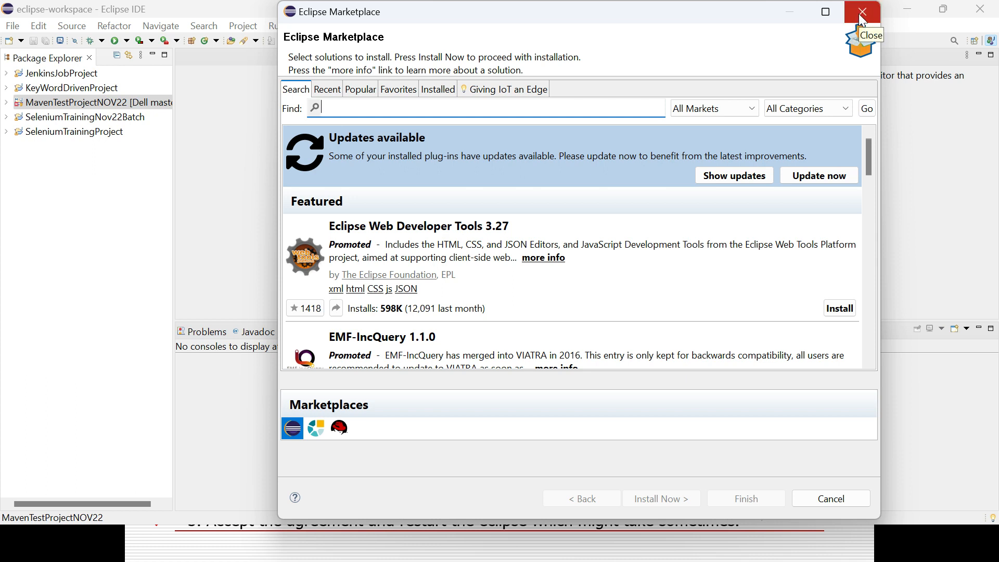
Close the Eclipse Marketplace dialog, review the slide on creating a Maven project in the presentation, and return to Eclipse
click(862, 15)
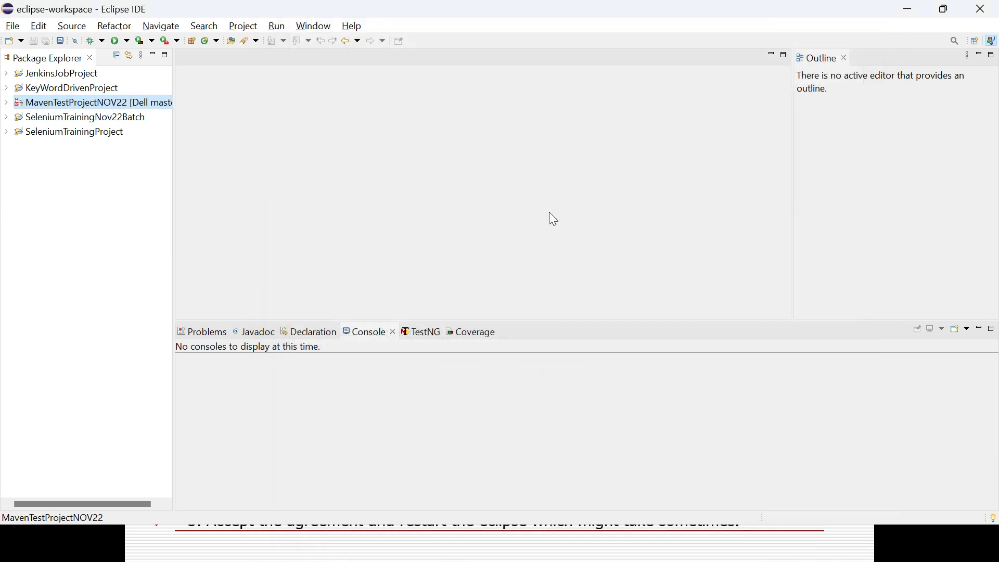
key(alt+Tab)
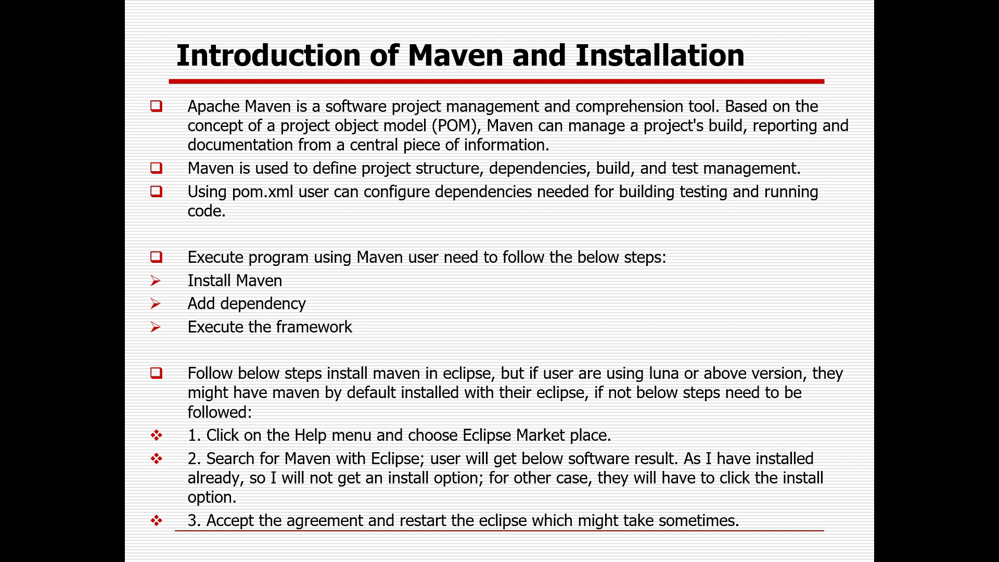
key(Right)
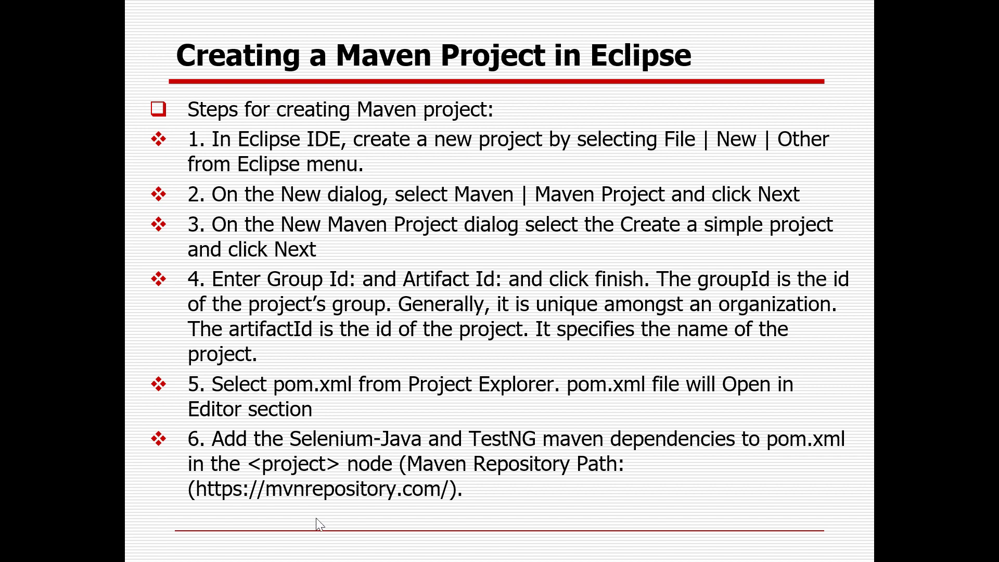
key(alt+Tab)
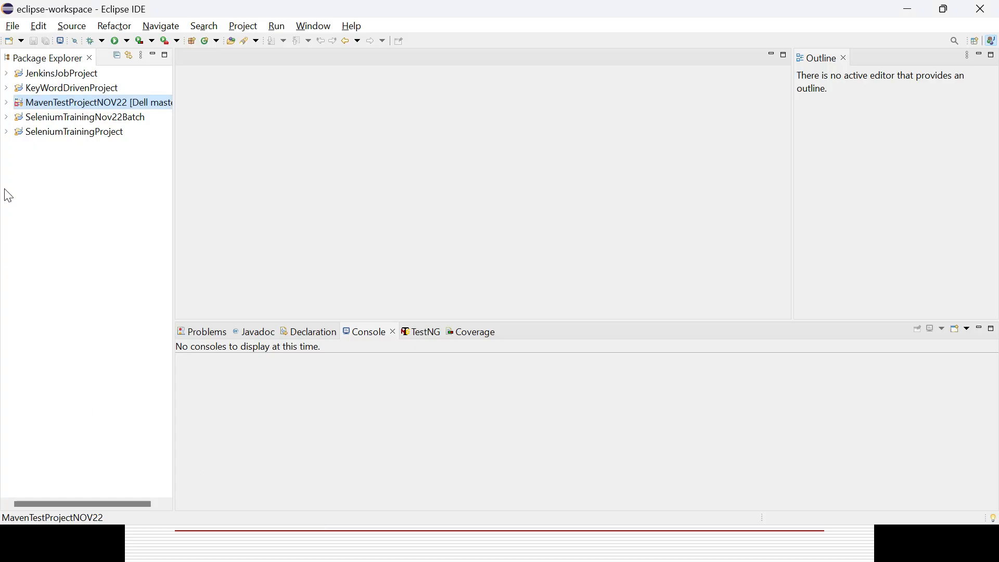
Start a new Maven Project from the project wizards and choose to create a simple project, skipping archetype selection
click(12, 28)
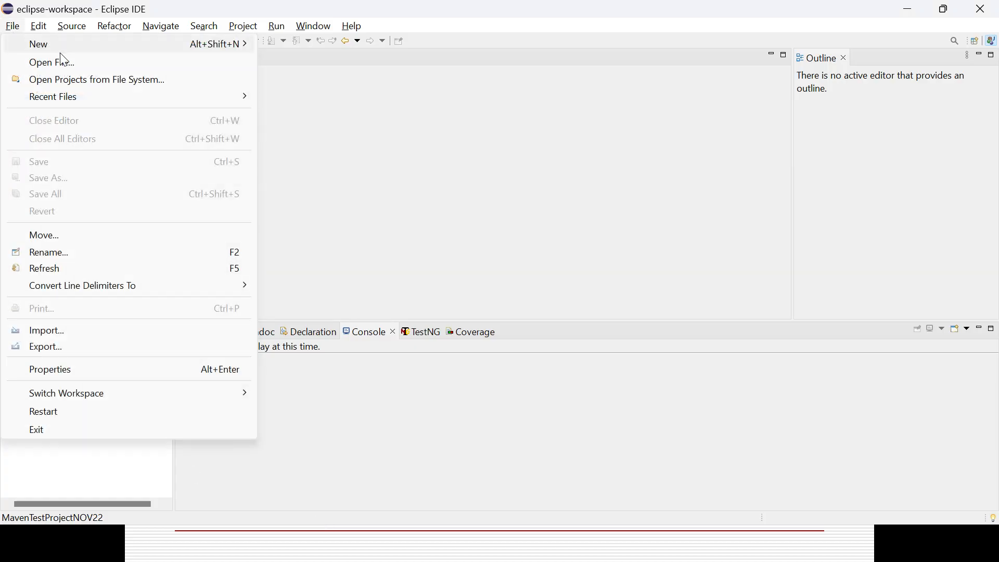
click(243, 26)
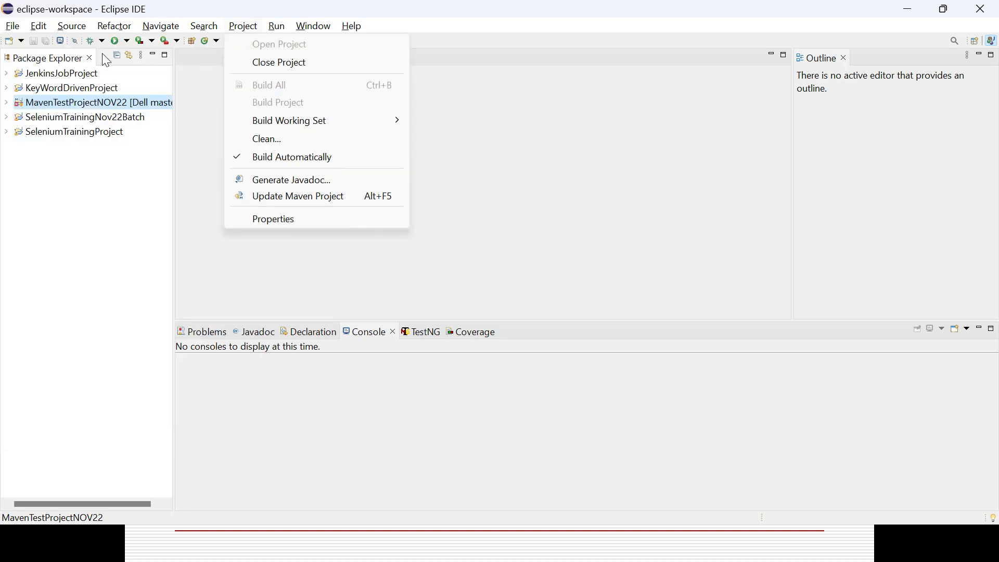
mouse_move(14, 27)
mouse_move(69, 45)
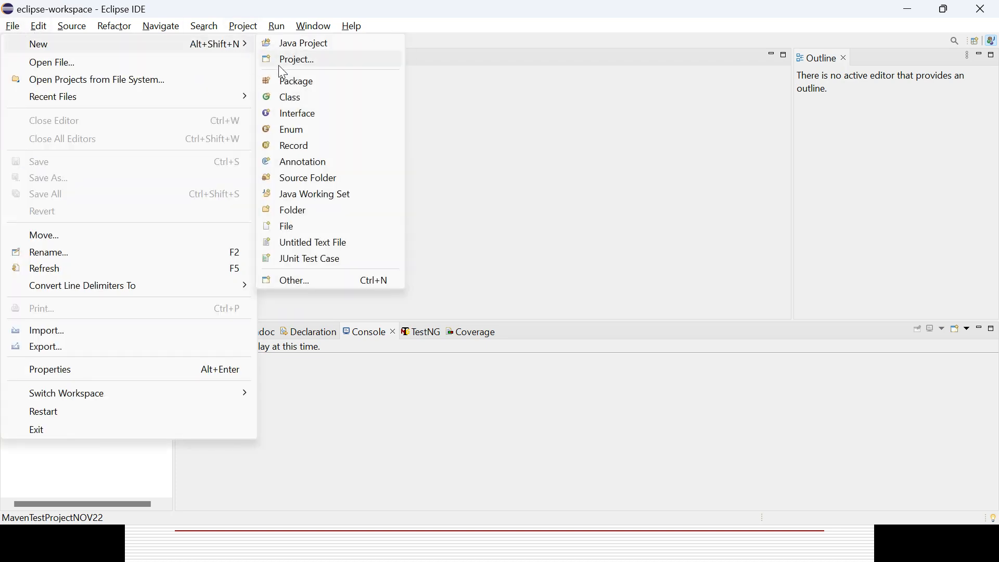
click(305, 68)
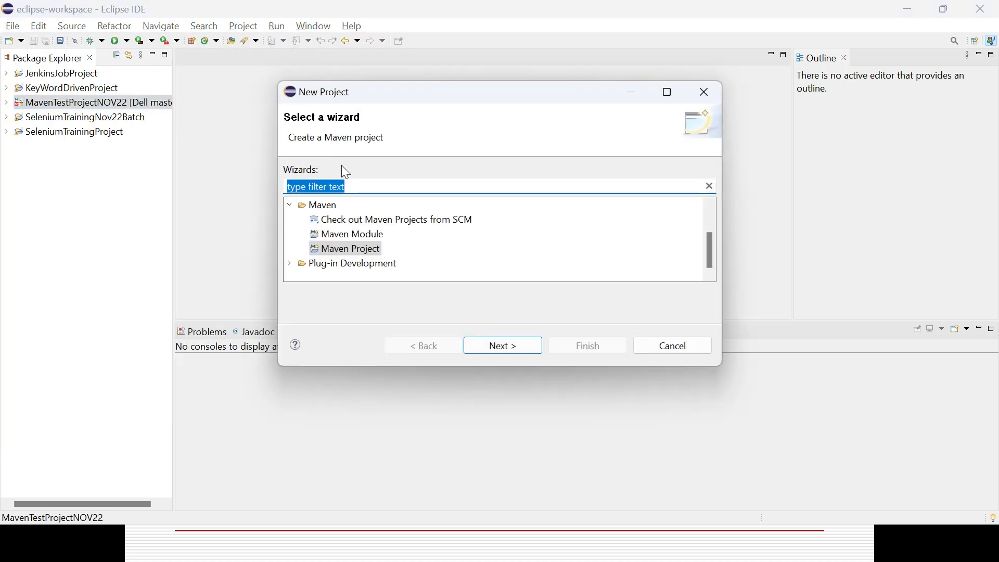
text(maven)
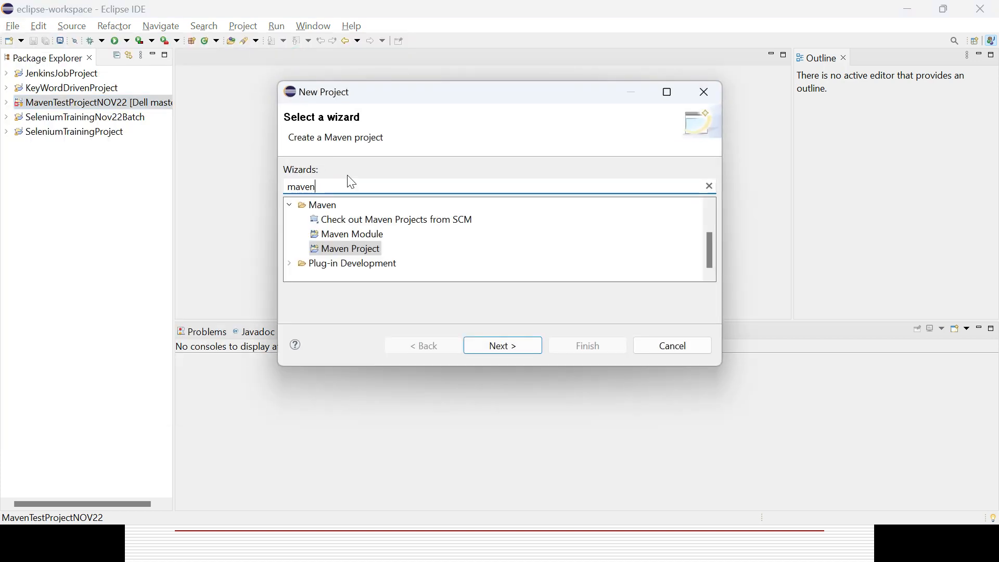
click(372, 256)
click(502, 347)
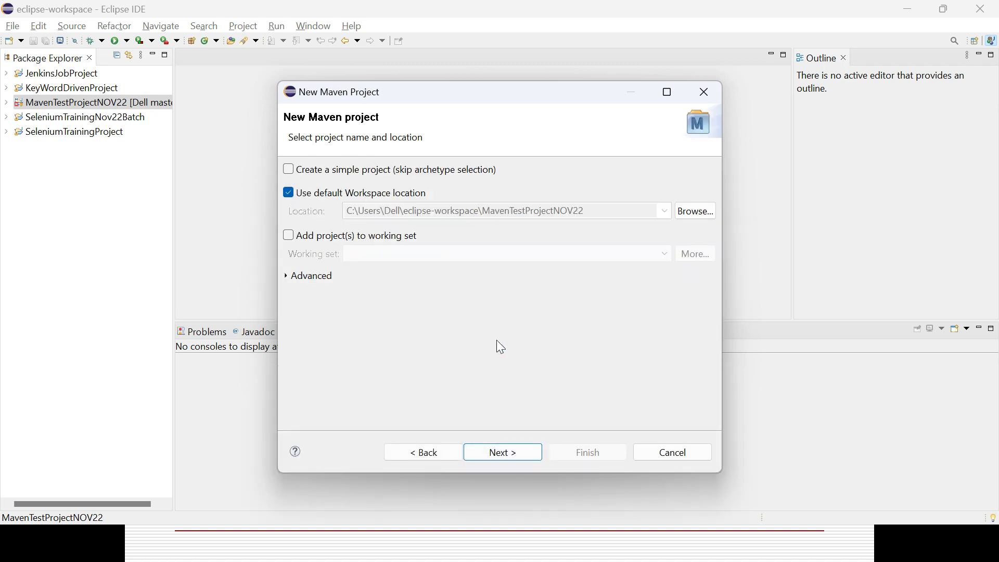
click(291, 170)
click(507, 455)
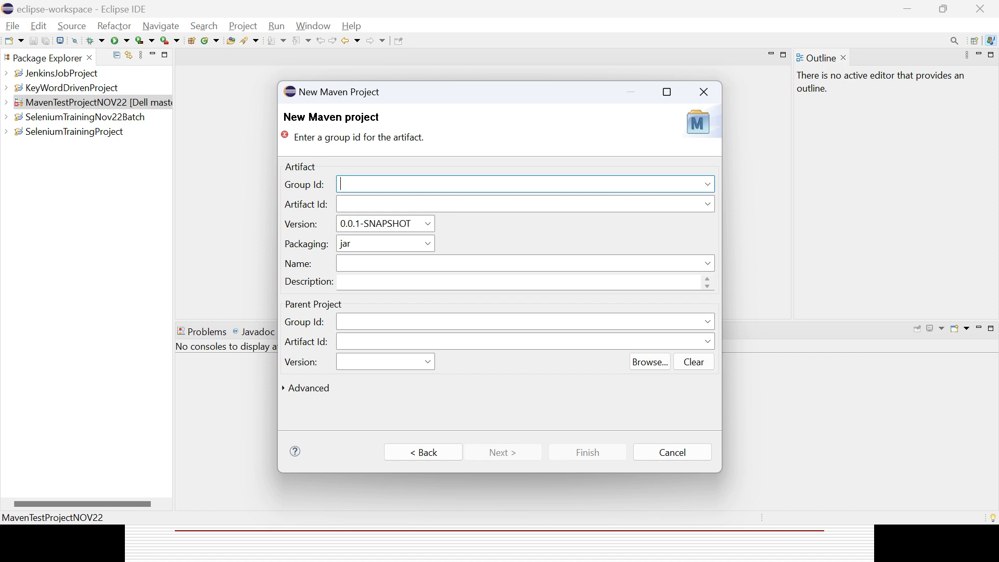
Enter the artifact's group ID as the owner's first name followed by "Automation Library", checking the slide for the group ID rules
click(357, 204)
click(353, 183)
key(alt+Tab)
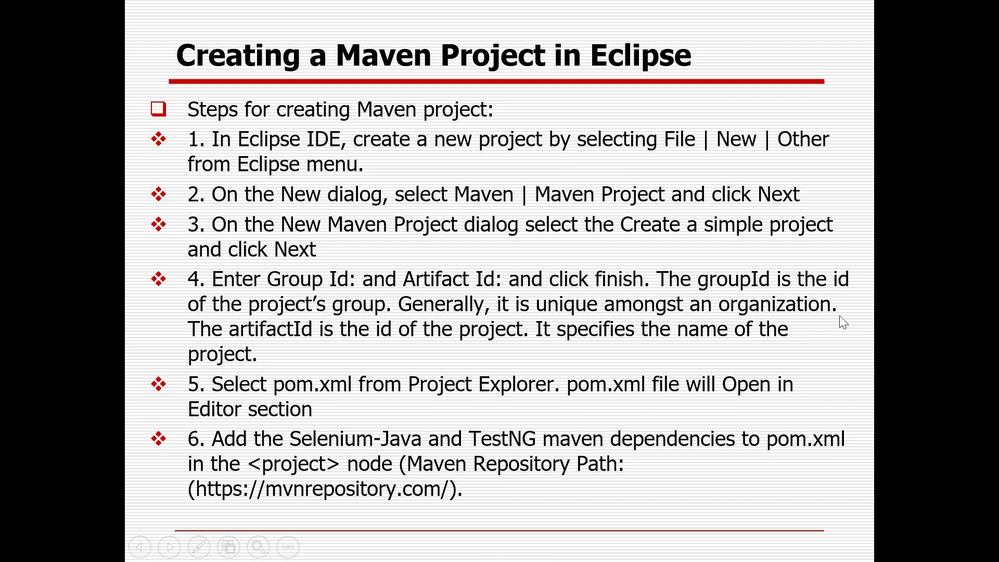
key(alt+Tab)
text(Haradhan Automat)
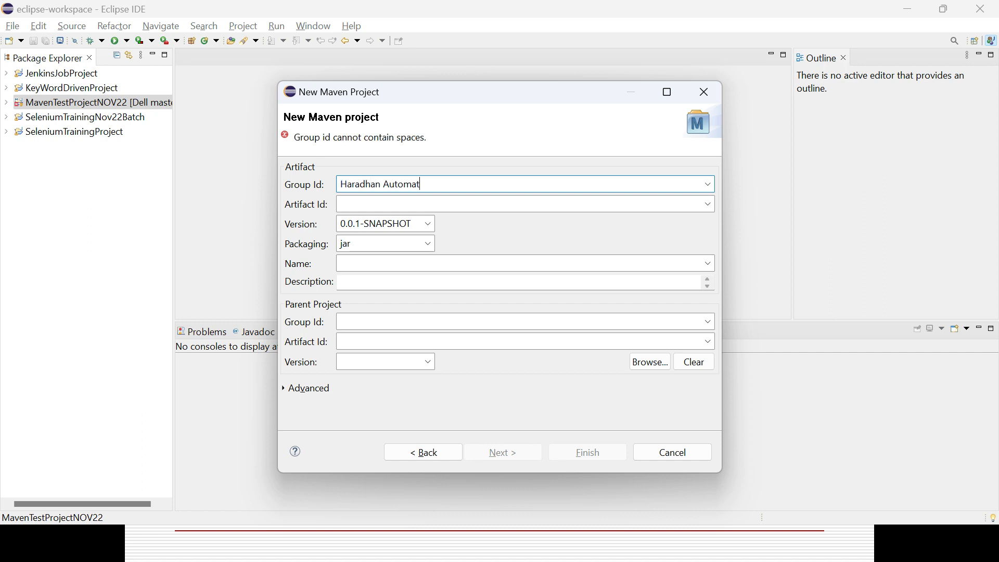
text(ion Library)
key(Tab)
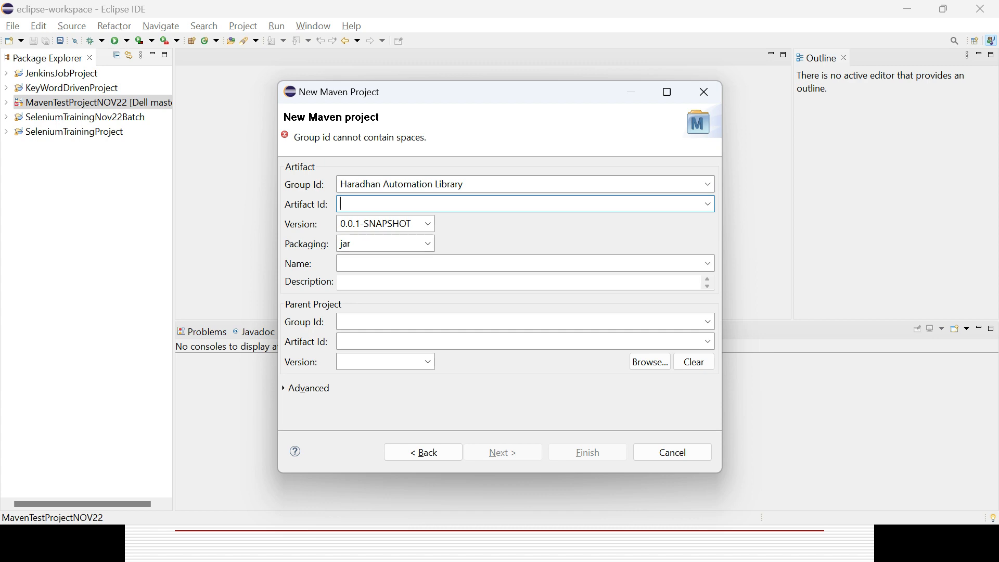
Check the slide's artifact ID description and set the artifact ID to MavenJenkinsIntegration
key(alt+Tab)
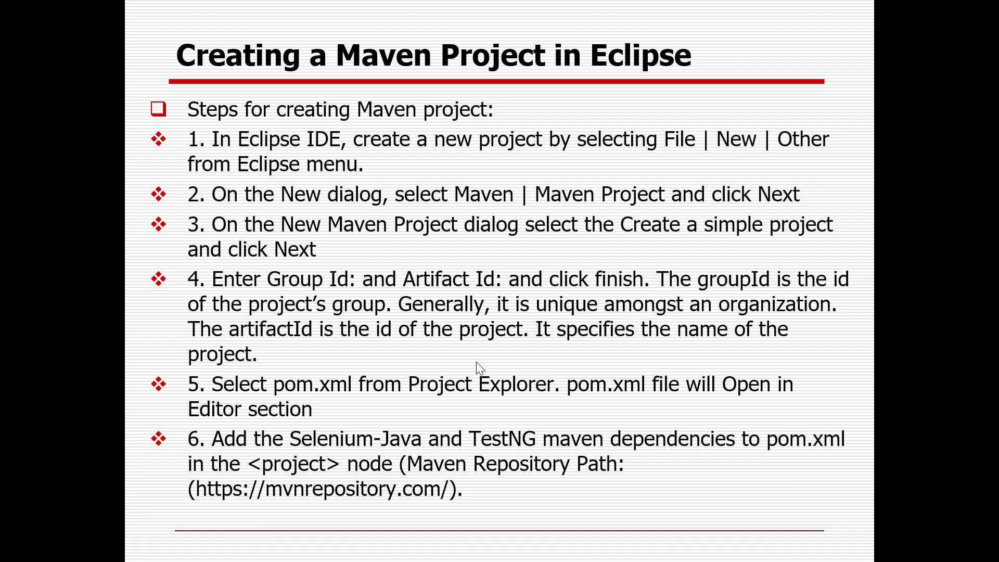
key(alt+Tab)
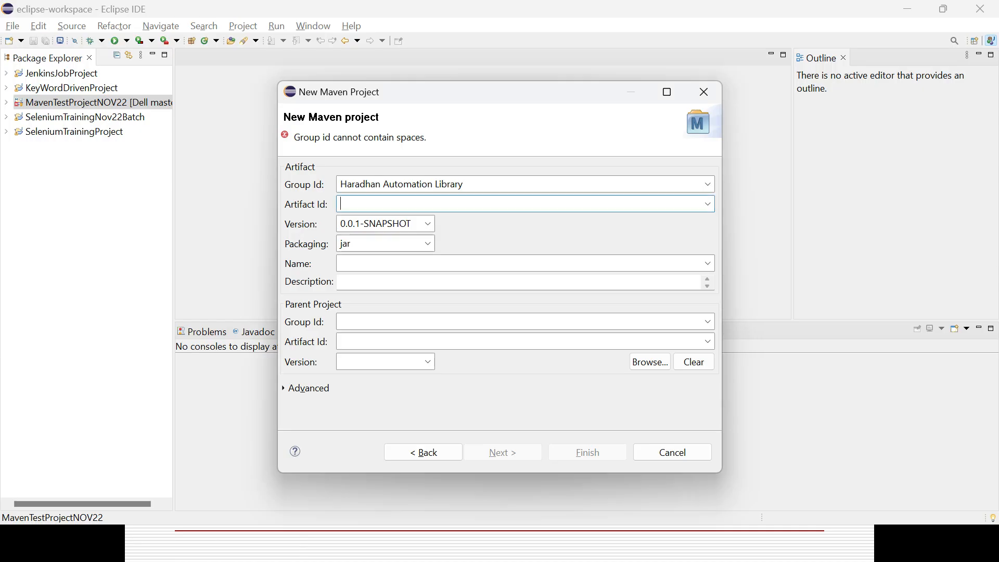
click(412, 204)
text(MavenJenkinsIntegration)
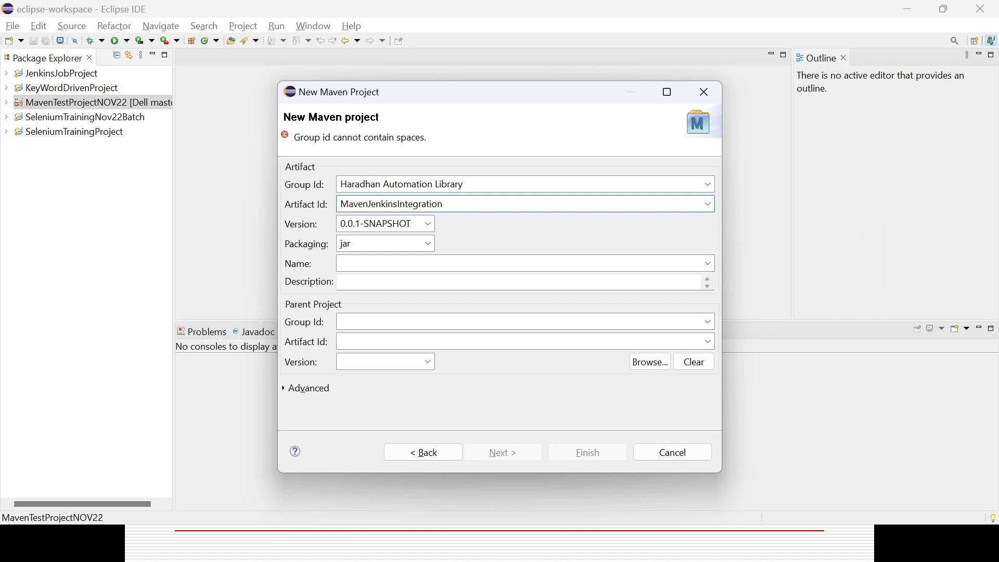
key(Tab)
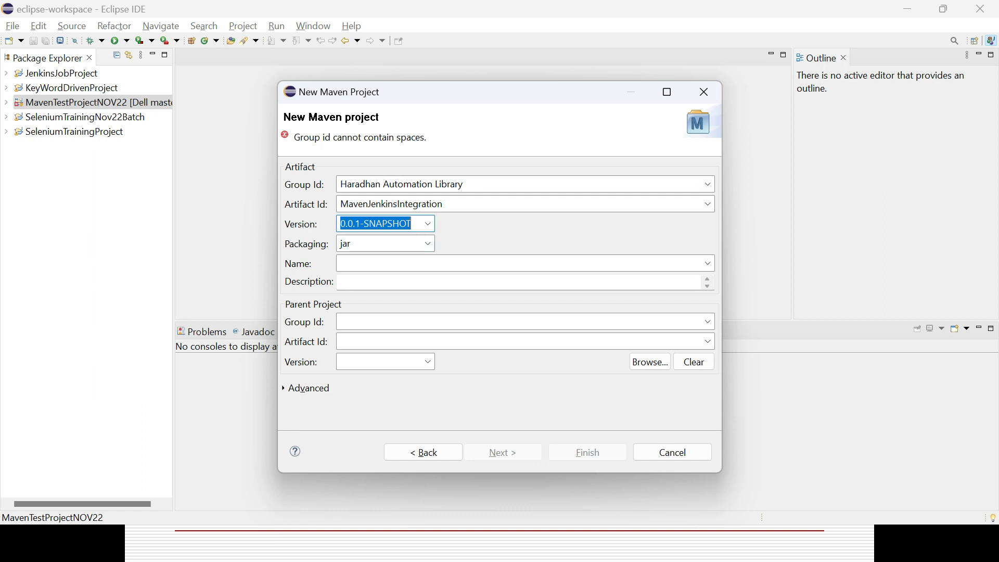
Remove the spaces from the group ID and finish creating the Maven project
click(383, 184)
click(383, 185)
key(BackSpace)
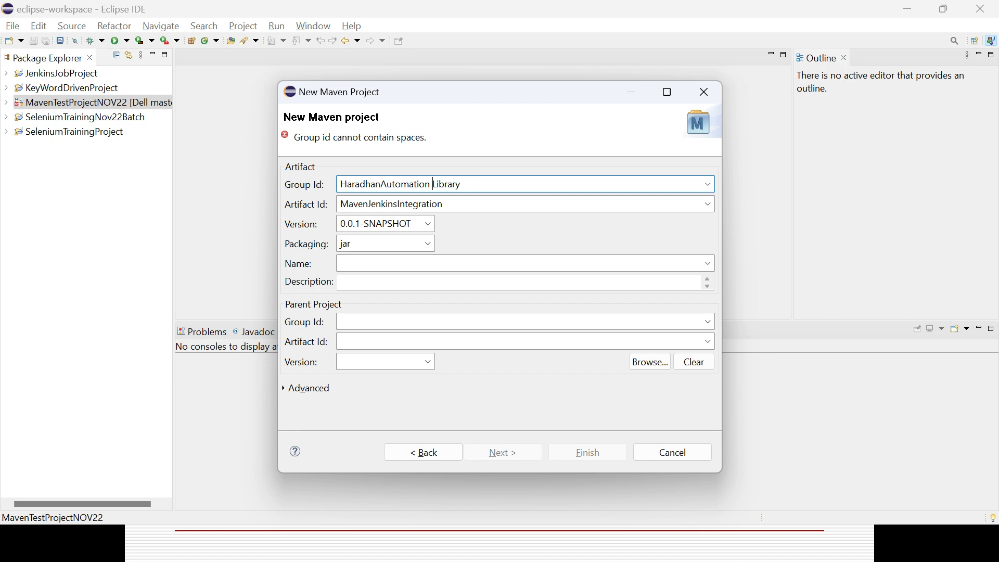
key(BackSpace)
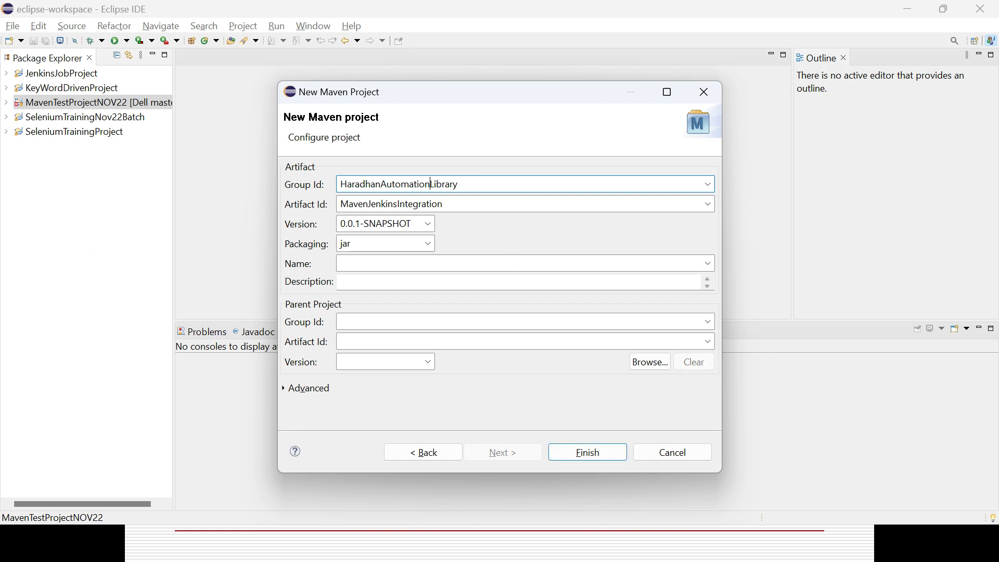
key(Tab)
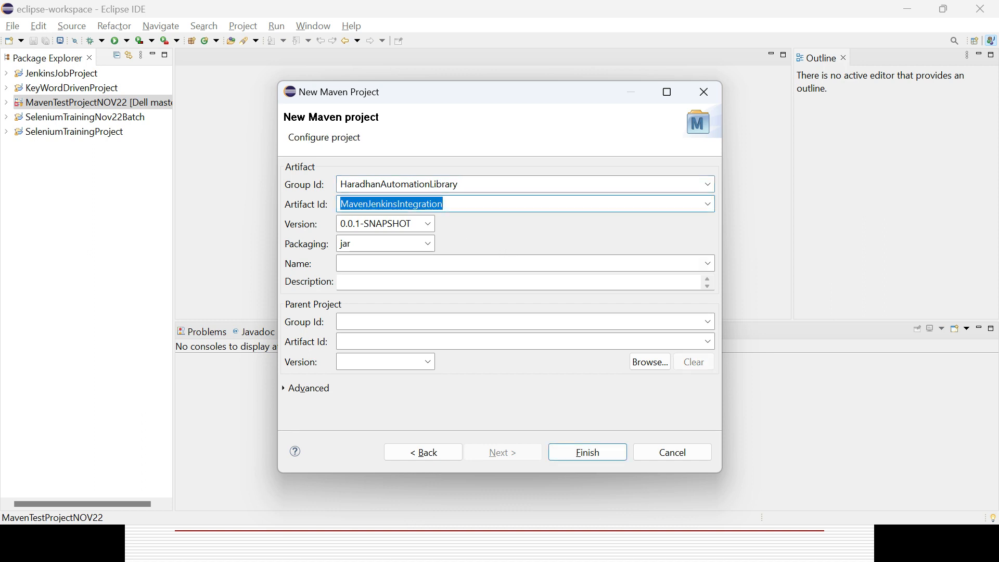
click(612, 458)
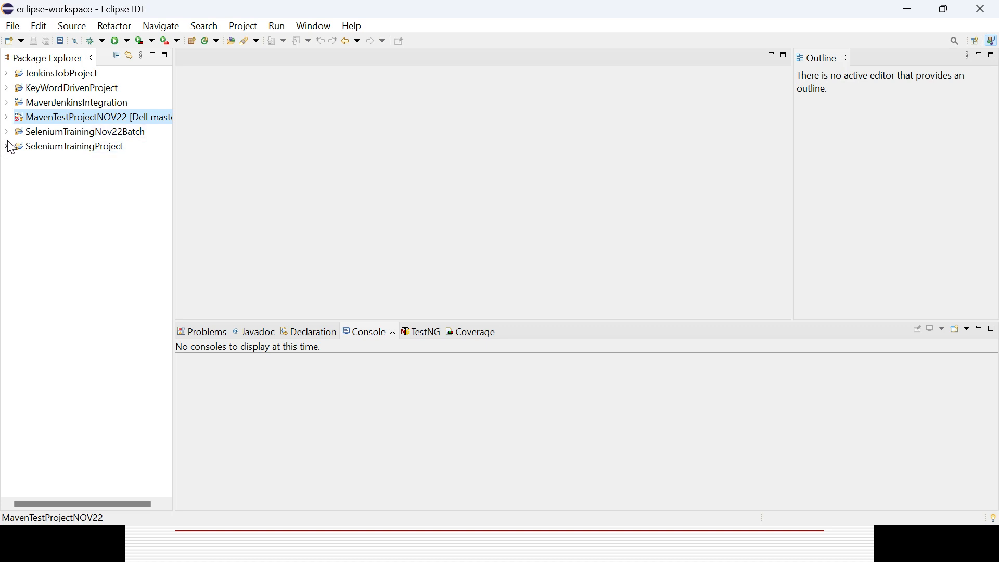
Expand the MavenJenkinsIntegration project and examine its source folders and the contents of its JRE System Library
click(5, 103)
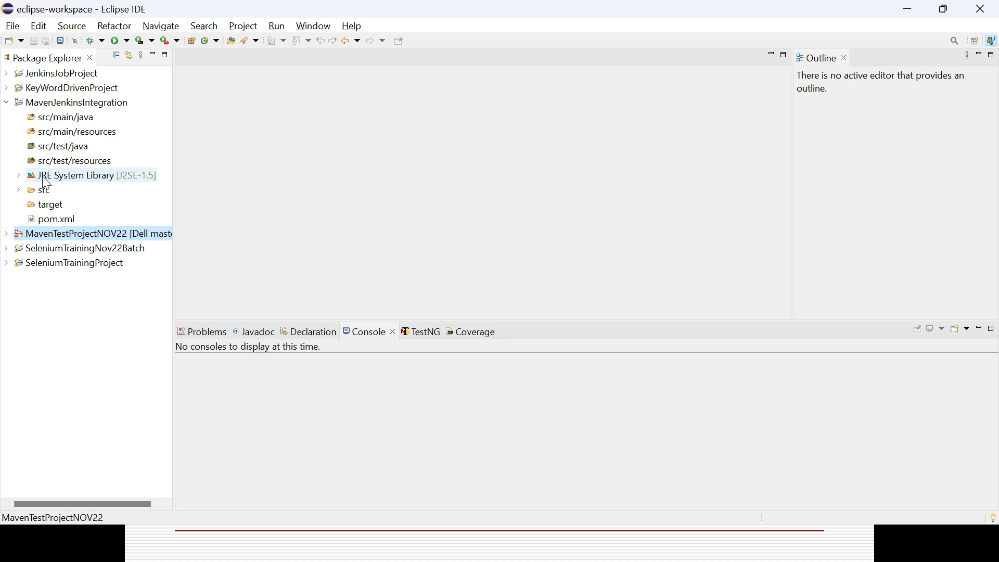
click(18, 175)
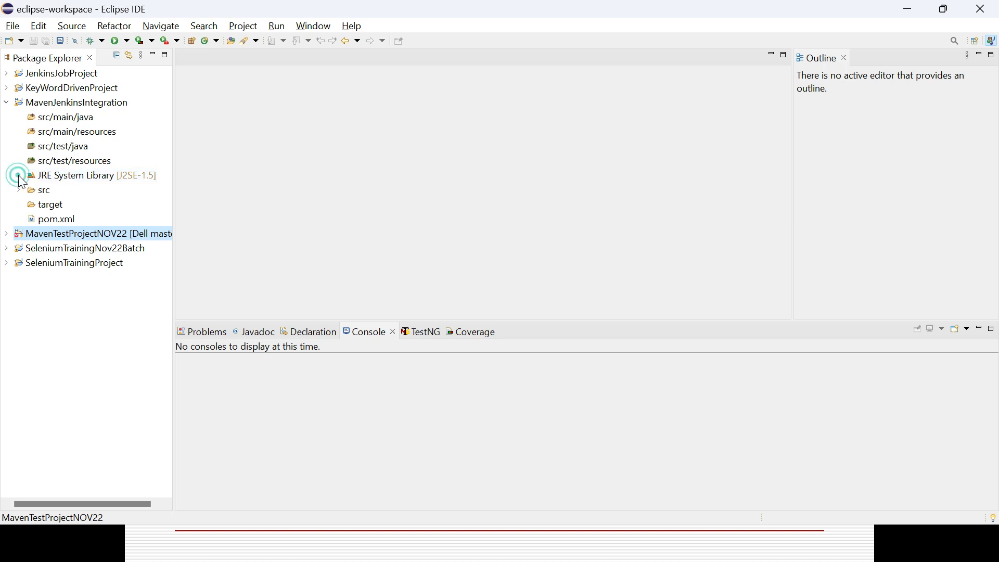
click(18, 176)
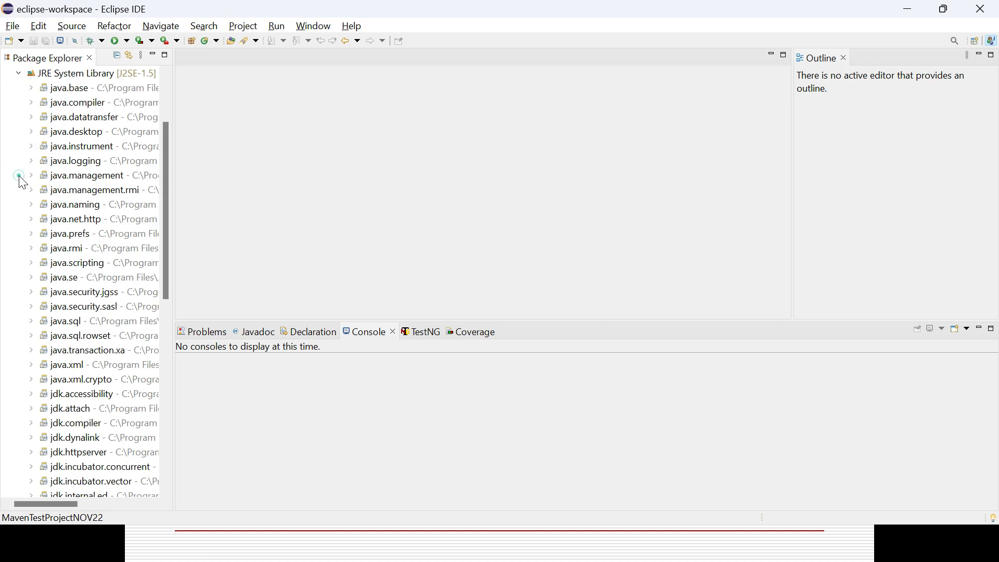
click(18, 73)
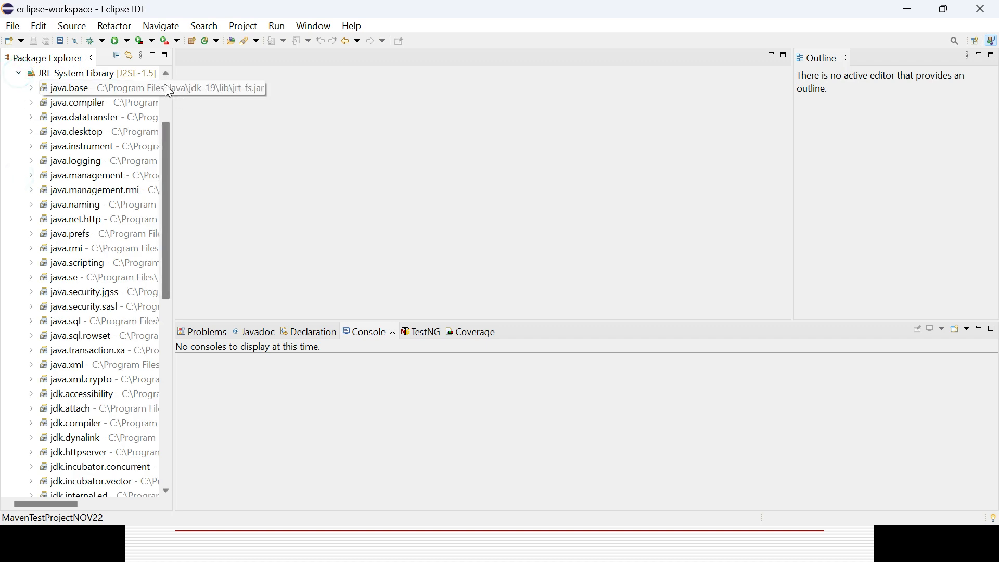
scroll(166, 89, up, 3)
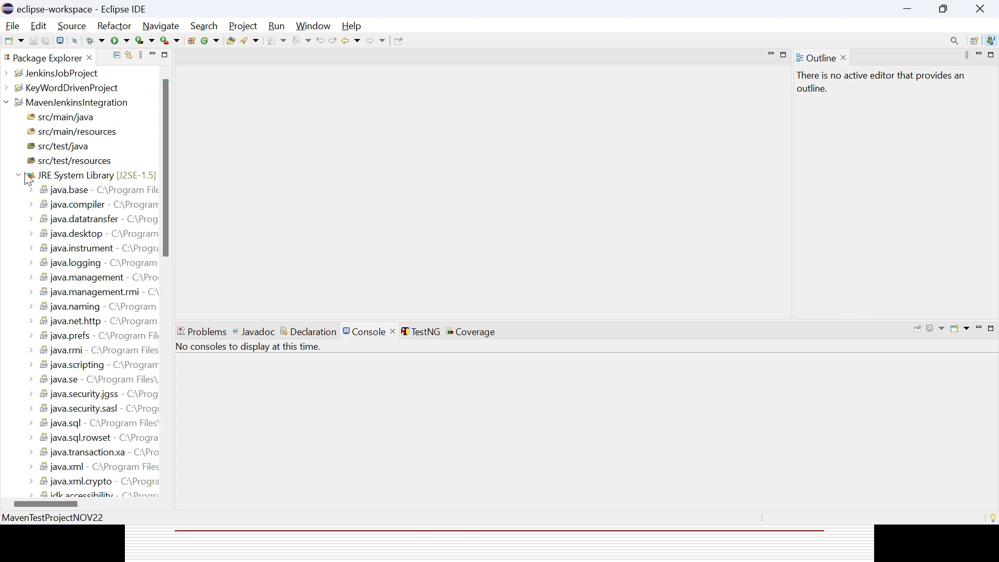
click(18, 177)
click(19, 176)
click(19, 176)
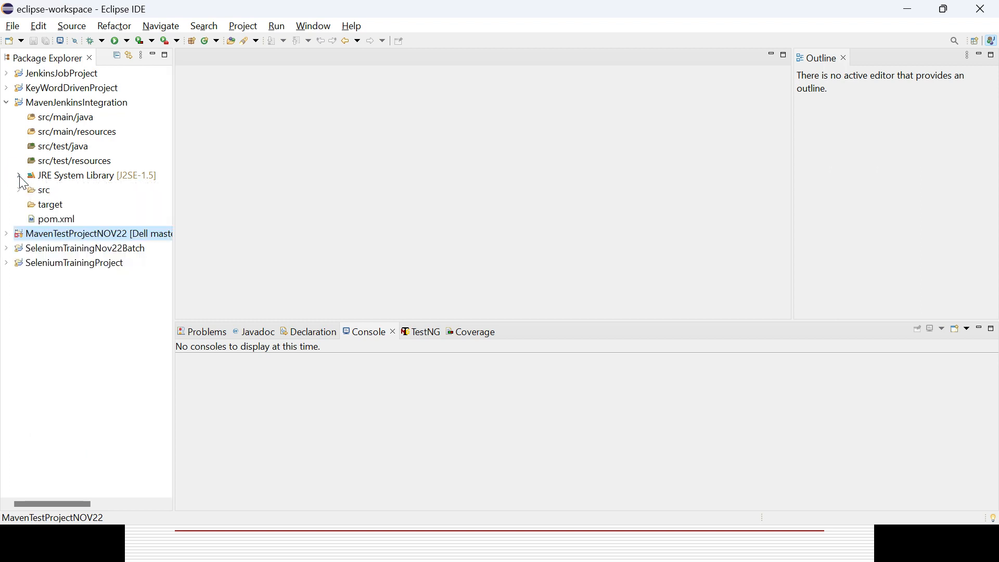
Open the MavenJenkinsIntegration project's pom.xml and review its model version, group ID and version entries
double_click(55, 220)
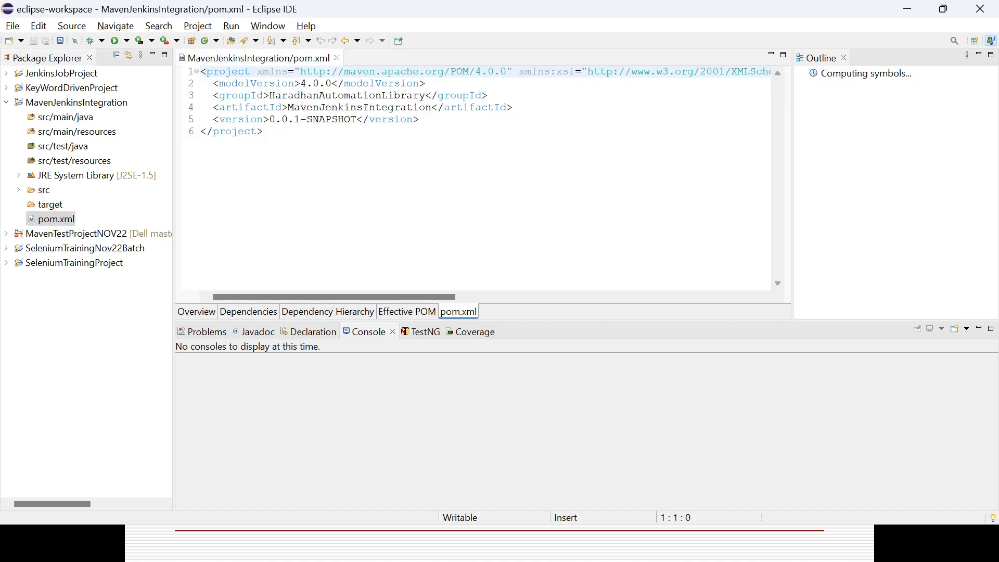
click(320, 83)
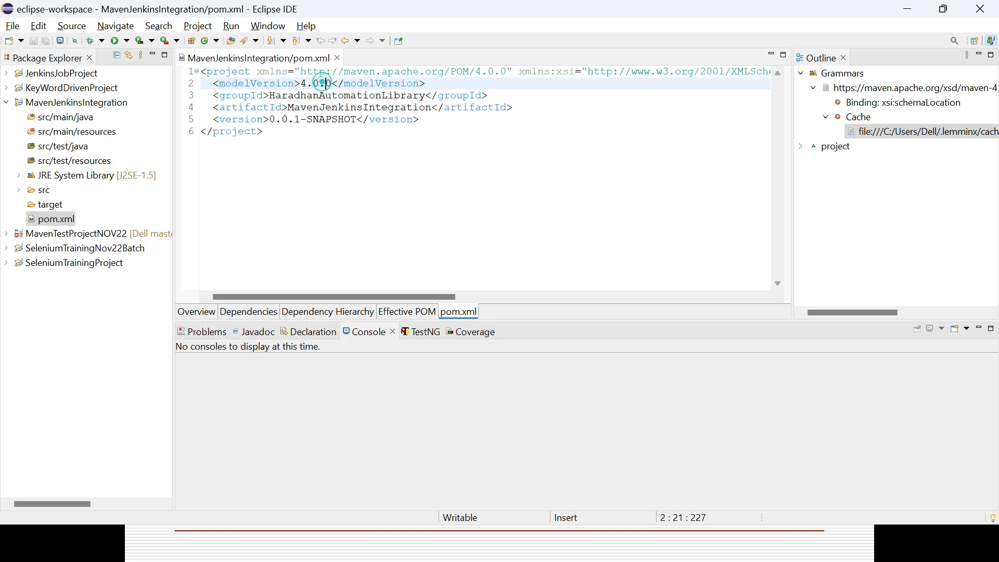
double_click(318, 96)
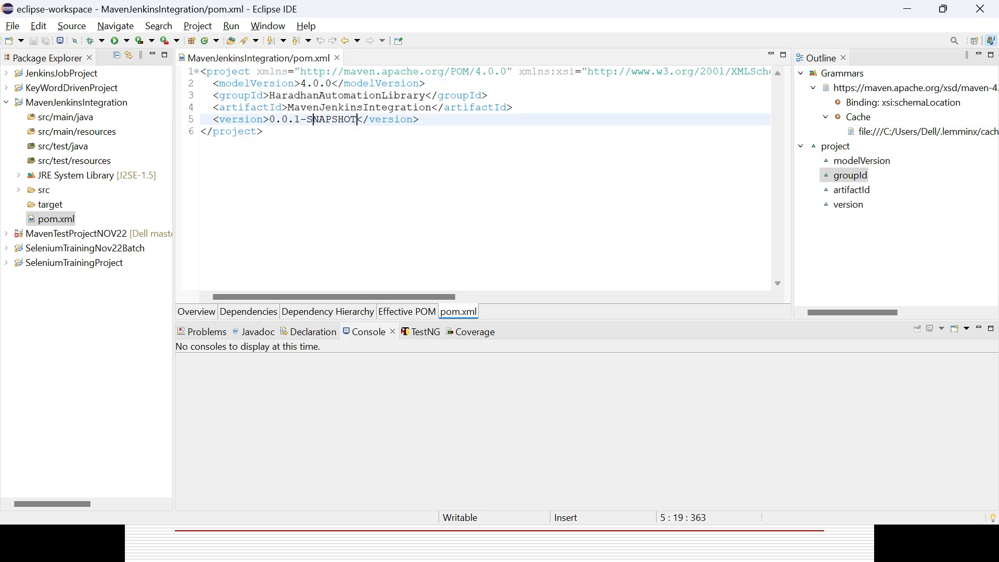
double_click(313, 118)
Add an empty dependencies element below the version entry in pom.xml, with blank lines between its opening and closing tags
click(452, 118)
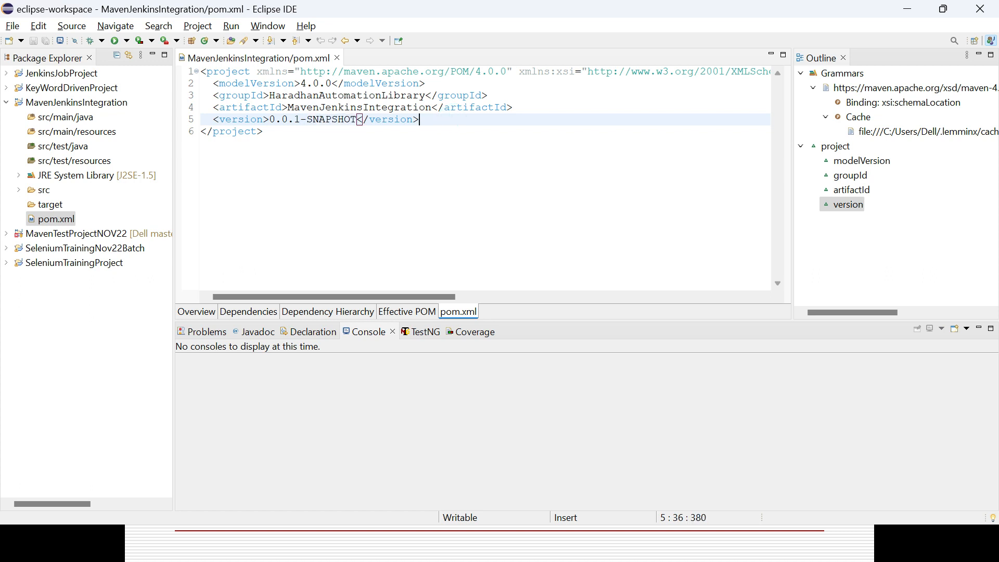
key(Return)
key(Return)
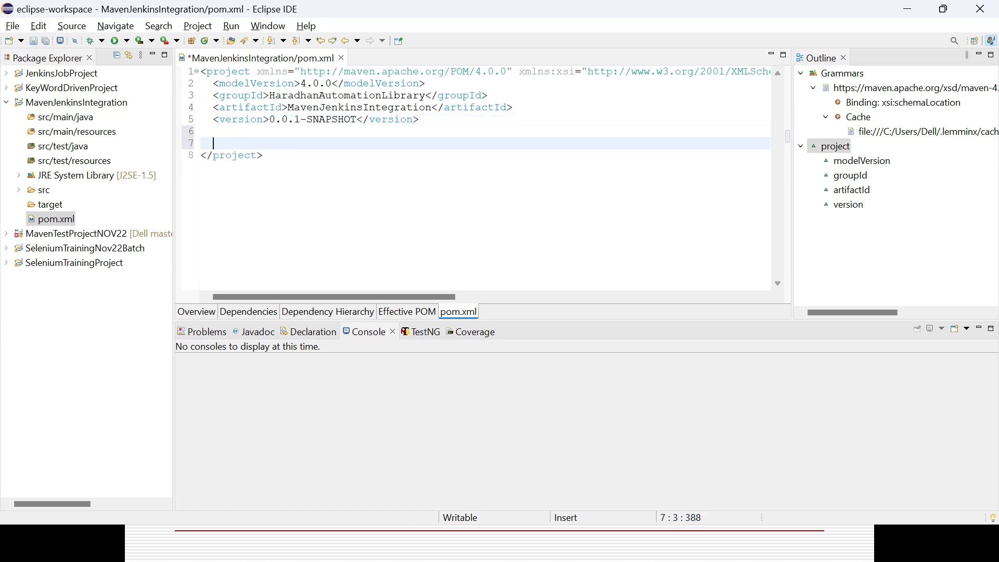
text(<de)
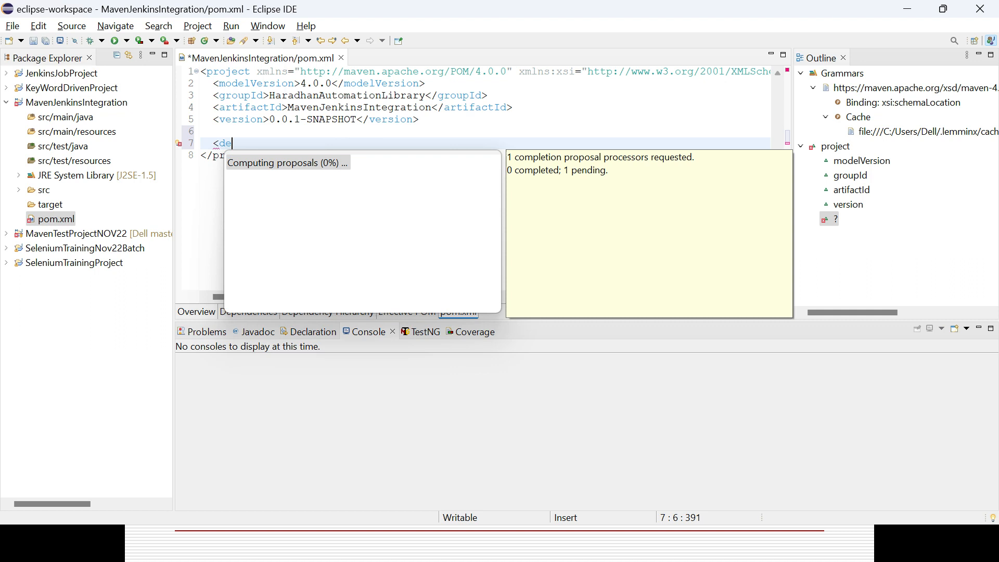
text(pe)
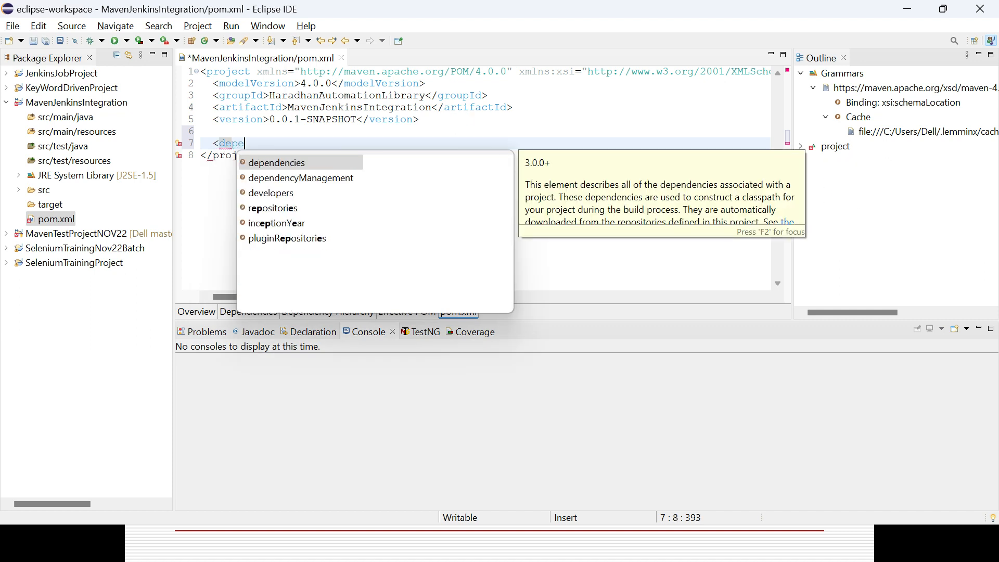
double_click(306, 163)
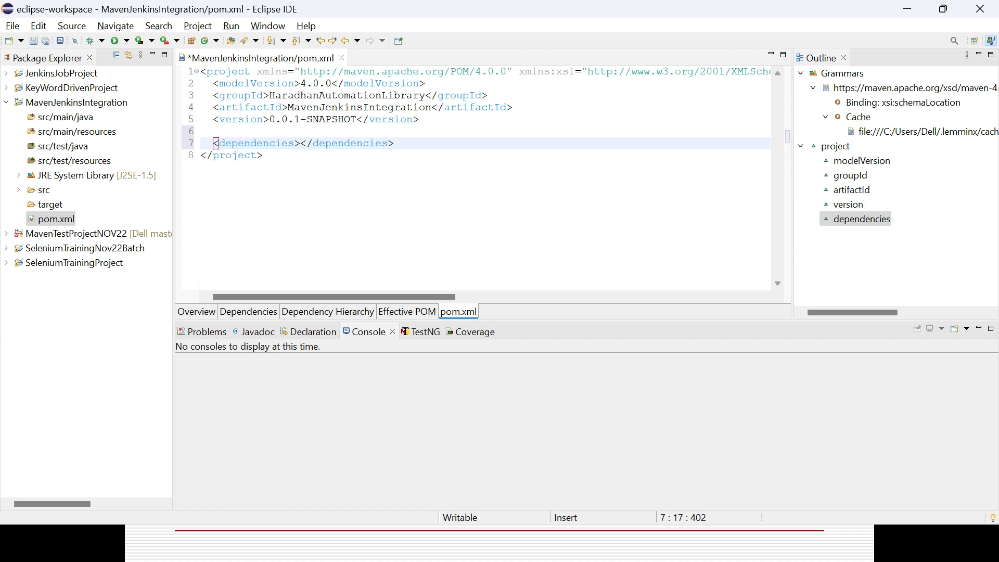
key(Return)
key(Return)
key(Return)
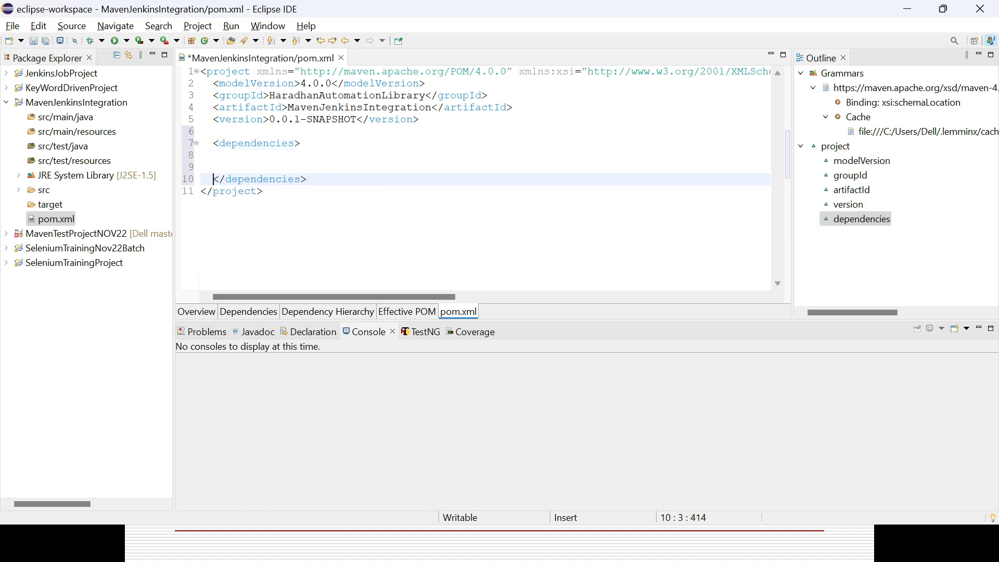
click(255, 154)
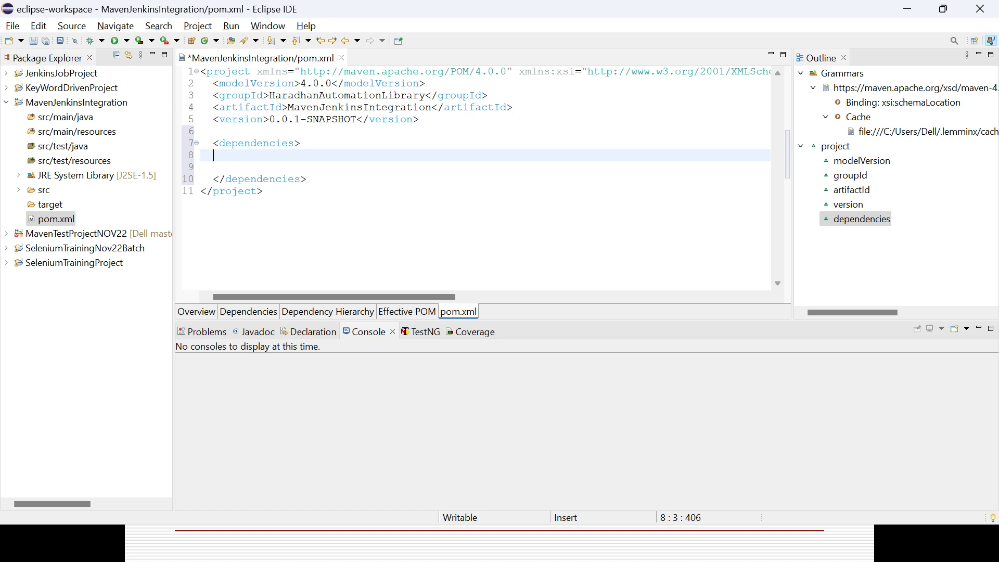
Switch to the PowerPoint slide show and read the step about adding dependencies and the Maven repository path
key(alt+Tab)
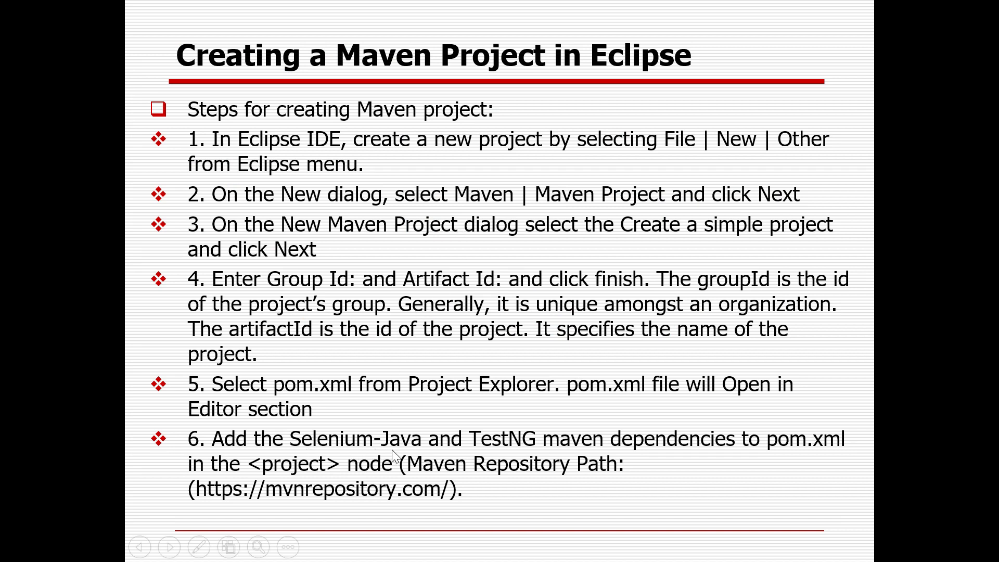
key(alt+Tab)
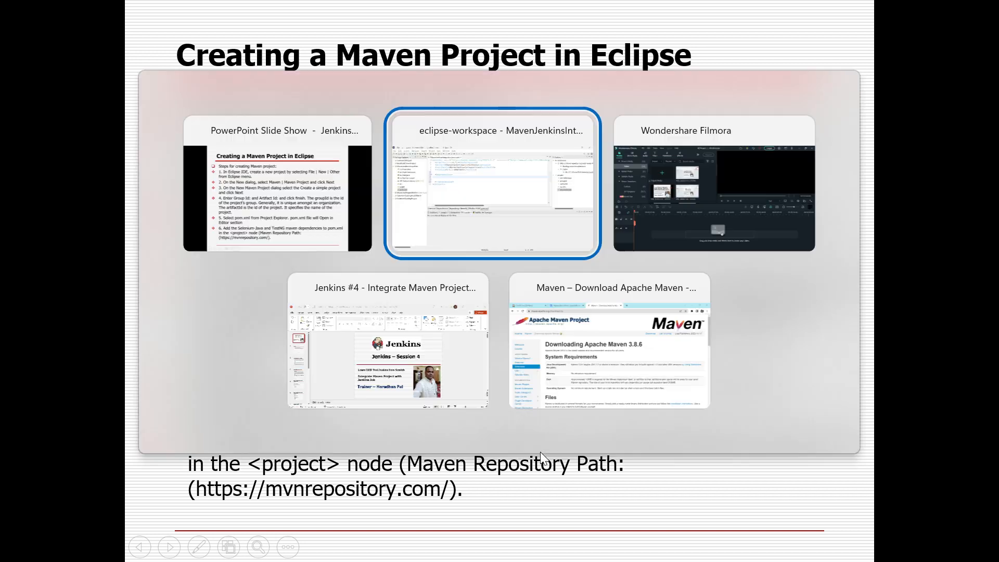
key(alt+Tab)
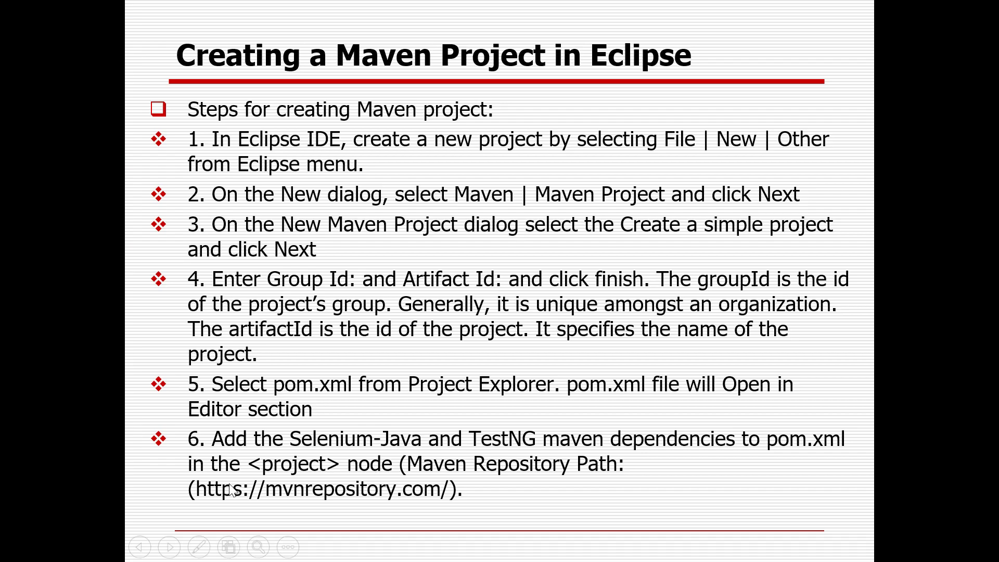
Switch to Chrome and search the MVN Repository site for "selenium java"
key(alt+Tab)
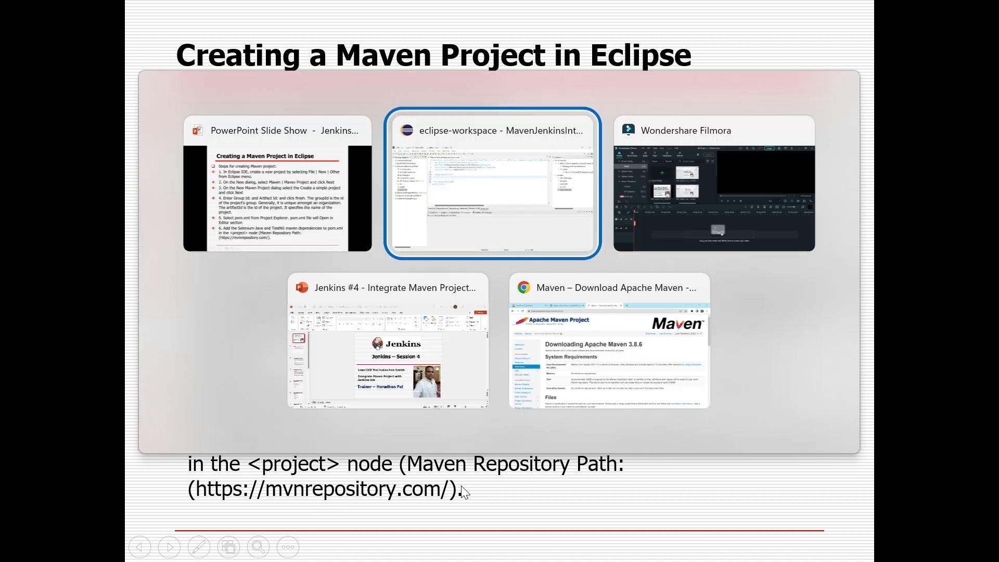
key(Tab)
key(Tab)
key(Tab)
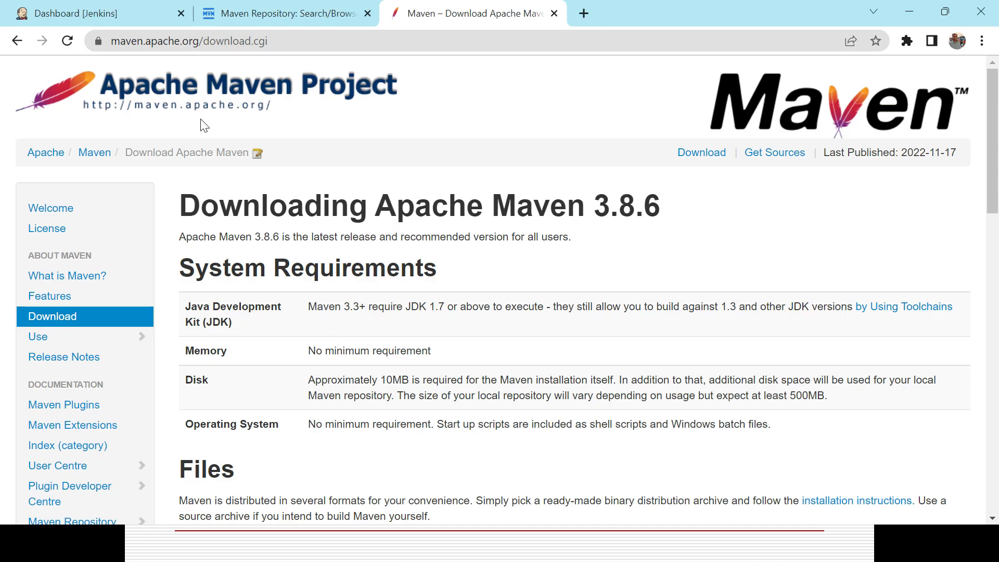
click(279, 16)
click(283, 85)
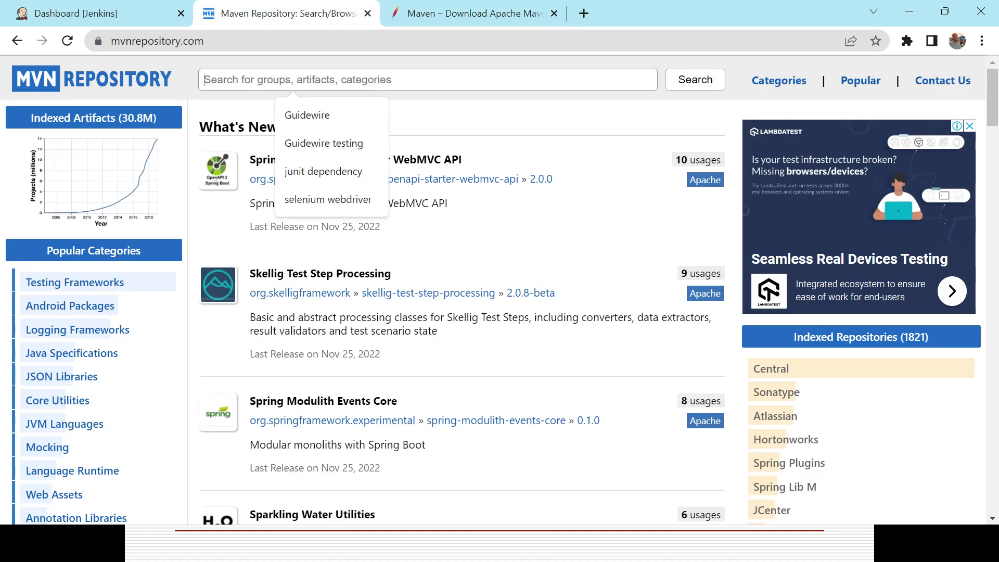
text(sle)
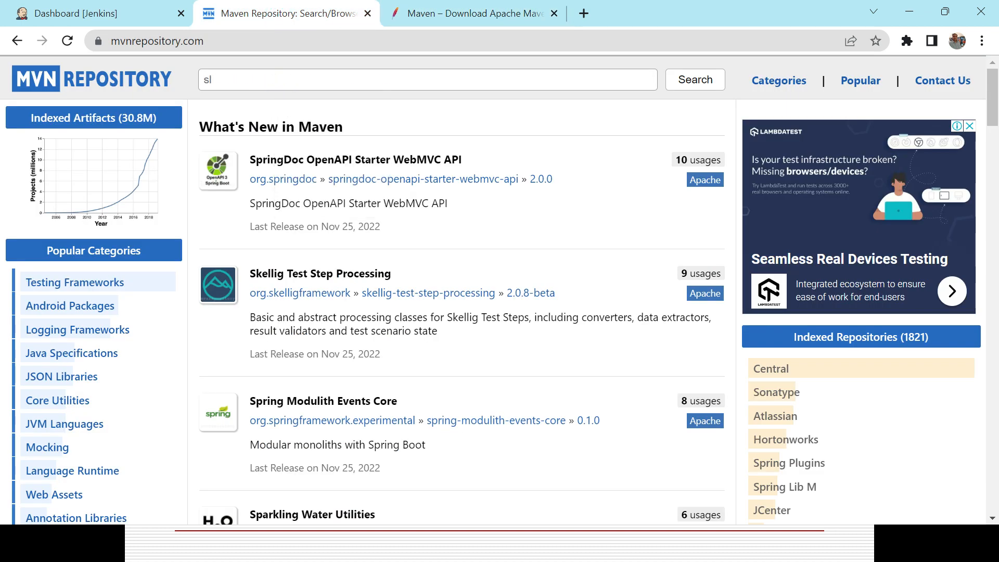
key(BackSpace)
key(BackSpace)
text(elenium)
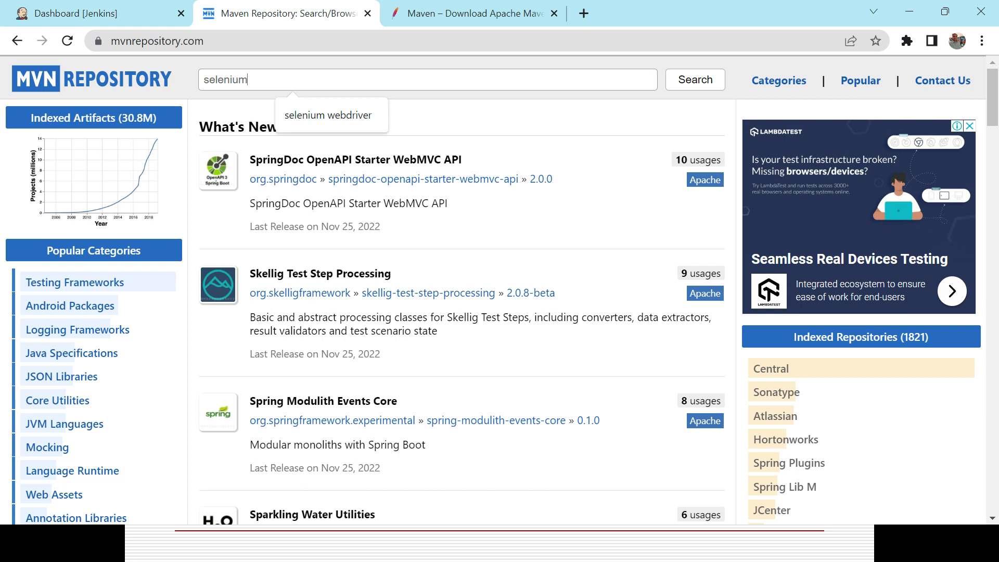
text( ja)
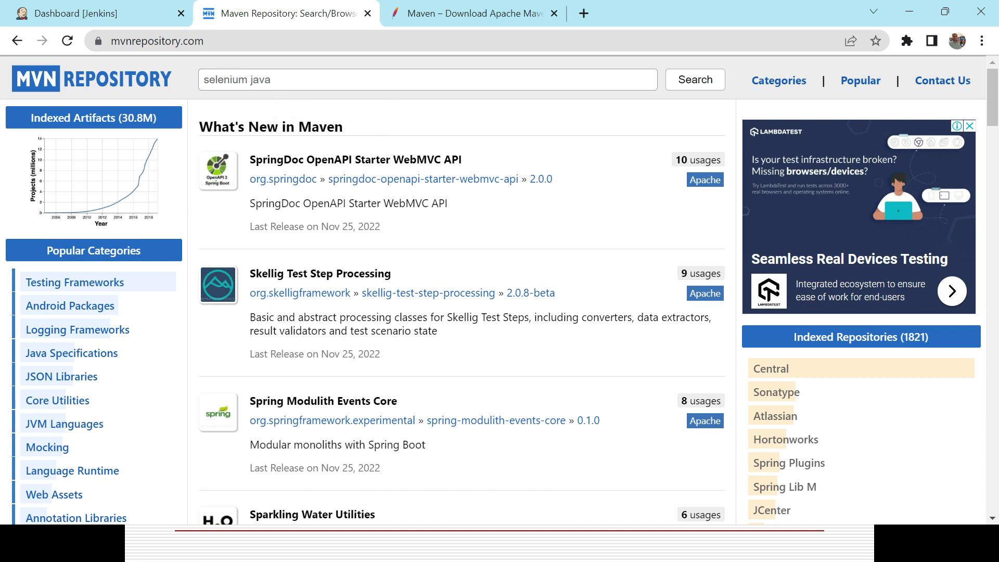
text(va)
key(Return)
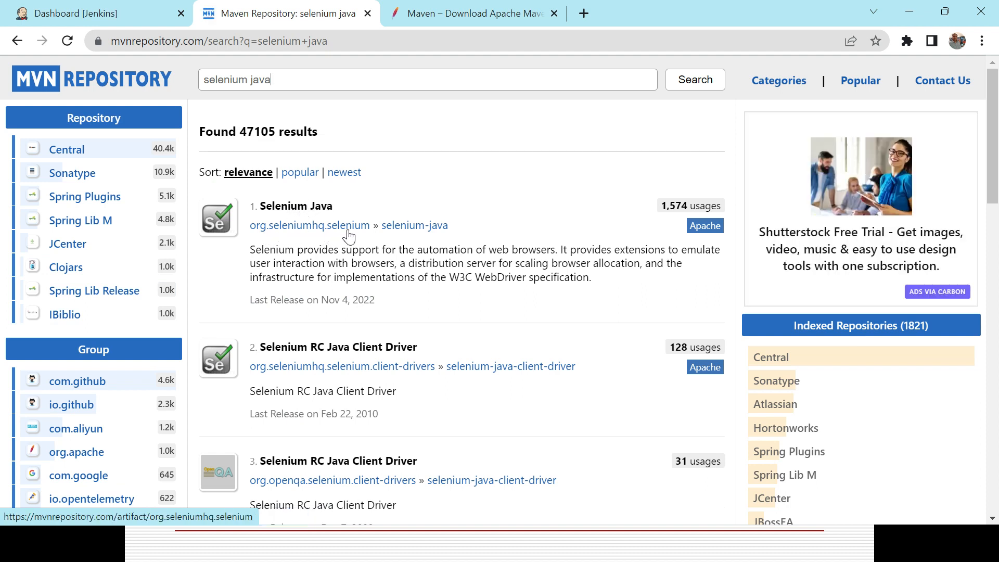
Open the Selenium Java artifact's version 3.141.59 page at its dependency declaration
click(312, 208)
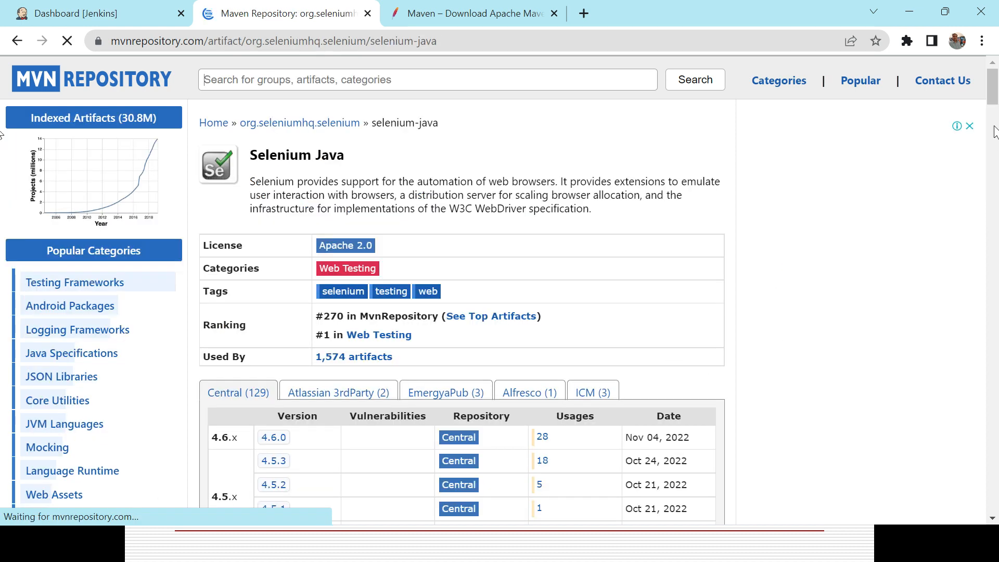
drag(993, 102, 993, 168)
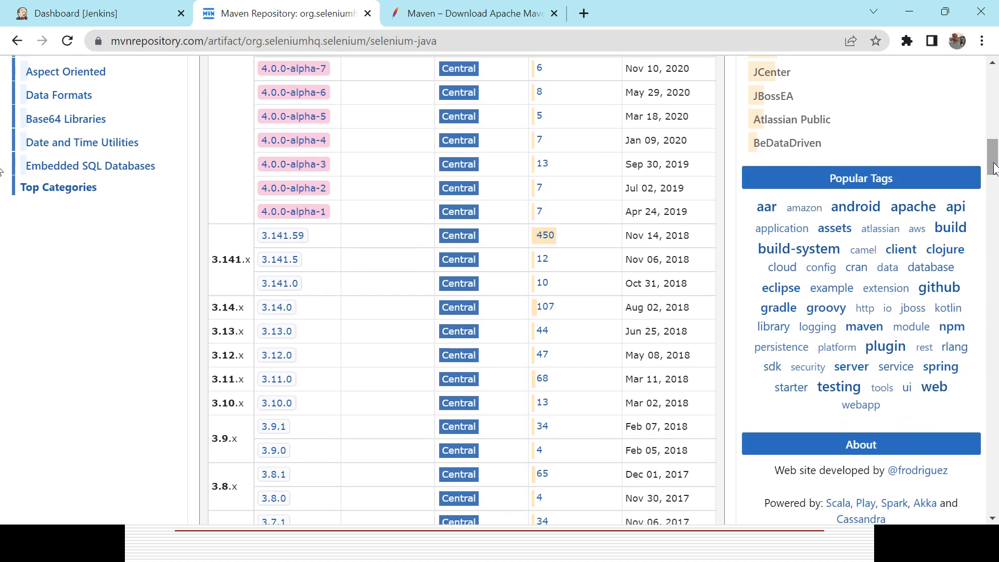
click(292, 240)
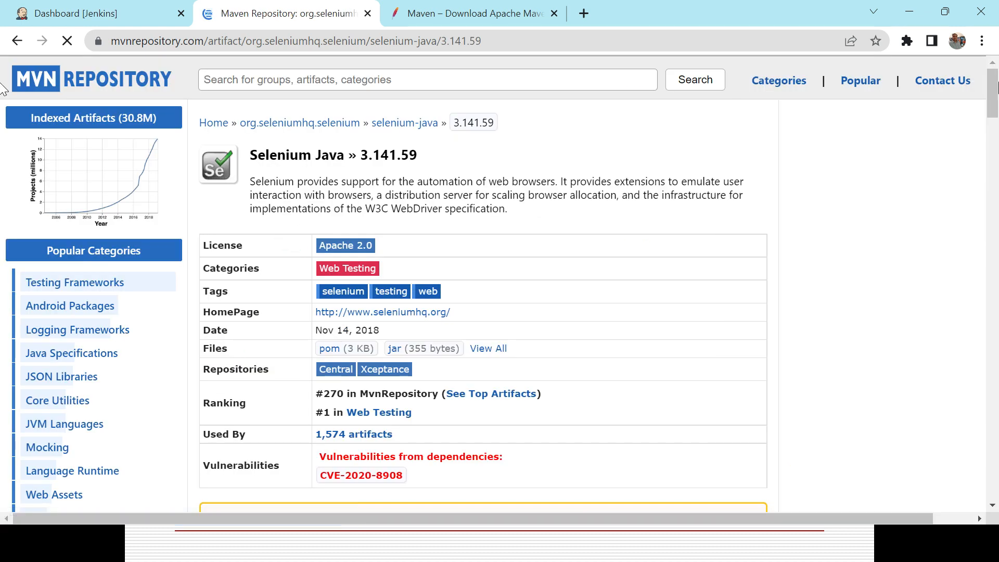
drag(995, 89, 993, 143)
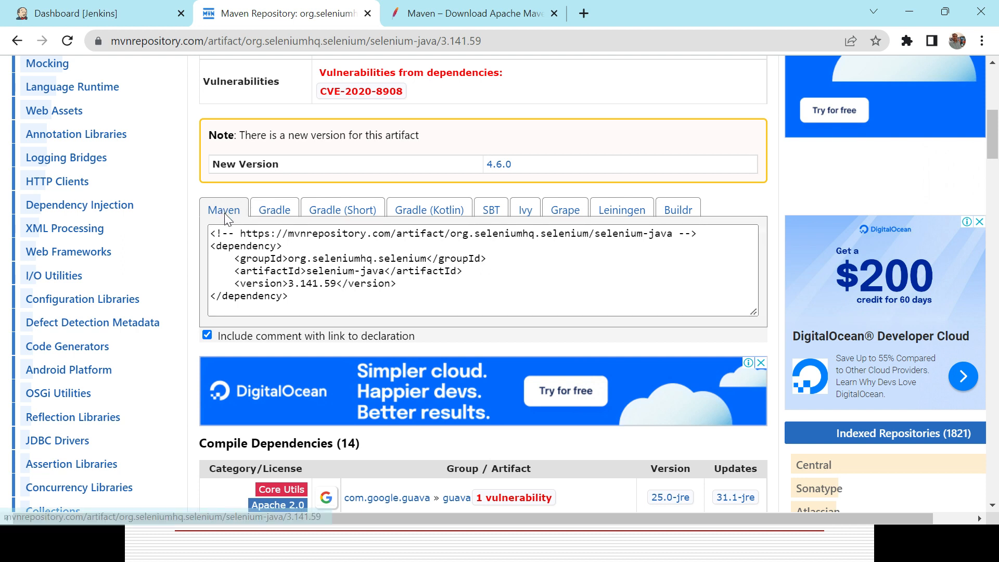
View the Gradle and Gradle (Kotlin) declarations for Selenium Java, then copy its Maven dependency snippet
click(271, 213)
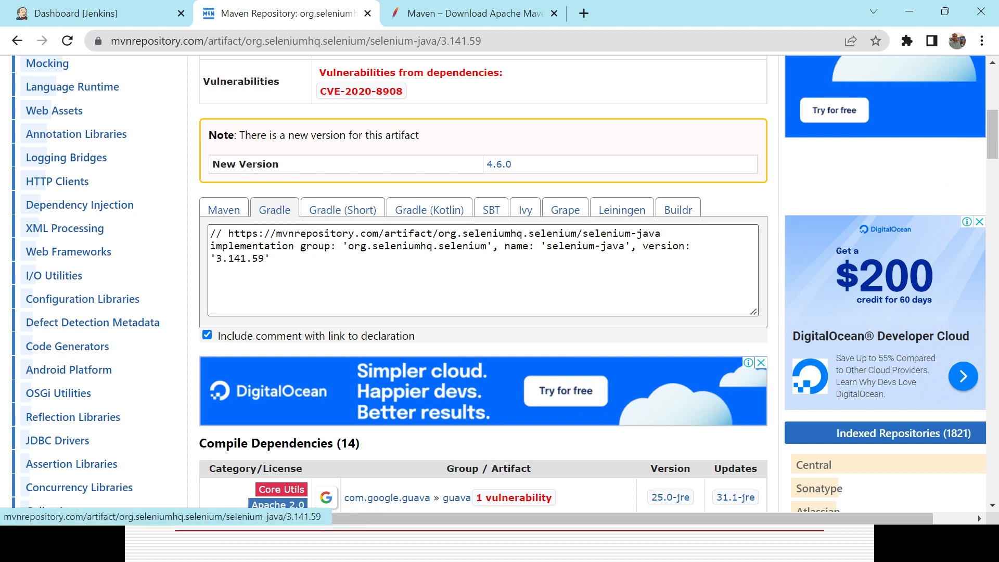
click(445, 209)
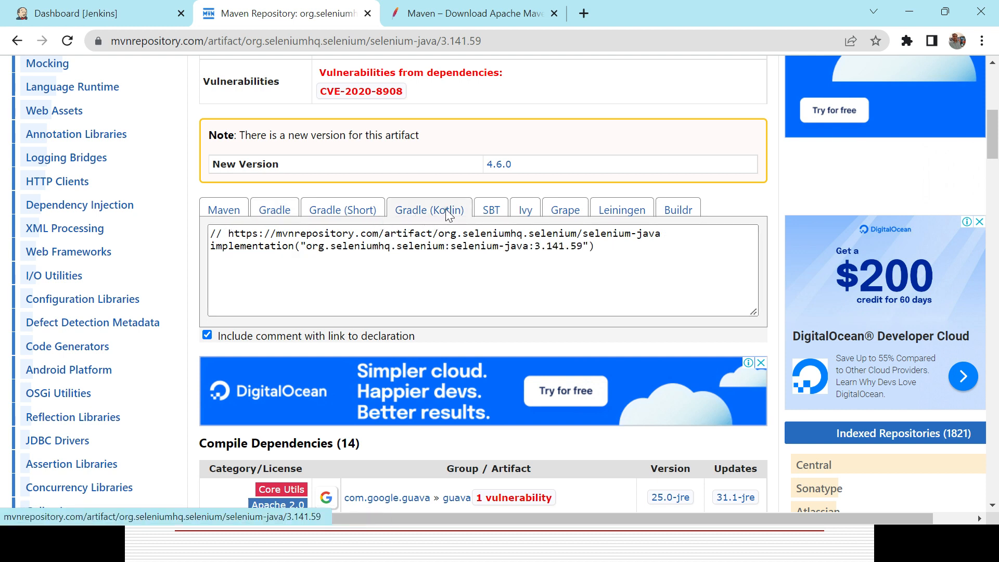
click(221, 208)
click(234, 245)
key(ctrl+a)
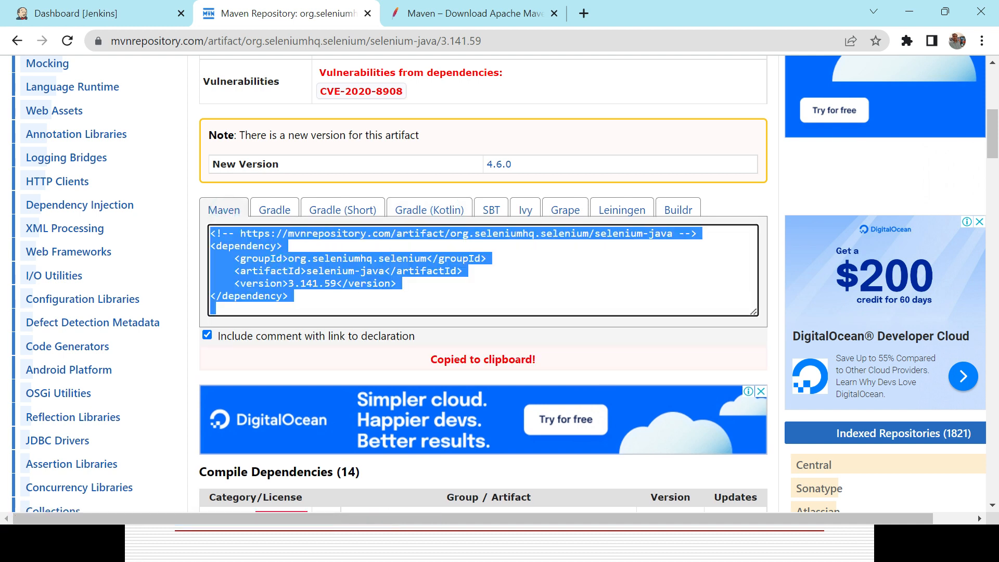
Switch to Eclipse and paste the selenium-java 3.141.59 dependency inside the dependencies element, adding blank lines below it
key(alt+Tab)
key(alt+Tab)
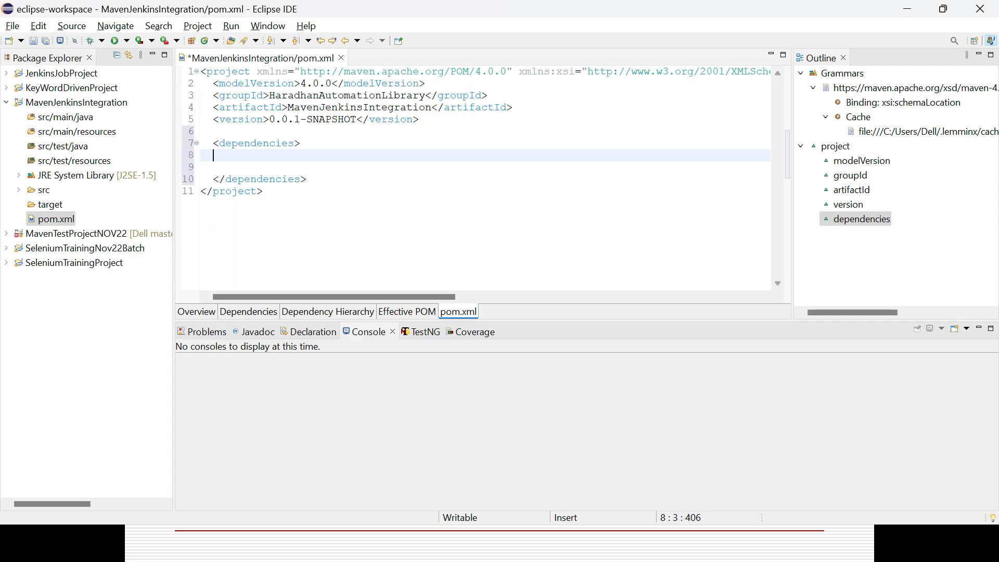
key(ctrl+v)
key(Return)
key(Return)
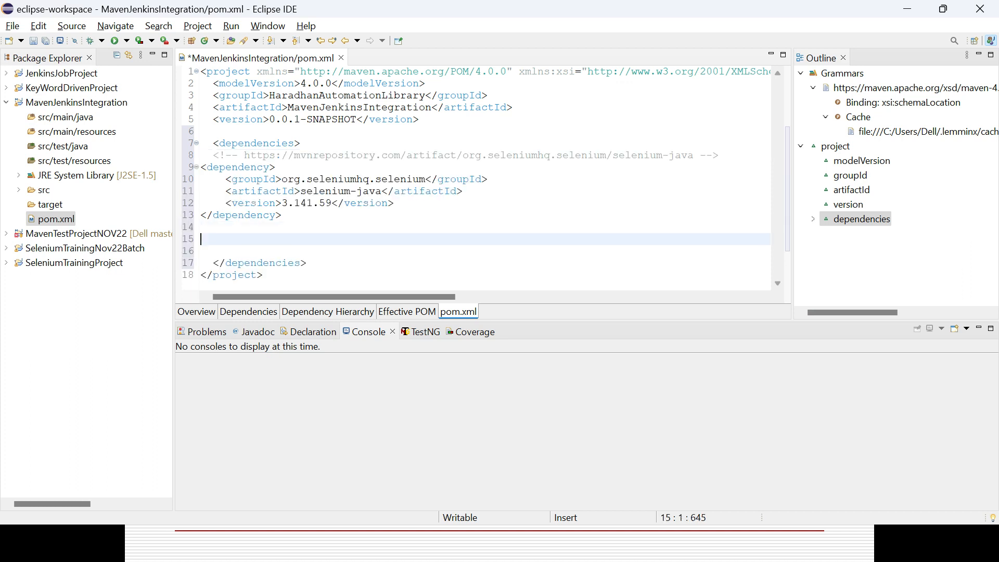
Switch back to Chrome and search the MVN Repository site for "testng"
key(alt+Tab)
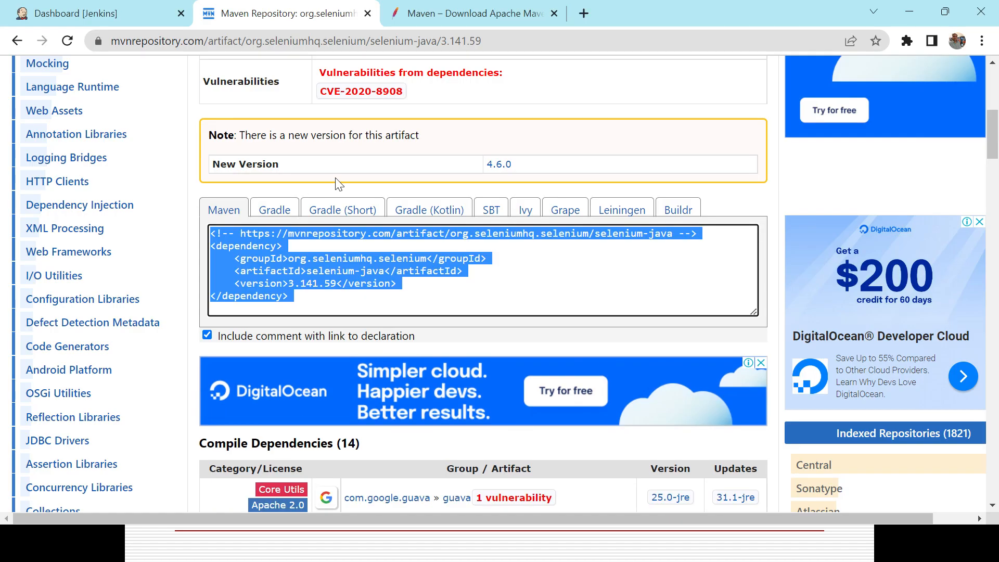
scroll(995, 83, up, 6)
scroll(994, 84, up, 2)
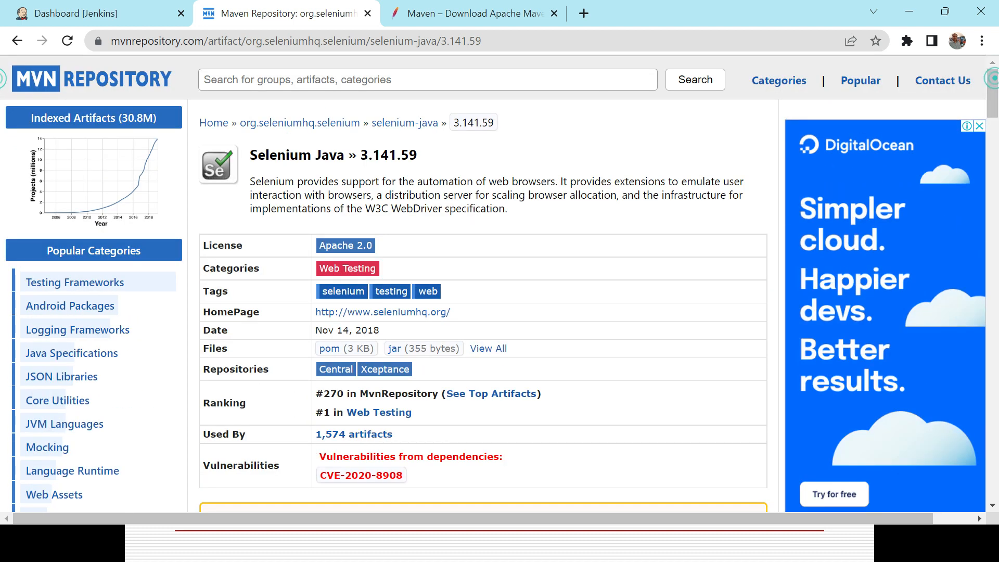
click(339, 82)
text(testng)
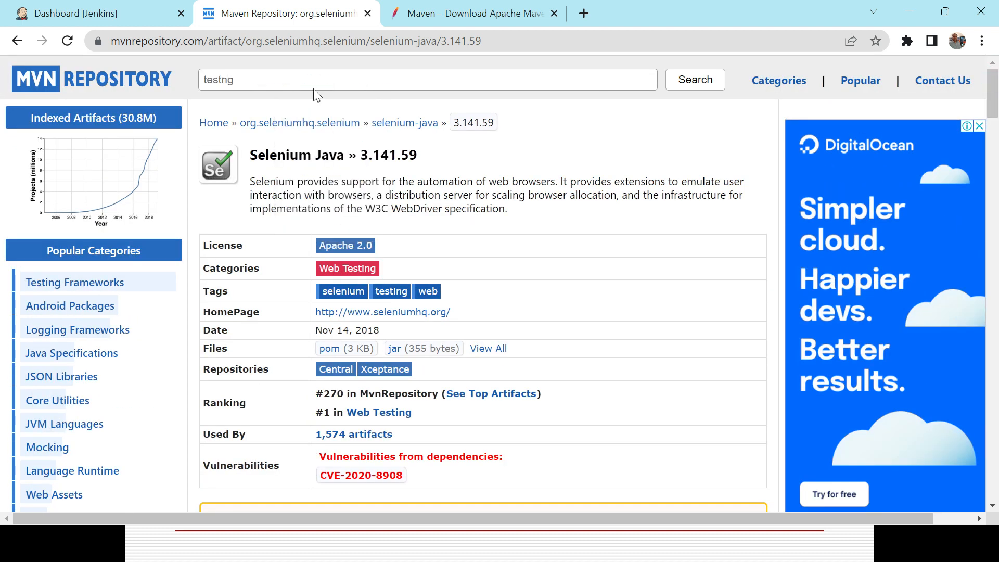
key(Return)
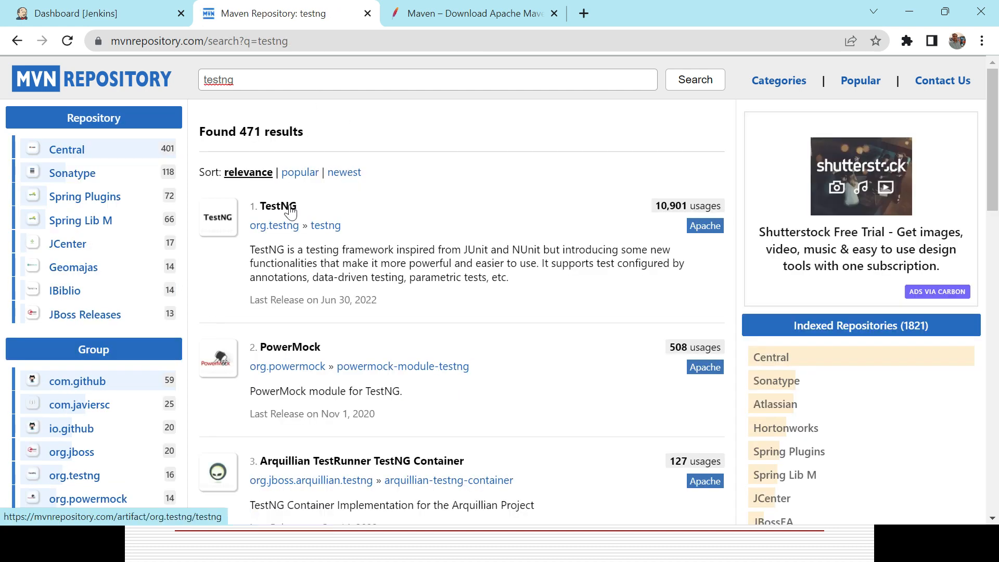
Open the TestNG artifact's version 6.14.3 page and copy its Maven dependency snippet
click(290, 209)
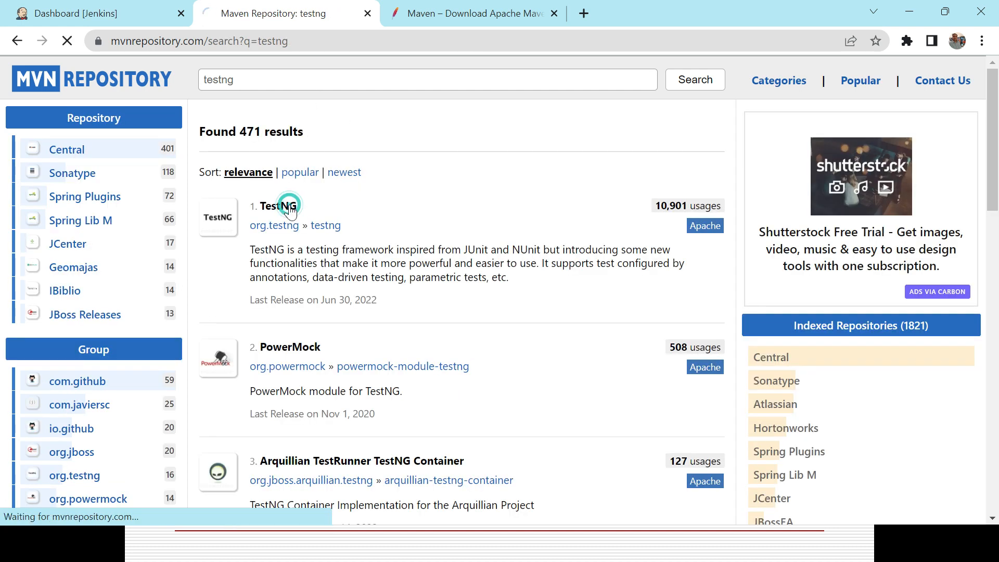
drag(989, 123, 994, 188)
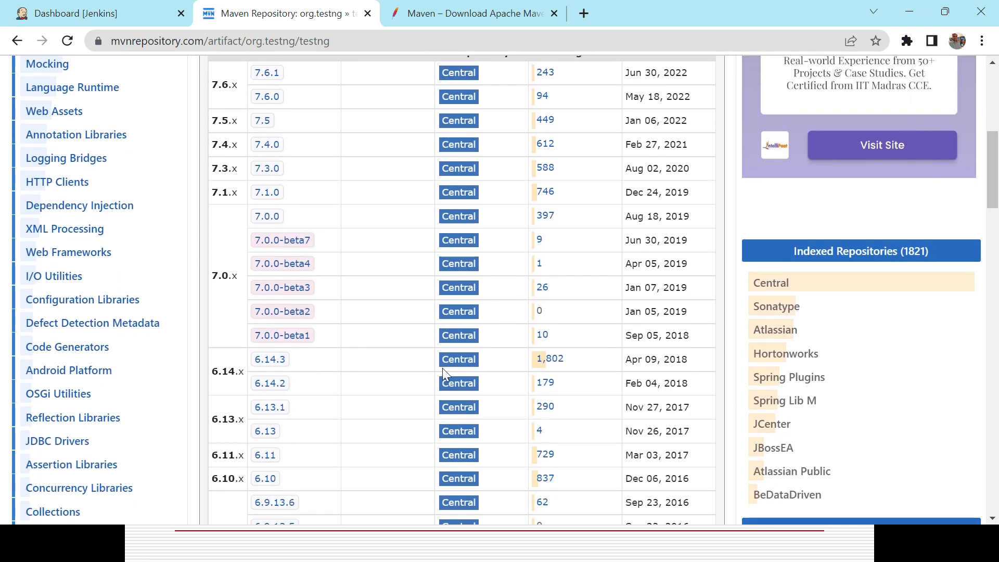
click(272, 360)
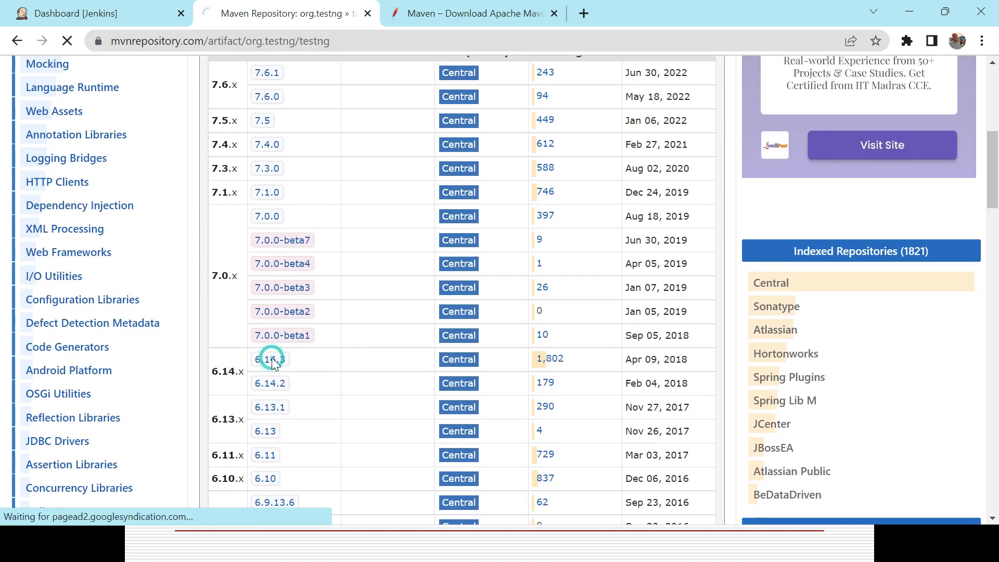
click(995, 318)
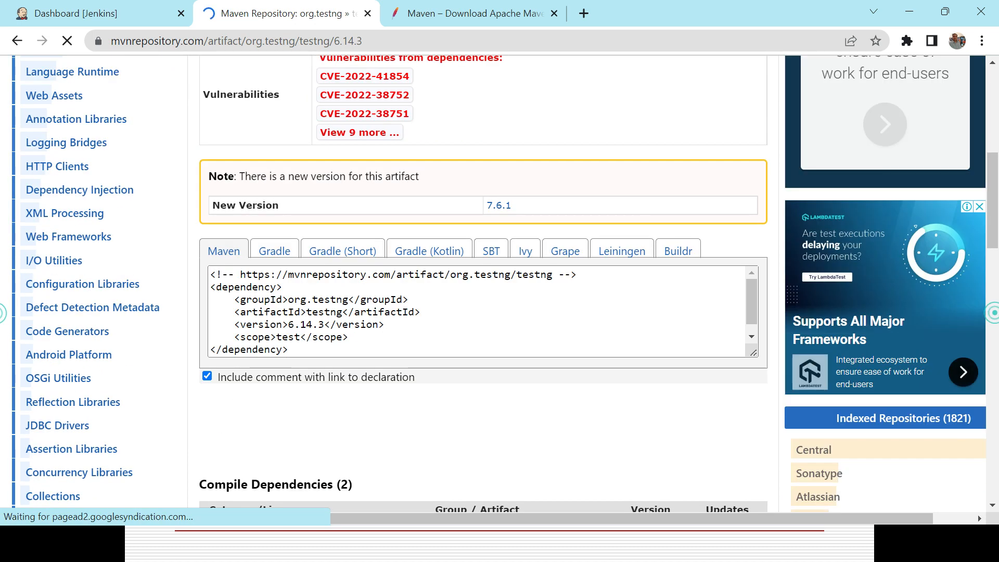
click(446, 314)
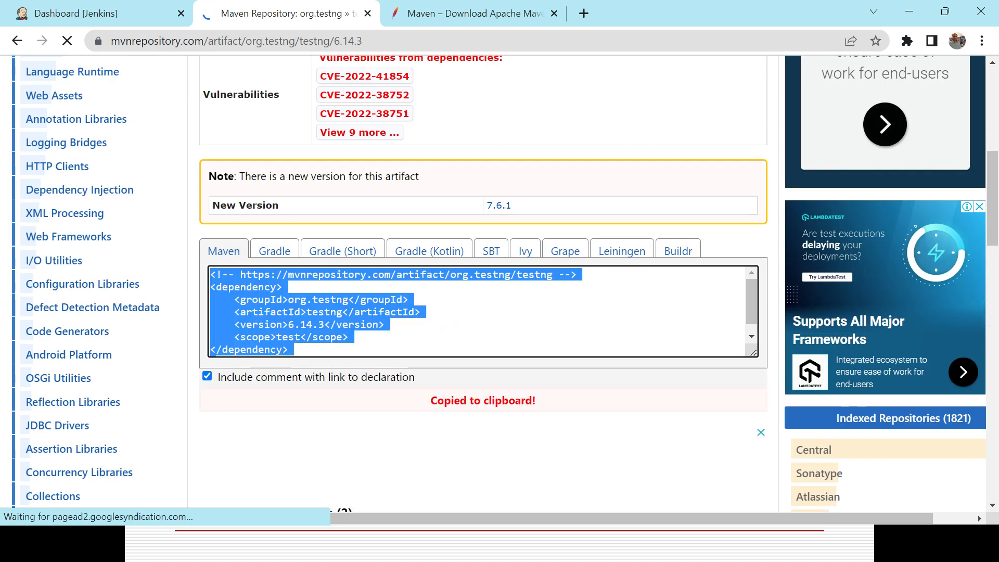
Switch to Eclipse, paste the testng 6.14.3 dependency below the selenium-java one in pom.xml, and save the file
key(alt+Tab)
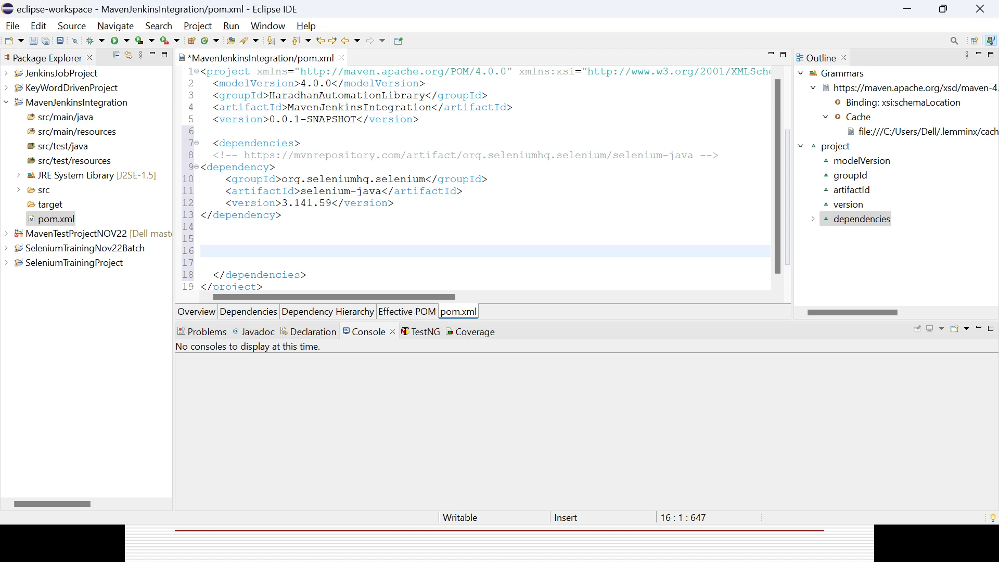
key(ctrl+v)
key(Return)
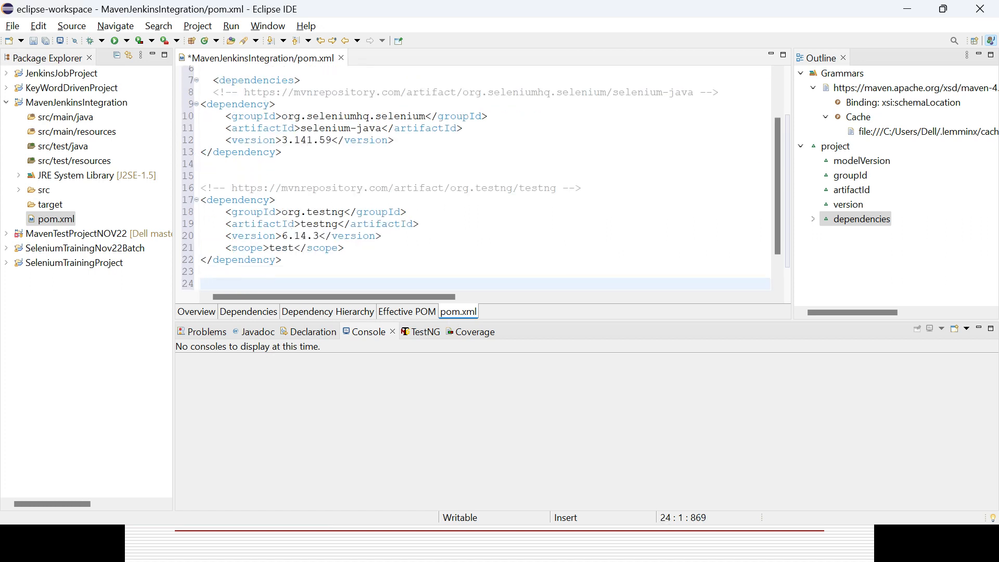
key(ctrl+s)
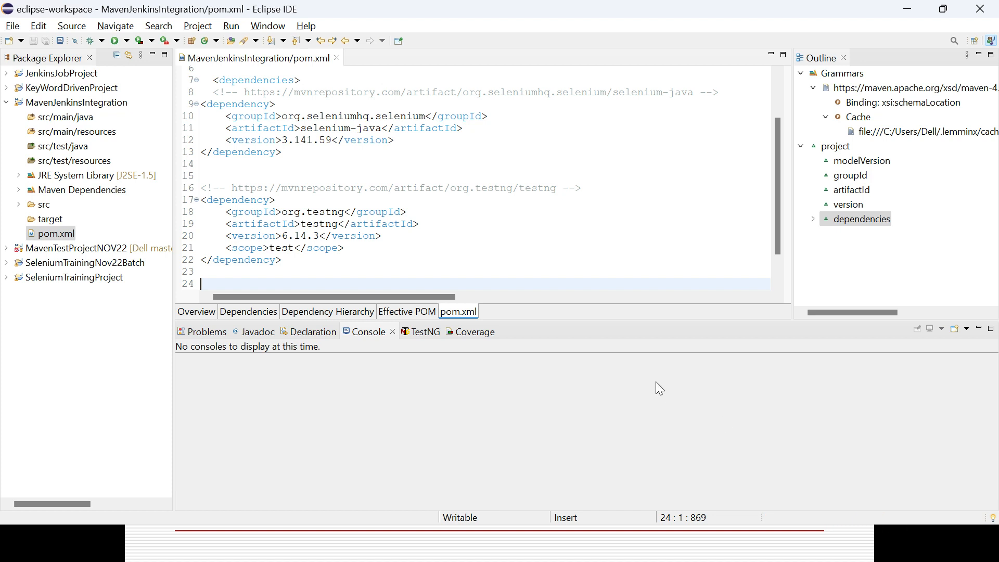
Refresh the MavenJenkinsIntegration project
click(411, 212)
click(82, 106)
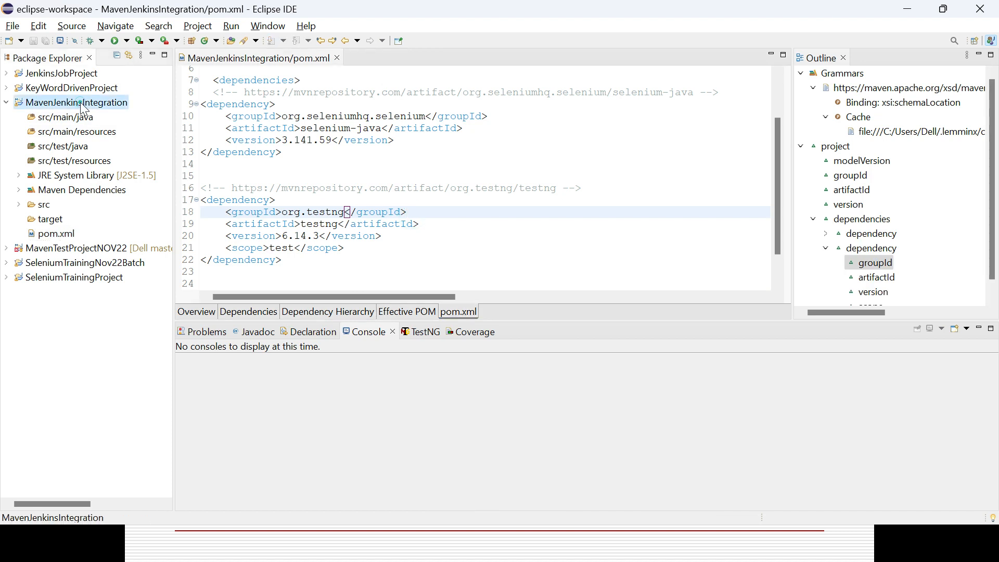
right_click(83, 107)
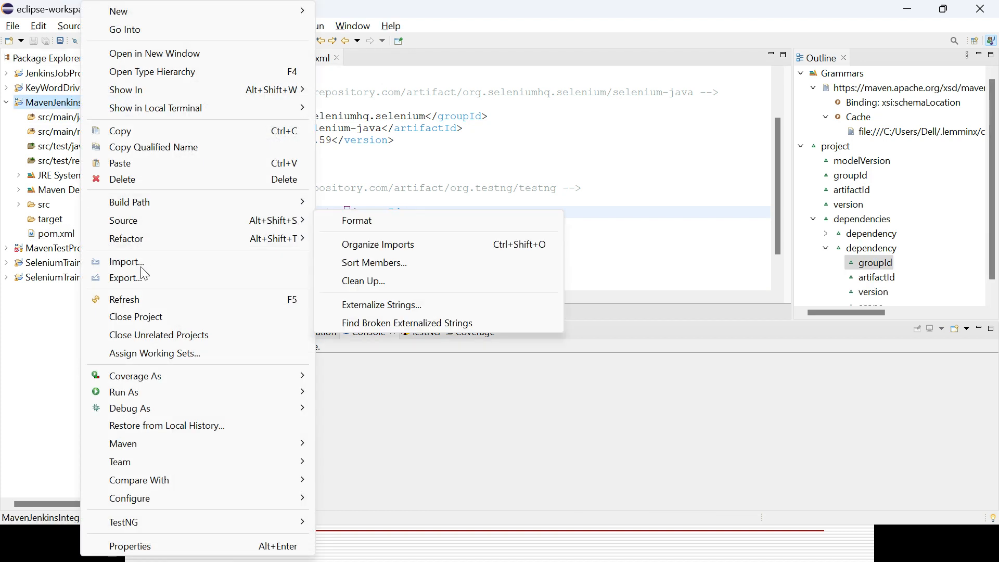
click(143, 300)
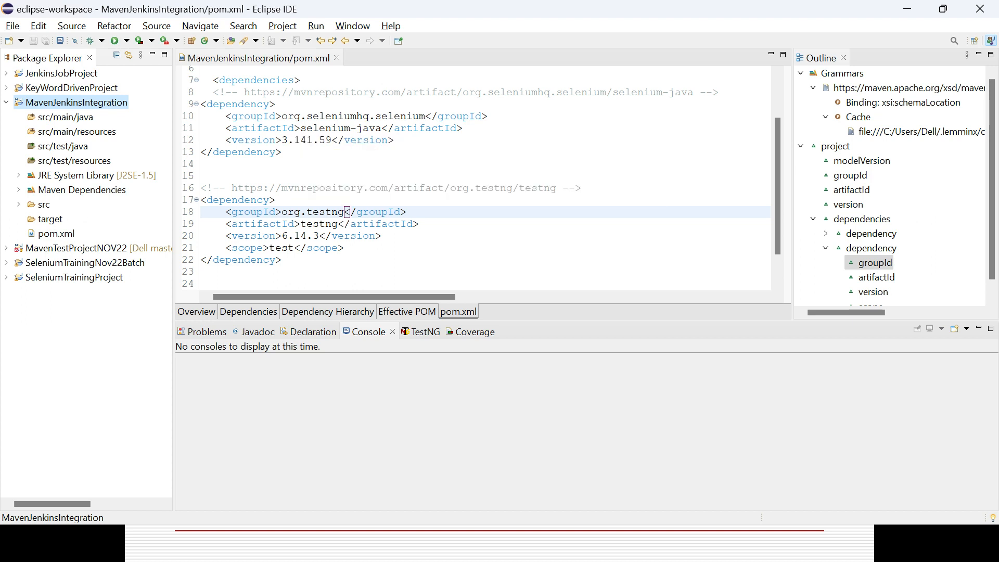
Expand the project's Maven Dependencies and look through the Selenium and TestNG jars
click(19, 191)
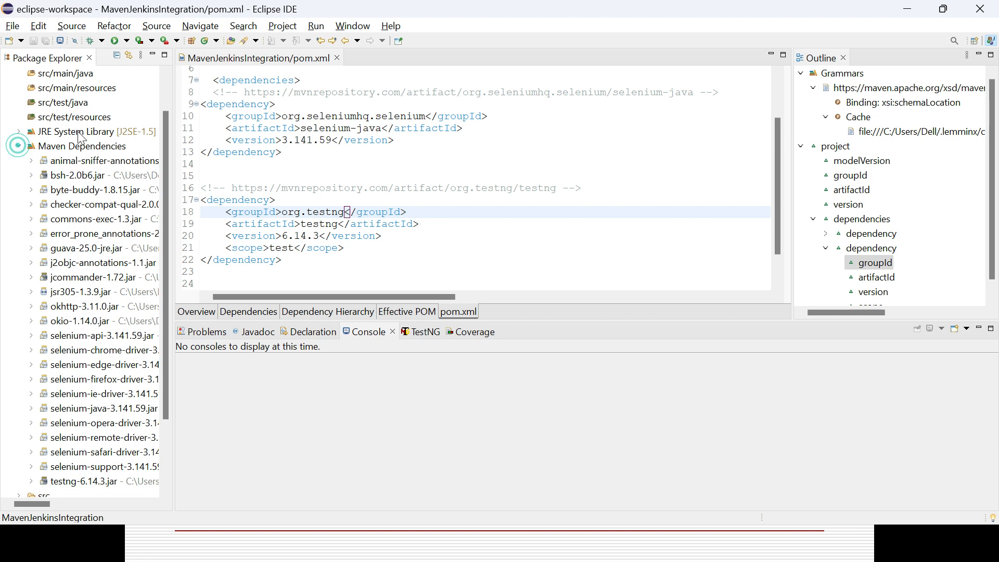
click(164, 94)
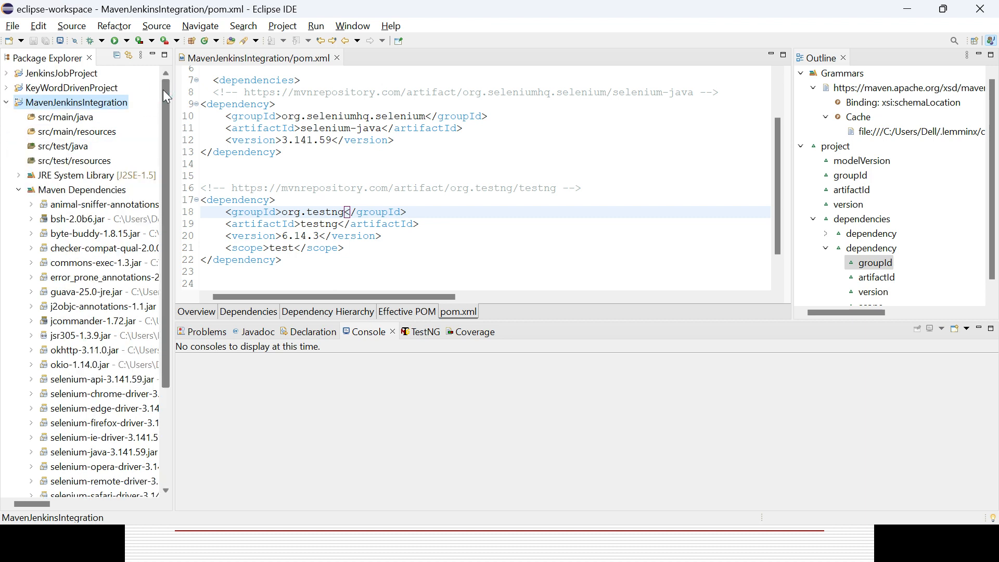
drag(162, 96, 164, 186)
click(160, 89)
Create a new Java package named maventraining in the src/test/java source folder
click(58, 148)
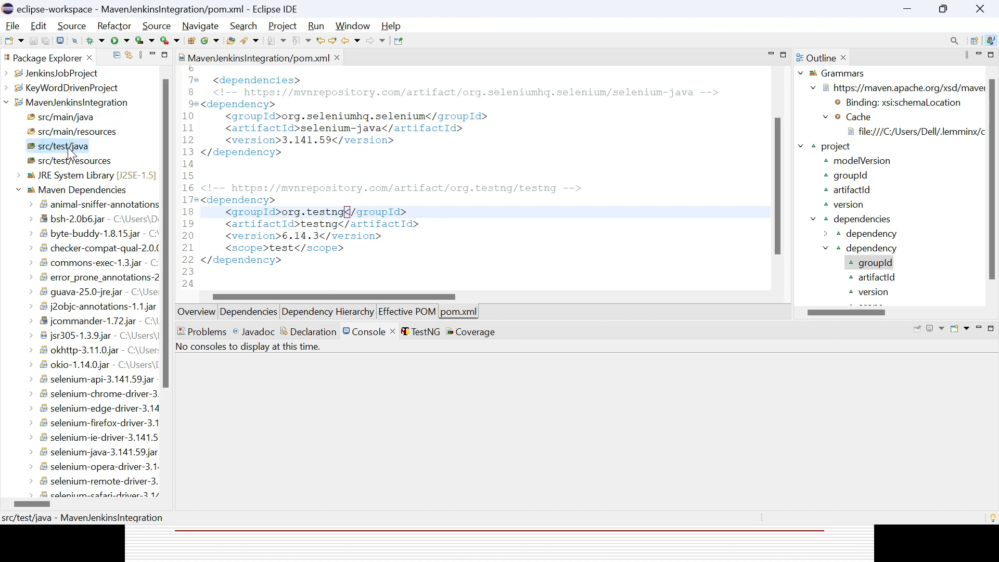
right_click(72, 153)
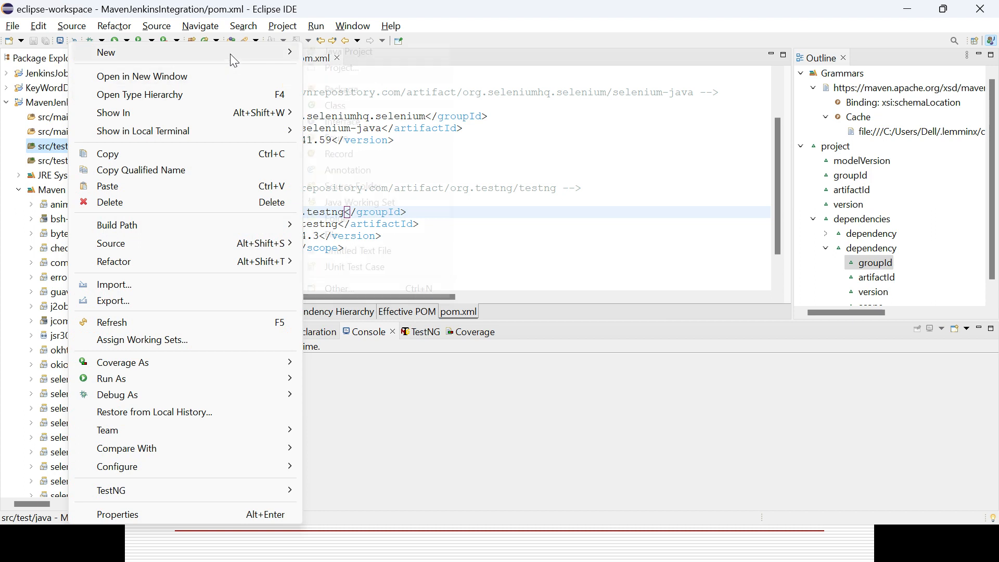
mouse_move(230, 54)
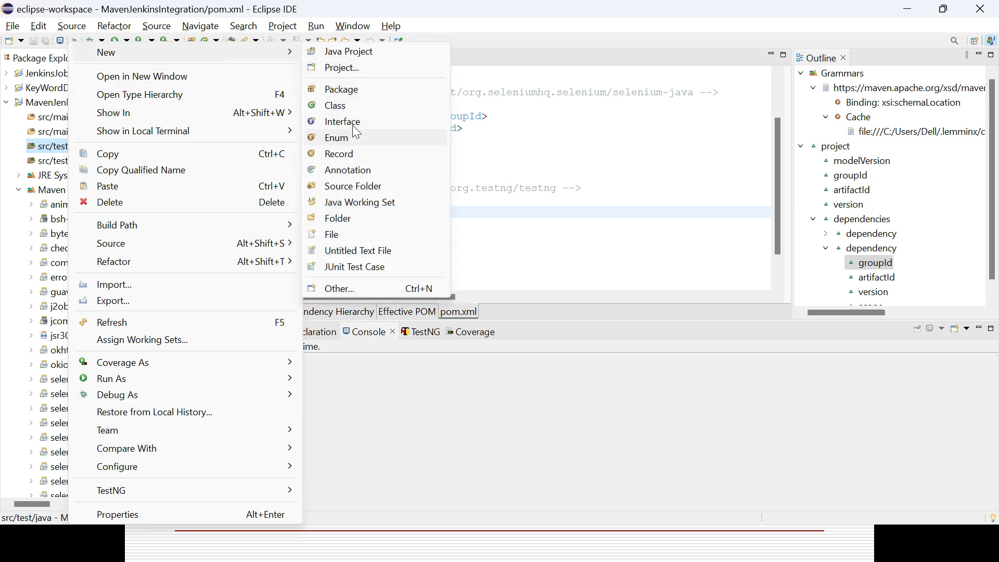
click(348, 91)
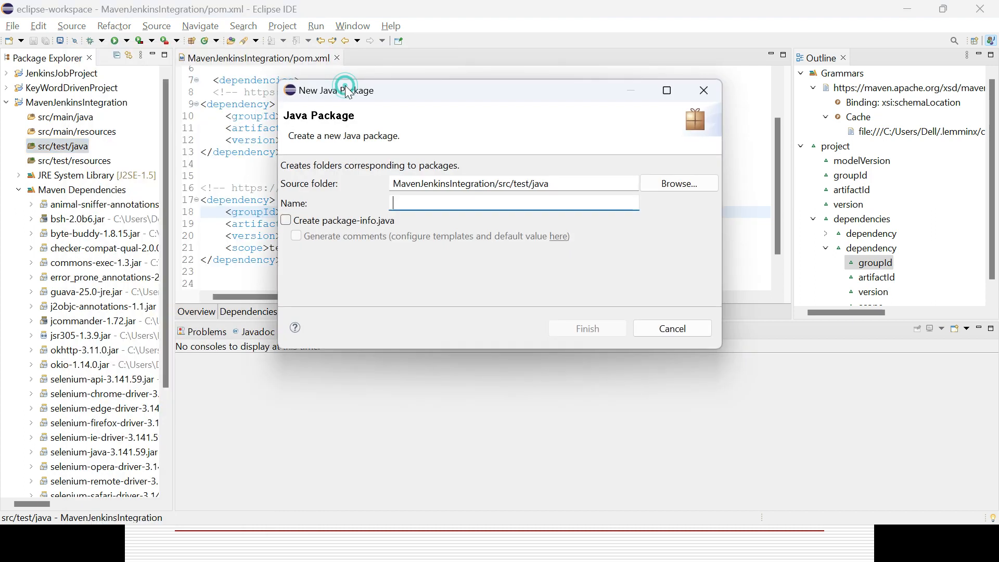
text(maventraining)
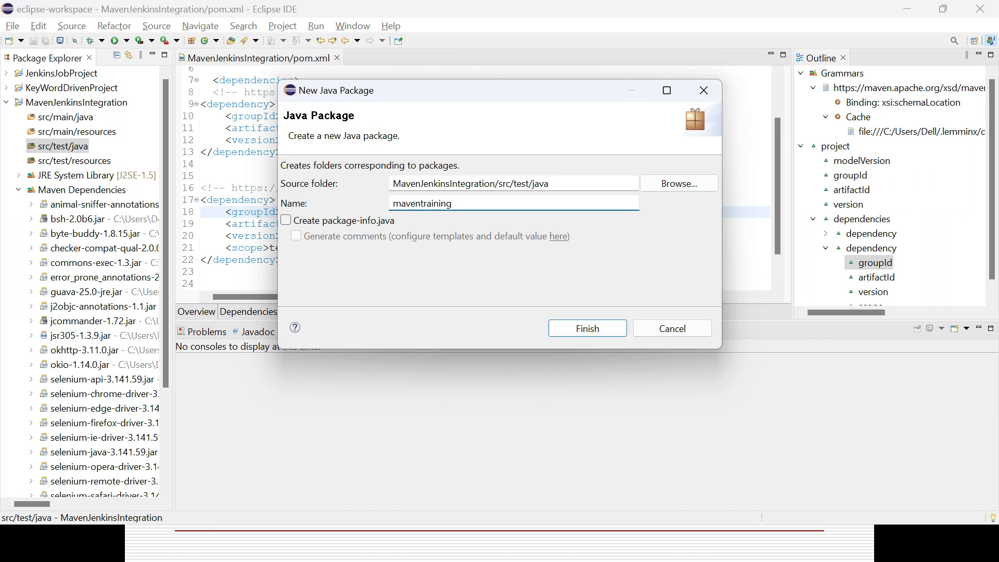
click(602, 329)
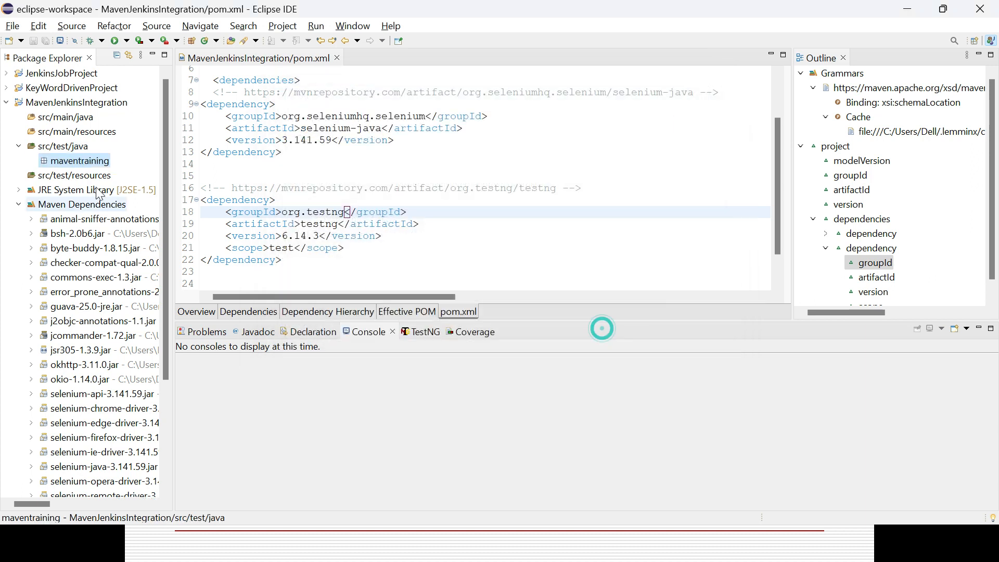
Start a new TestNG class in the maventraining package, finding its wizard with the filter "Testng"
right_click(84, 161)
mouse_move(211, 52)
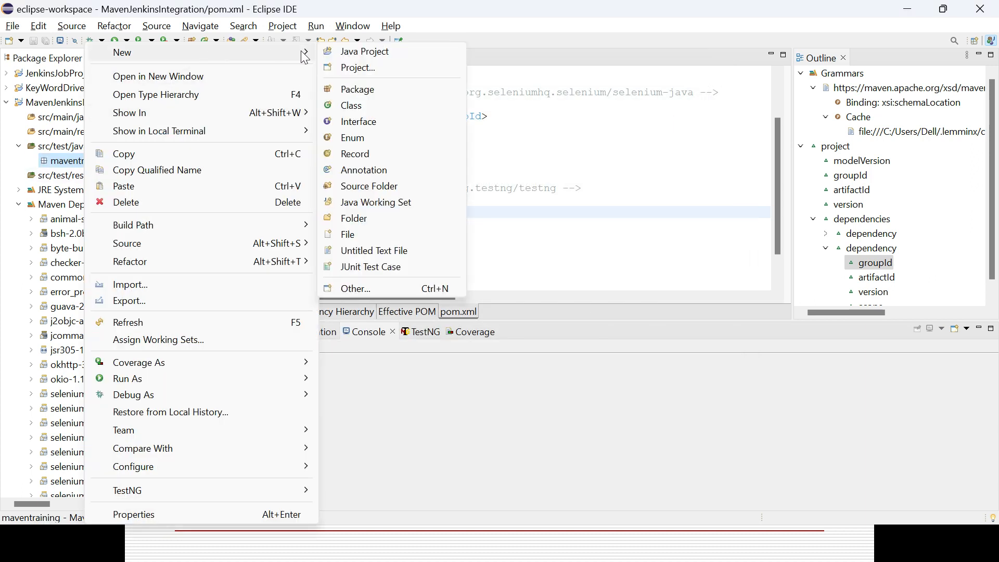
click(373, 288)
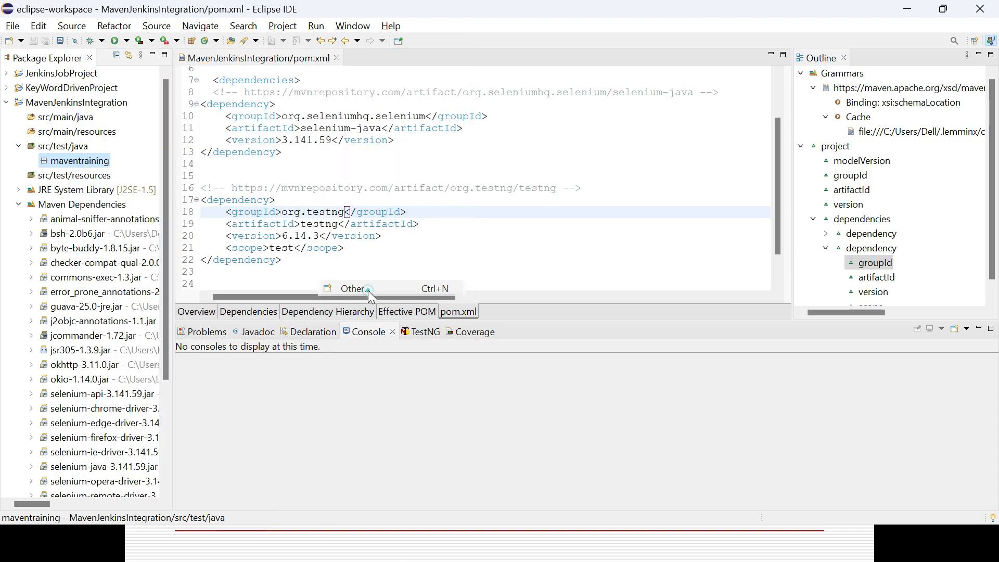
text(Testng)
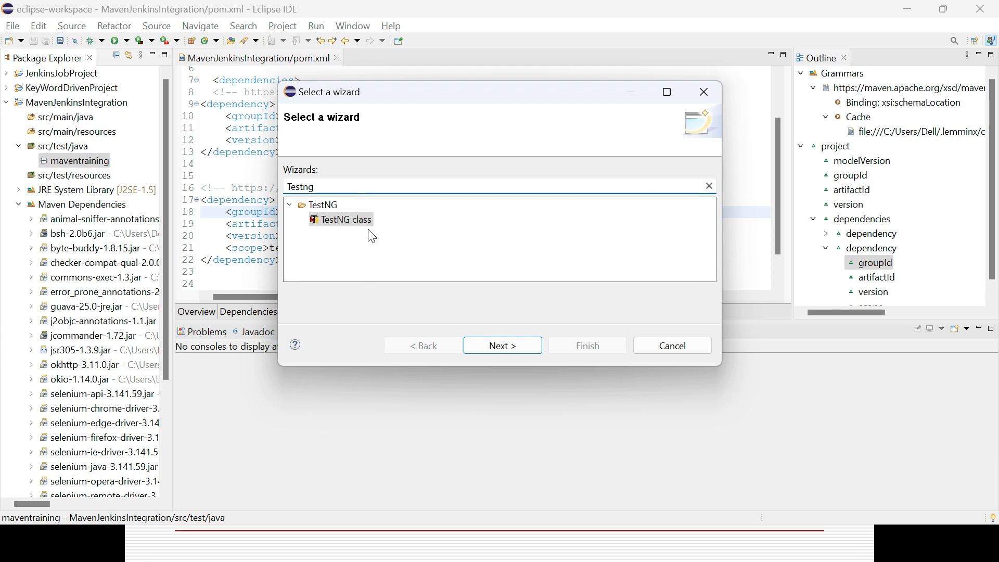
click(506, 346)
Name the TestNG class JekinksMavenIntegrationClass and create it without any additional annotations
double_click(401, 215)
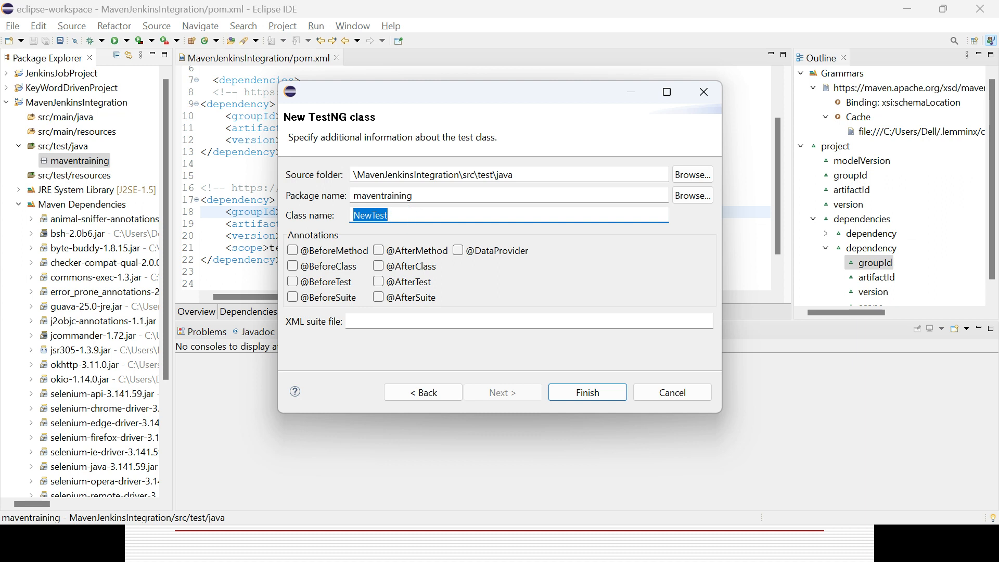
text(JekinksMaven)
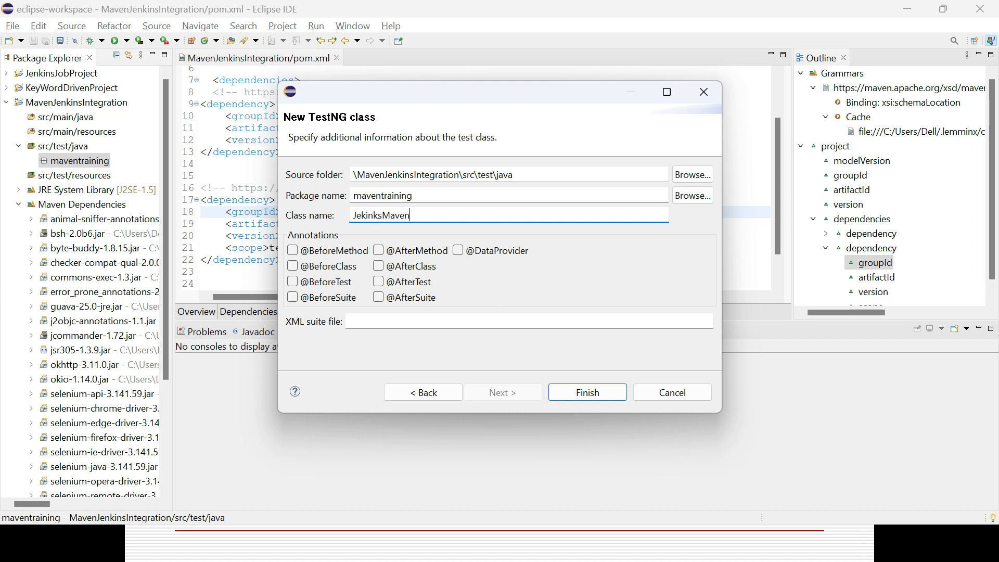
text(IntegrationClass)
click(603, 392)
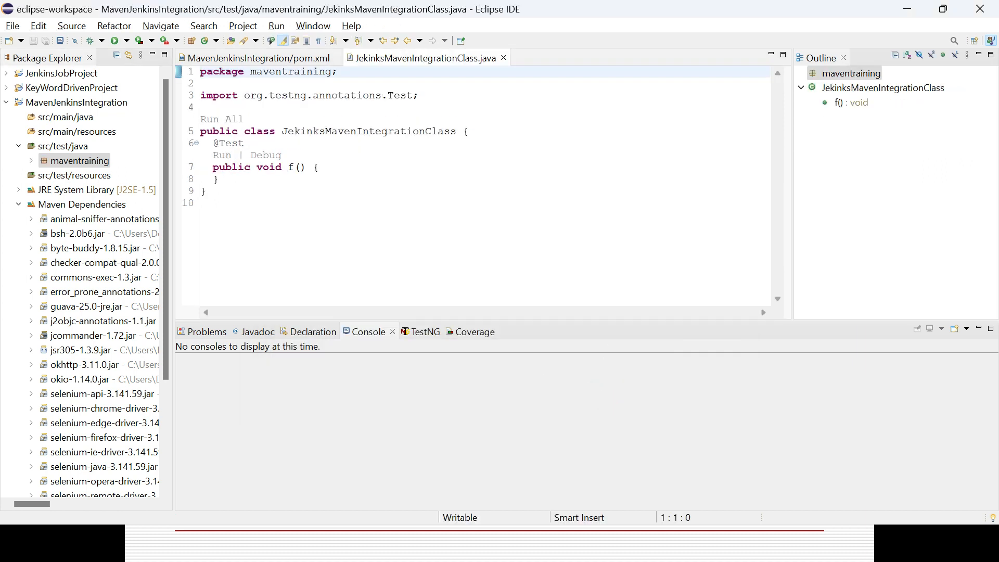
Run all tests in JekinksMavenIntegrationClass and start switching to another open window
triple_click(255, 113)
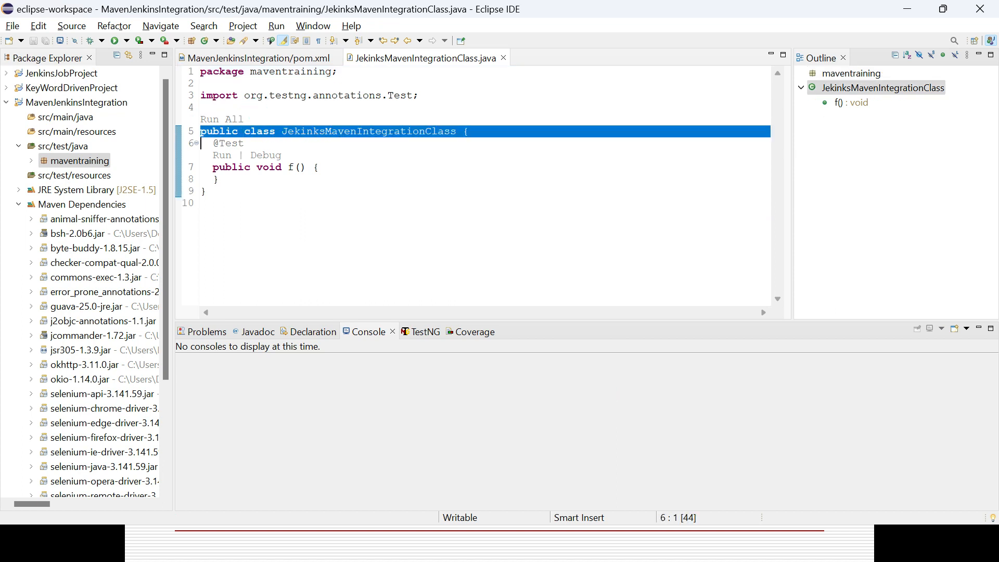
click(227, 120)
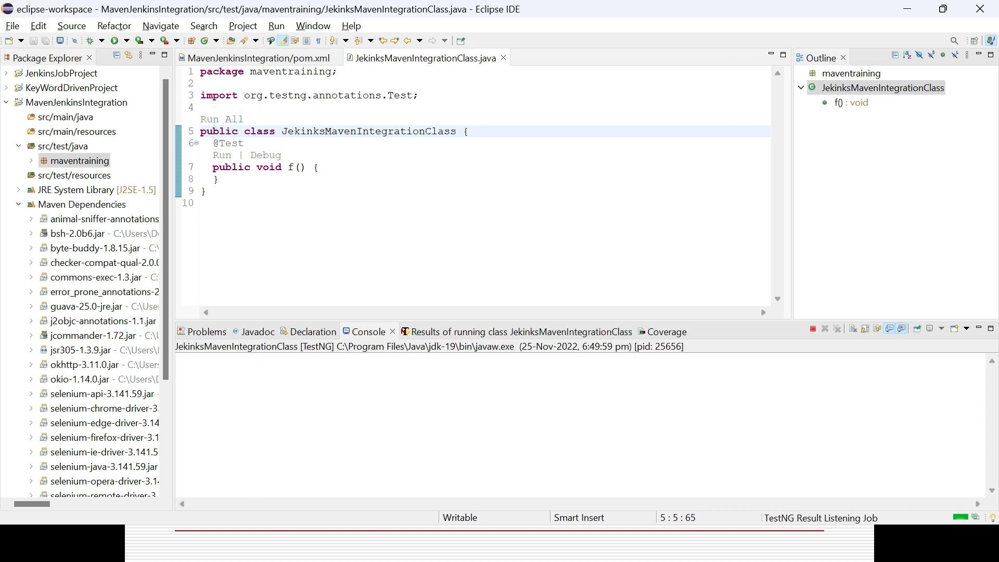
key(alt+Tab)
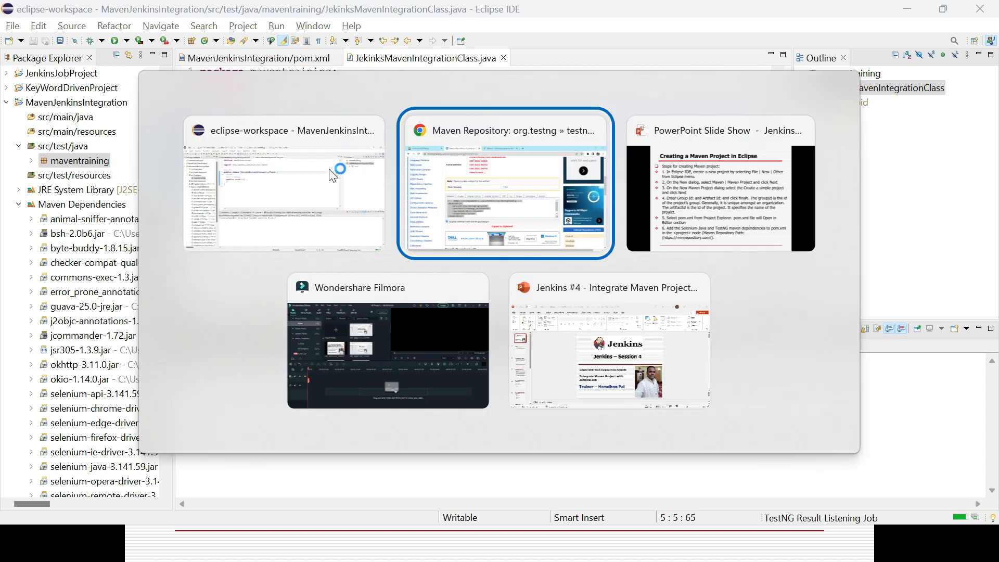
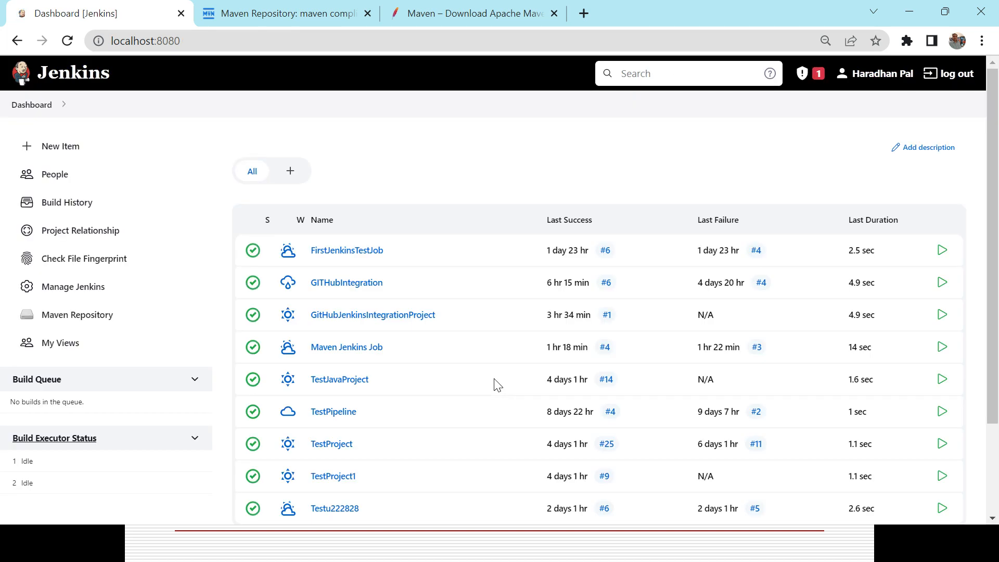
Open the Jenkins plugin manager and search the available plugins for "maven"
click(96, 295)
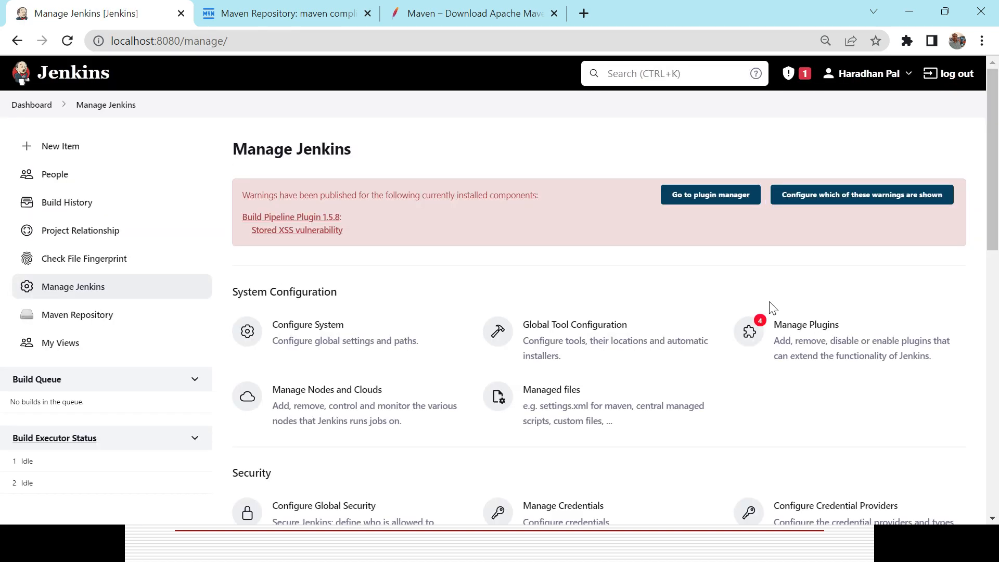
click(808, 332)
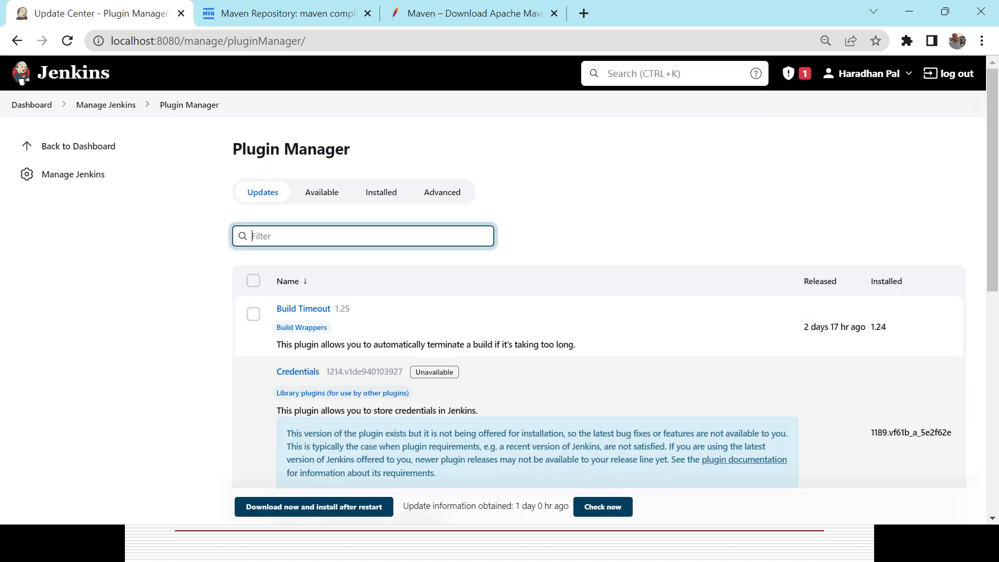
click(322, 192)
click(312, 235)
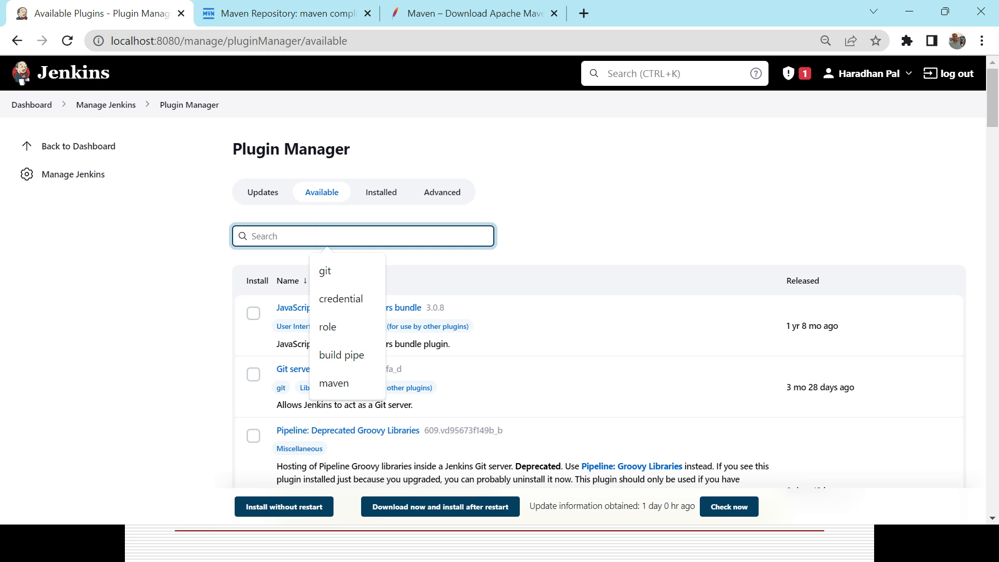
text(maven)
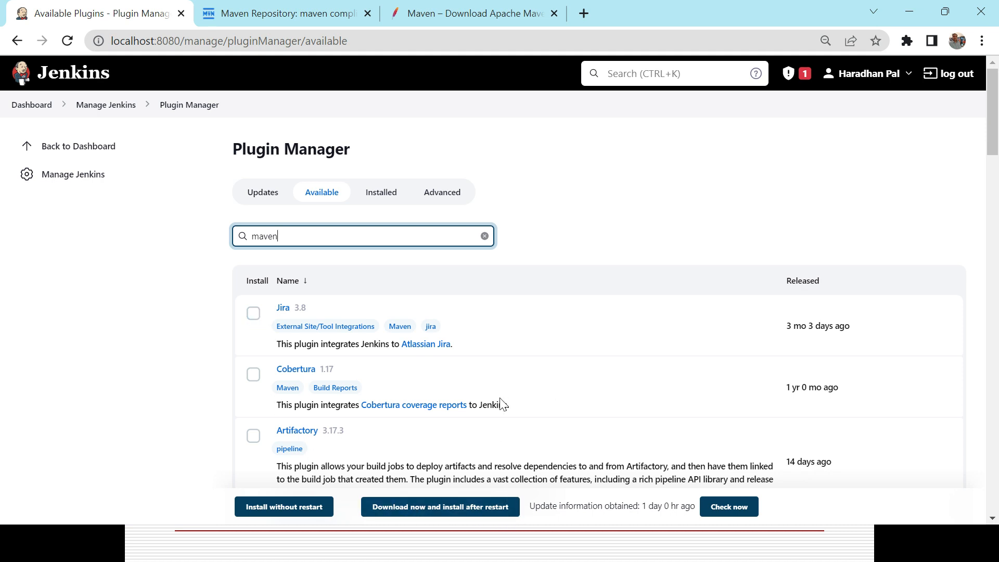
Filter the installed plugins by "maven" and check the list for the Maven Integration plugin
click(387, 196)
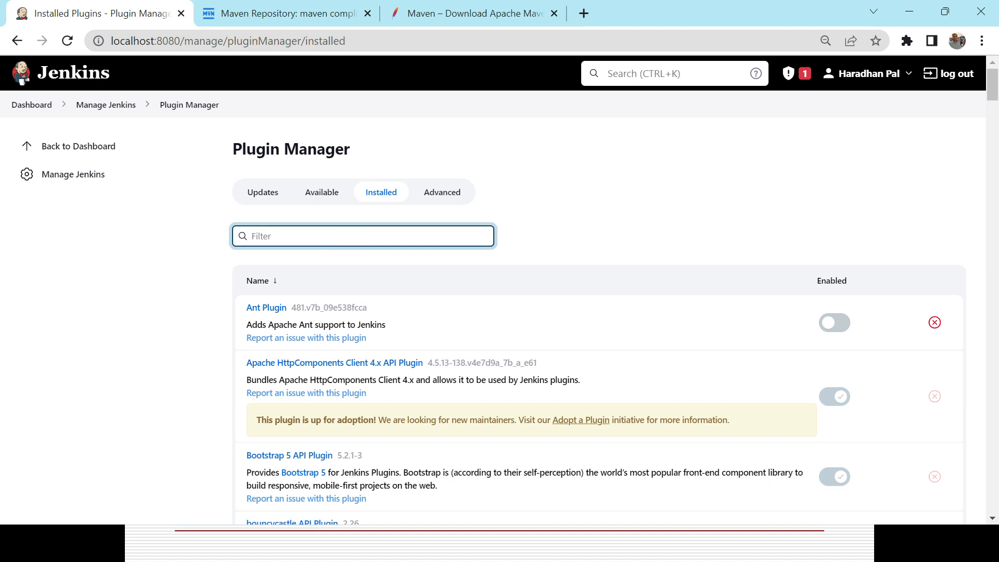
text(maven)
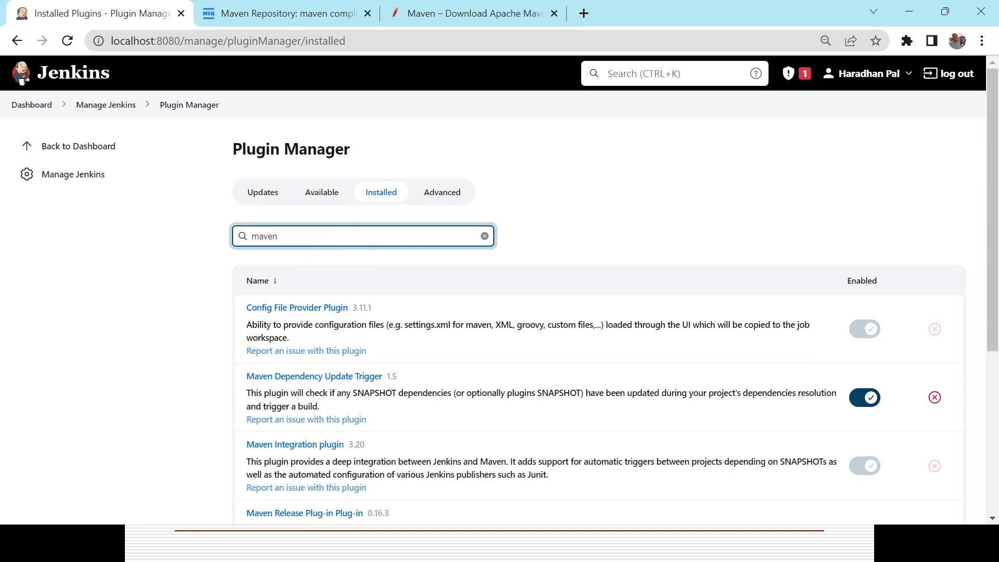
drag(993, 188, 994, 335)
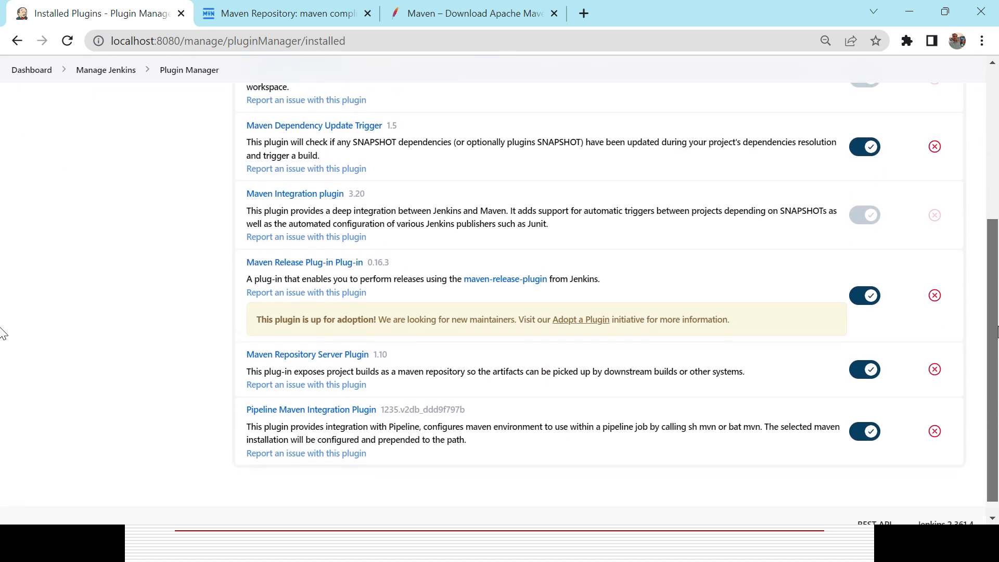
scroll(966, 305, up, 1)
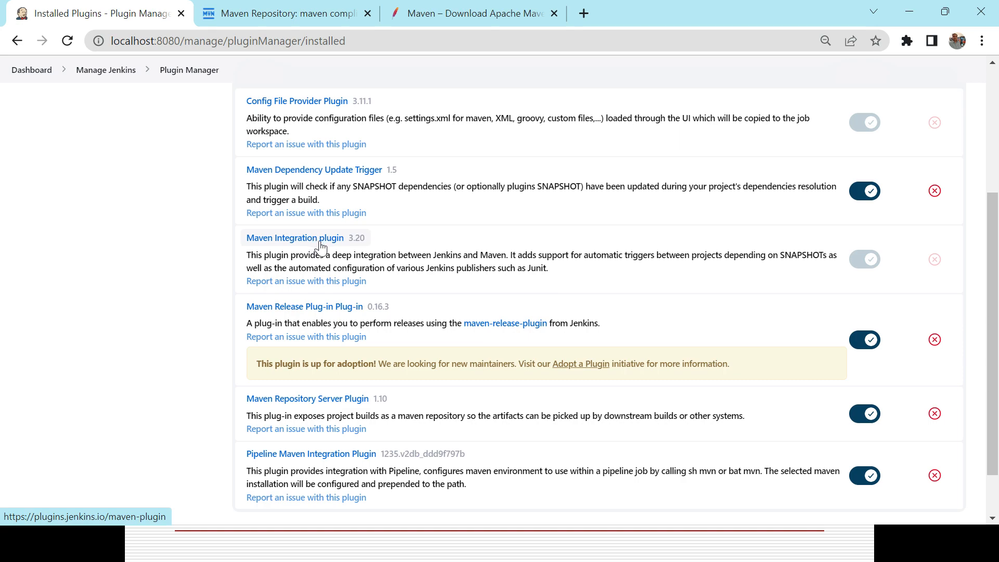
Switch to the presentation, advance to the slide on setting up Java and Maven paths, and return to Jenkins
key(alt+Tab)
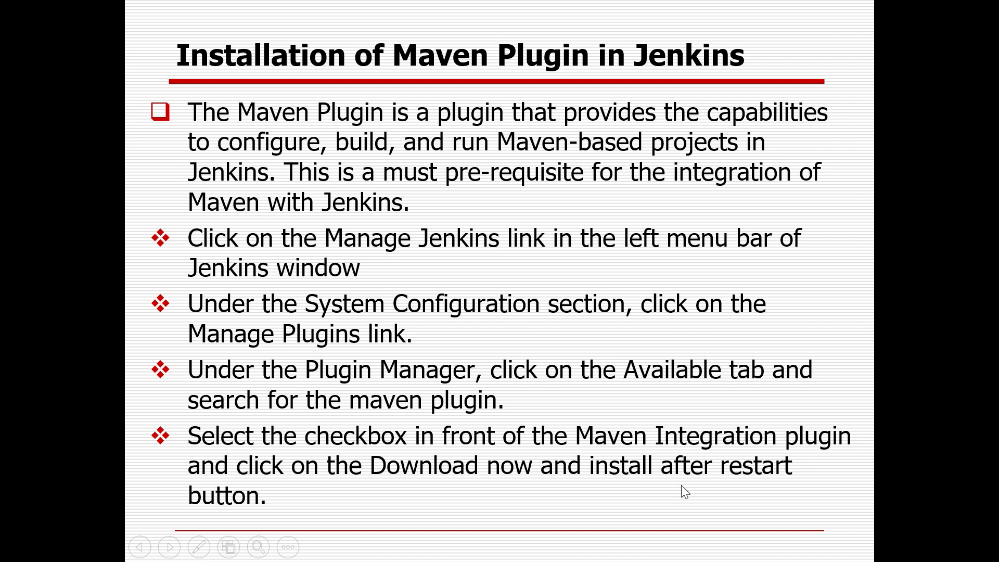
key(Right)
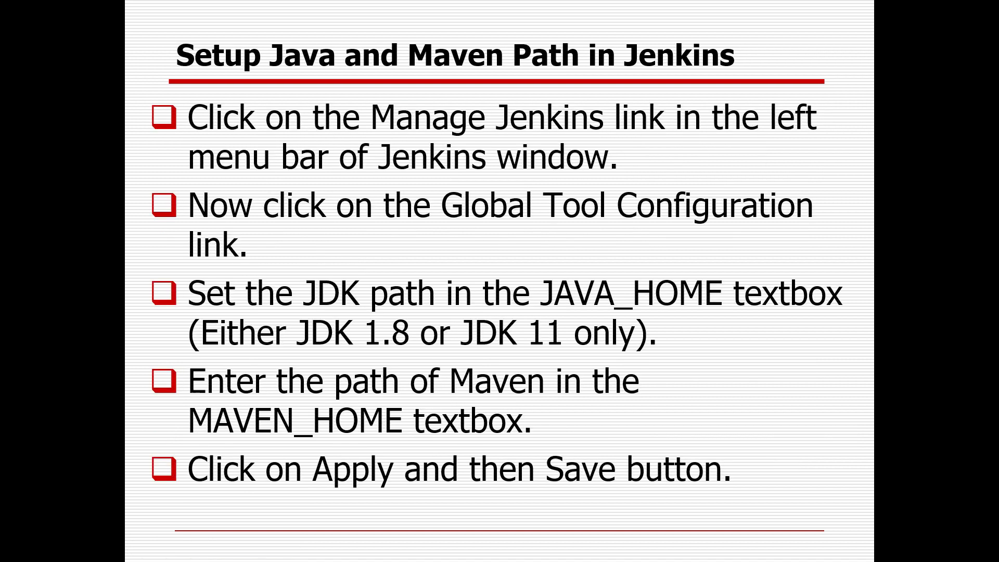
key(alt+Tab)
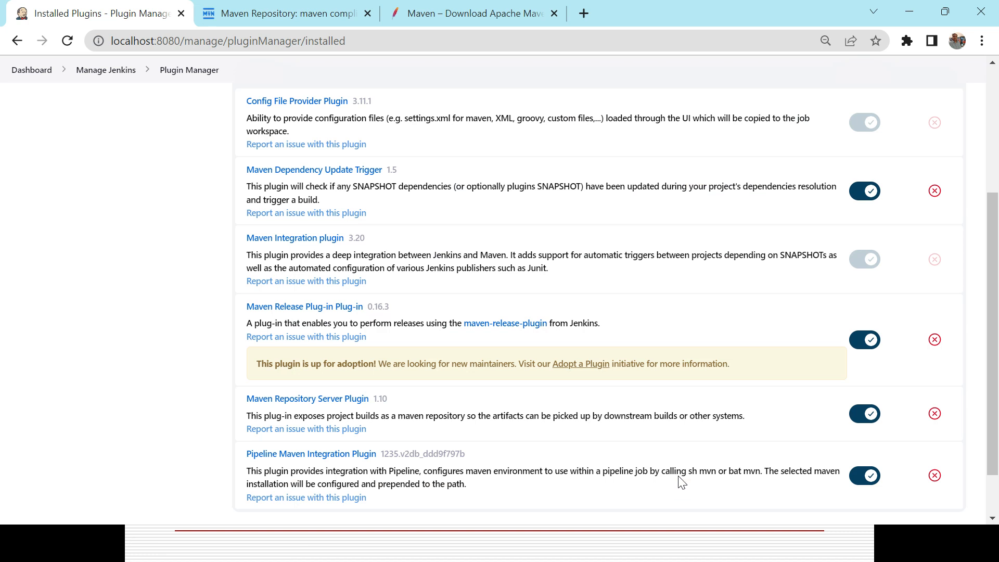
From the Jenkins dashboard, look at the project types offered for a new item, and return to the dashboard
click(17, 44)
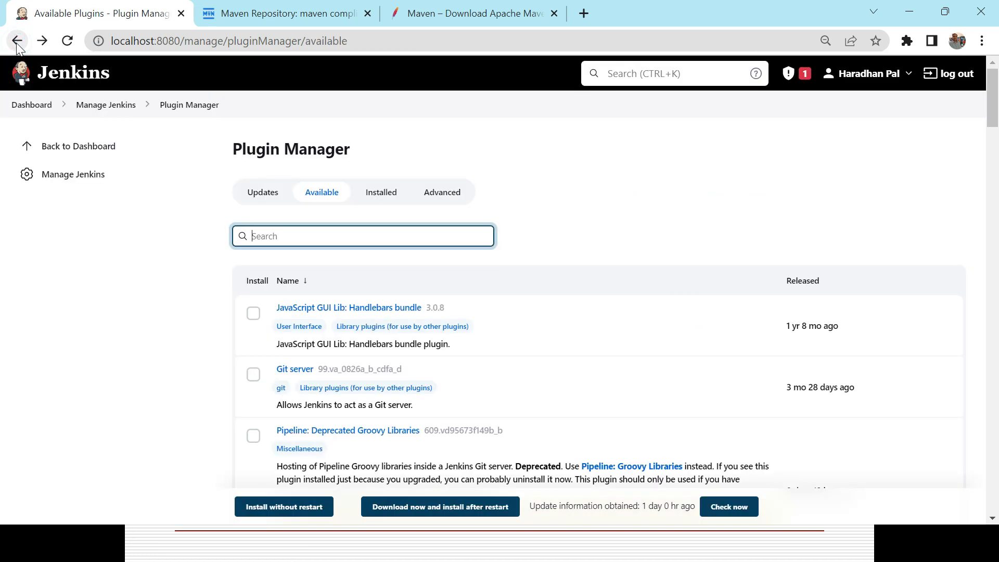
click(40, 109)
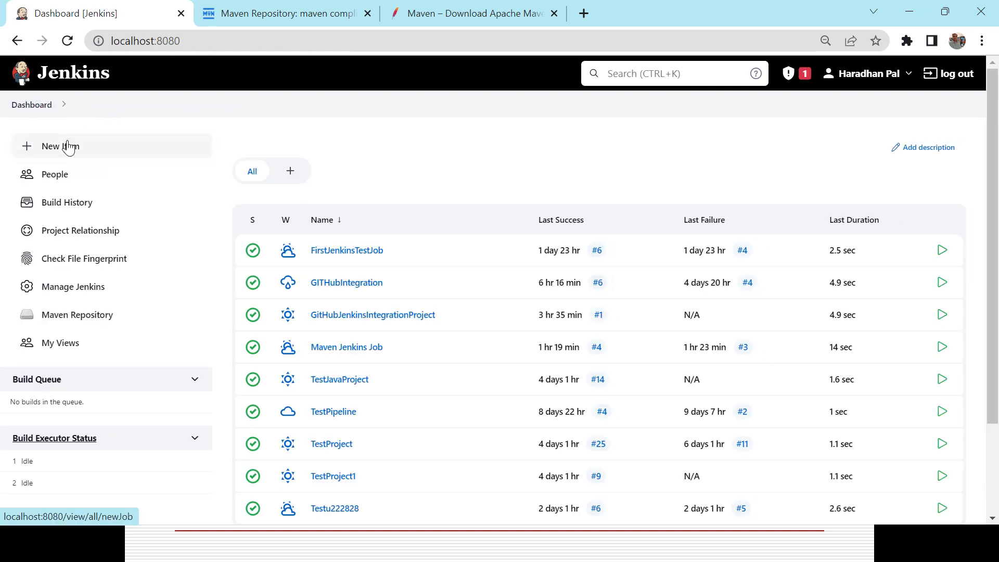
click(68, 147)
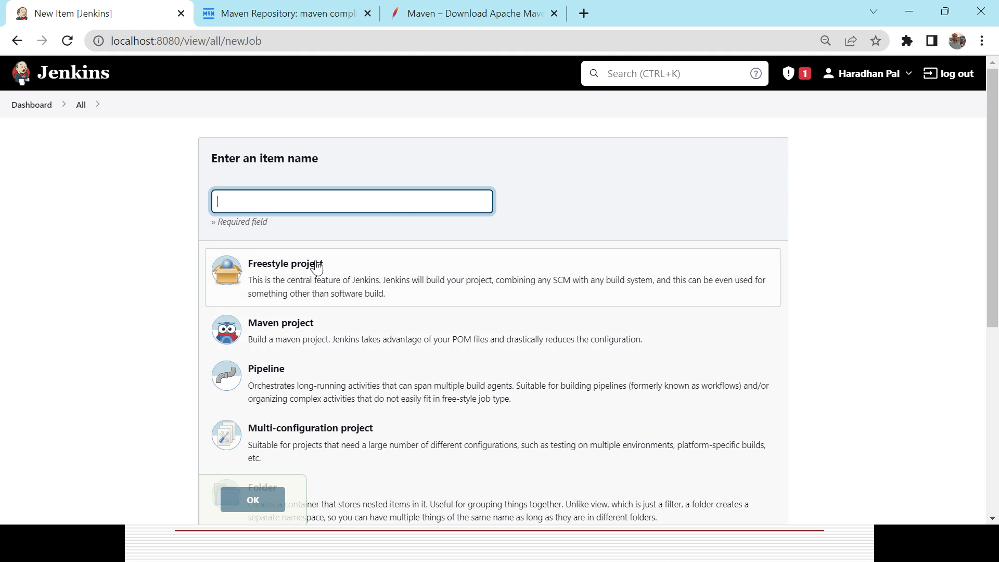
click(23, 108)
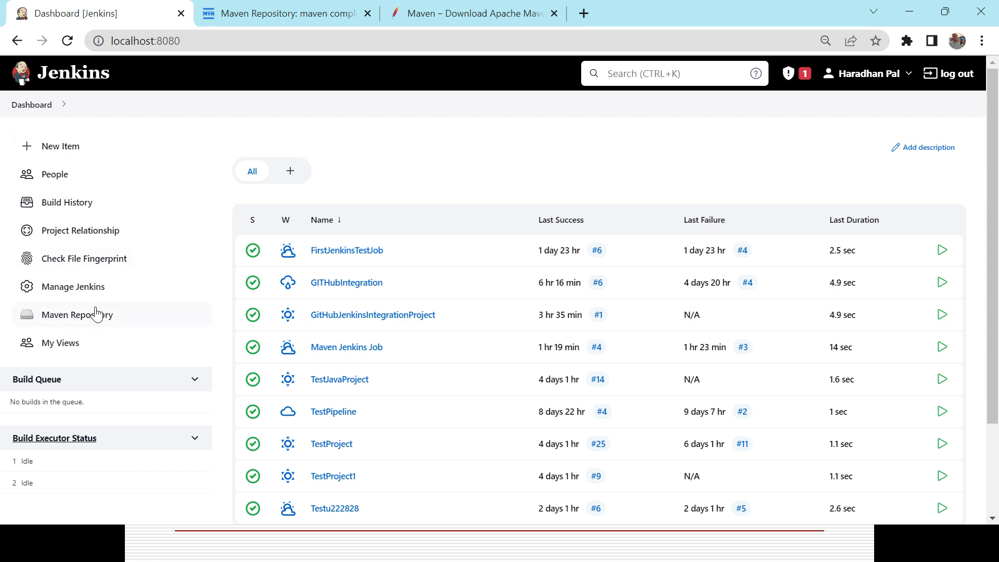
Open Jenkins' Global Tool Configuration and expand the JDK installations
click(85, 286)
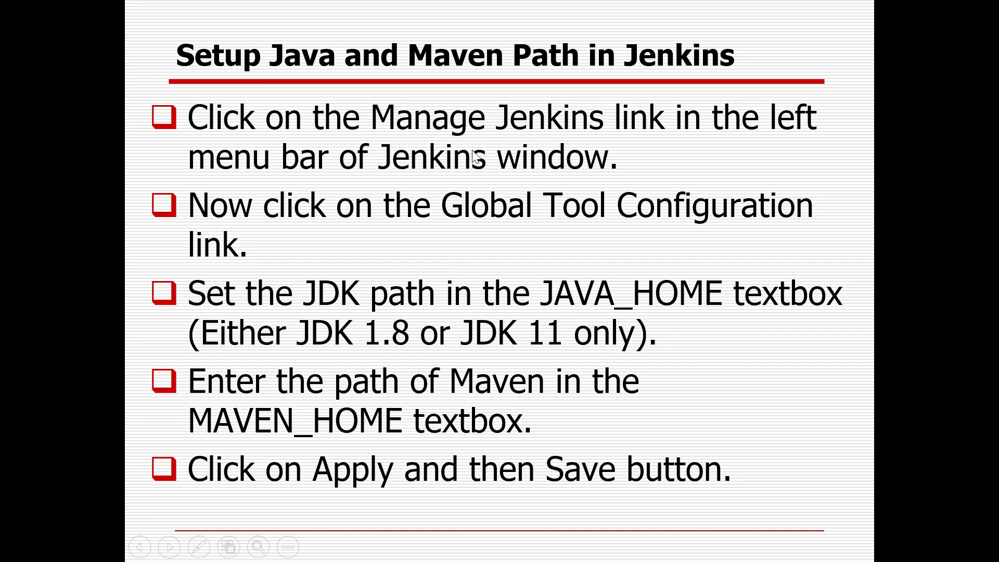
key(alt+Tab)
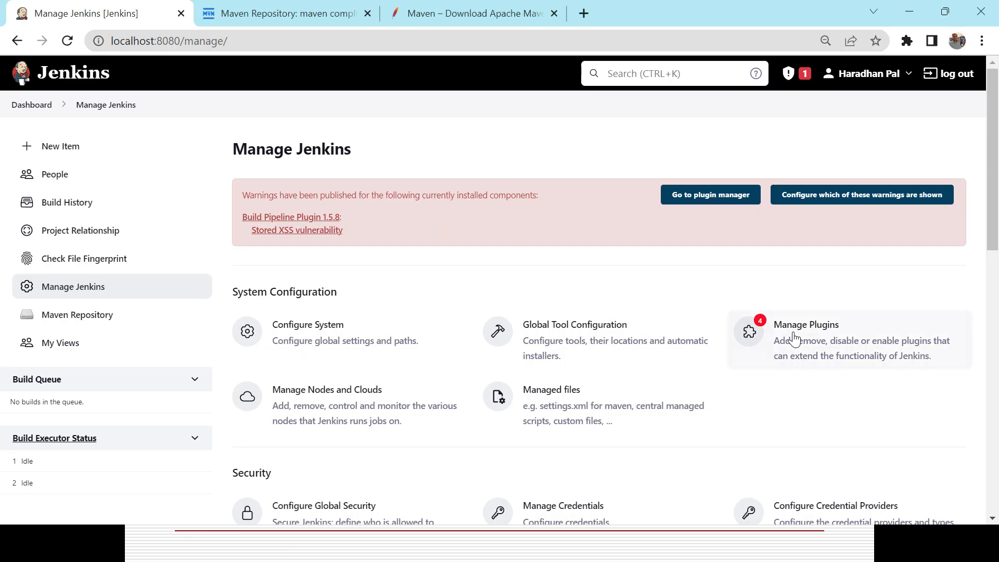
click(591, 331)
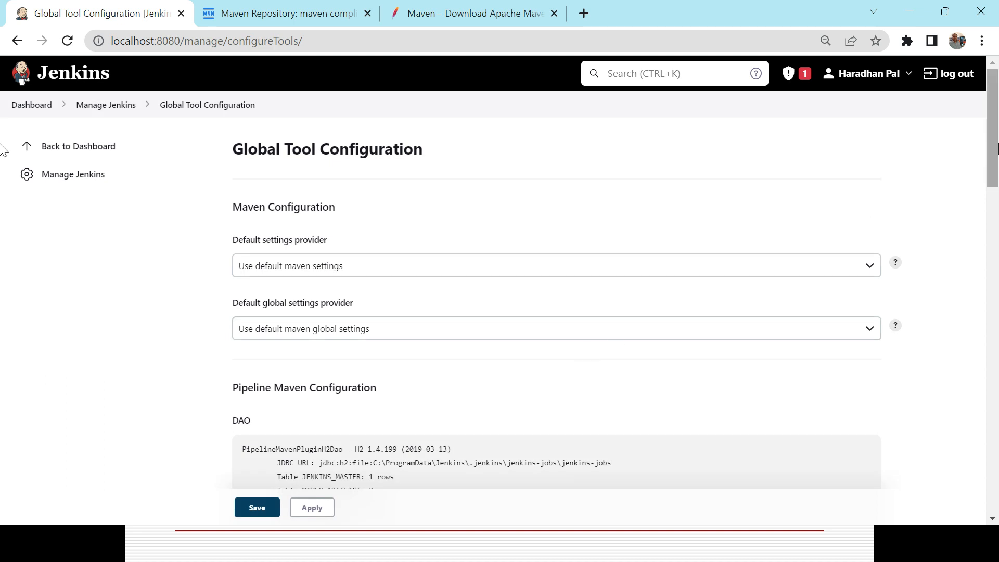
drag(994, 150, 968, 368)
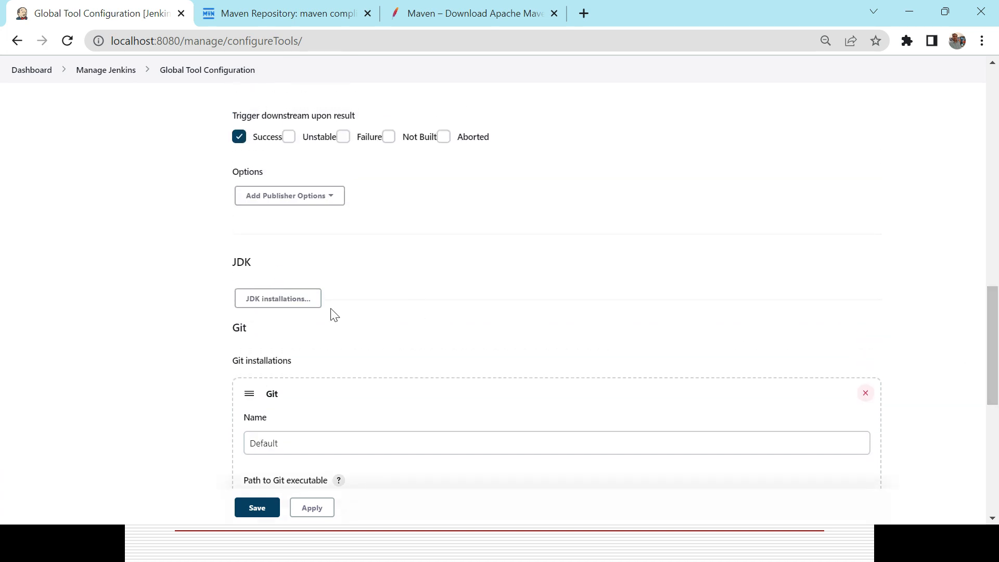
click(253, 299)
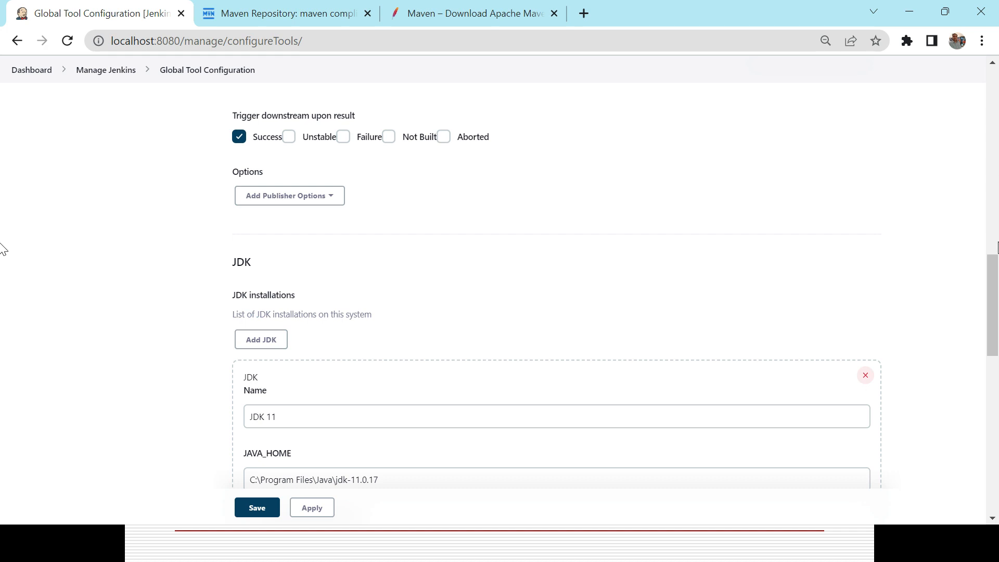
Examine the name and JAVA_HOME path of the configured JDK installation
drag(991, 286, 995, 325)
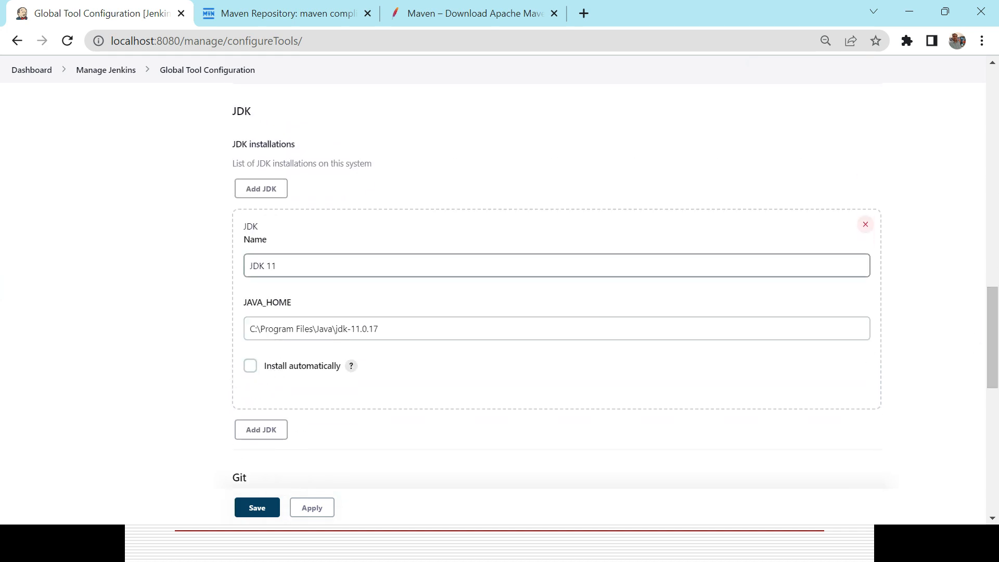
click(430, 327)
key(ctrl+a)
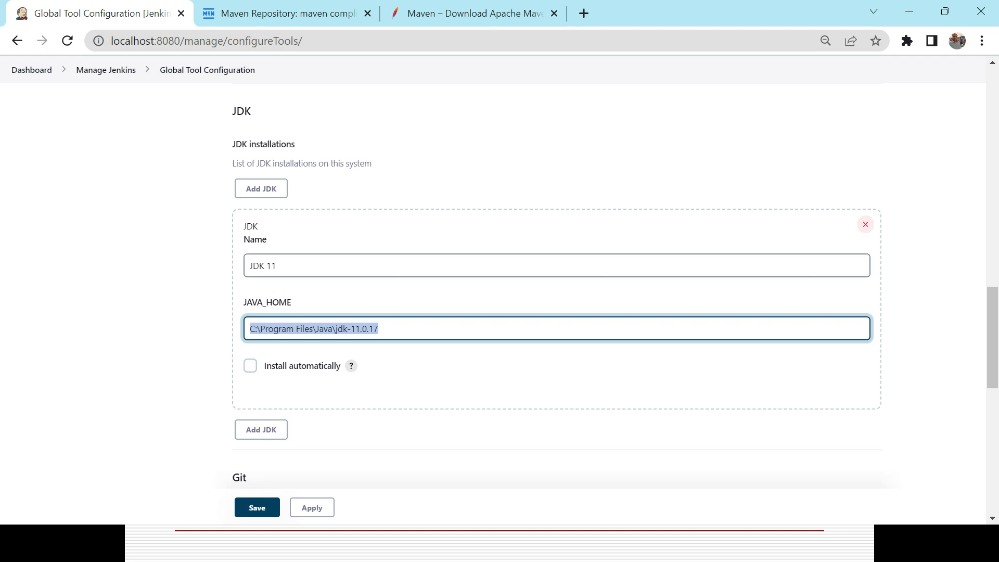
double_click(284, 266)
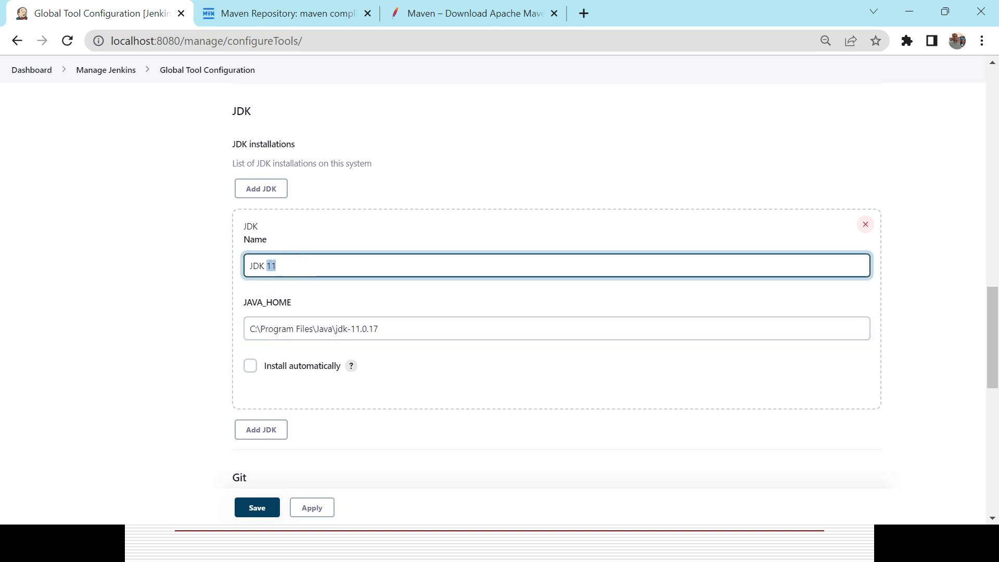
click(294, 265)
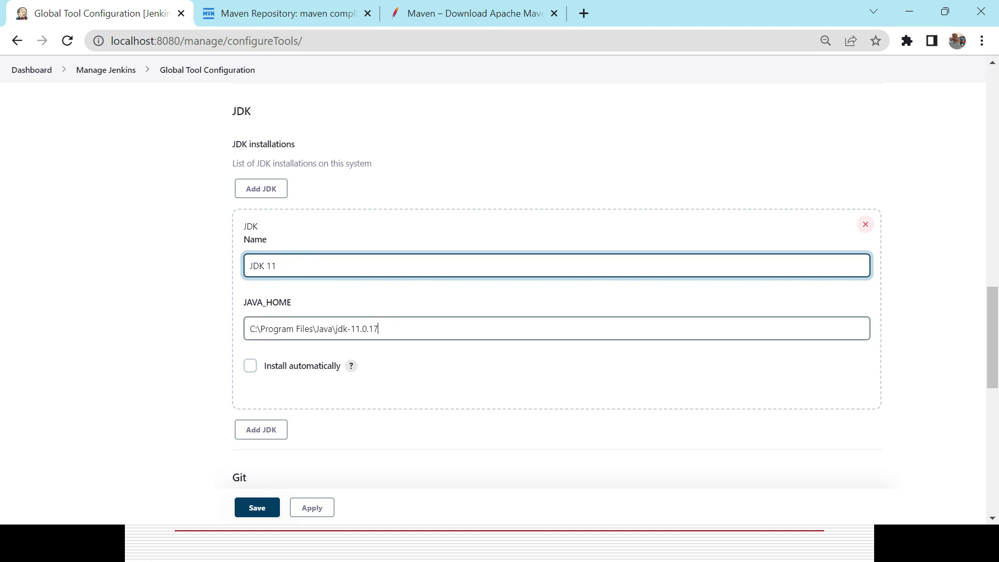
key(Tab)
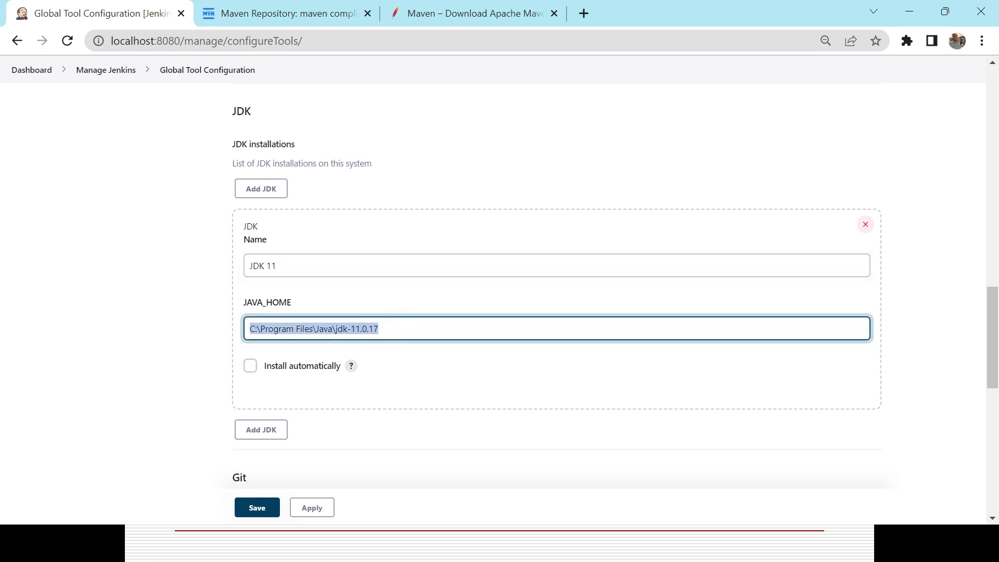
Switch to File Explorer, browse to C:\Program Files\Java\jdk-11.0.17 and view its folder path, then return to Jenkins
key(super+d)
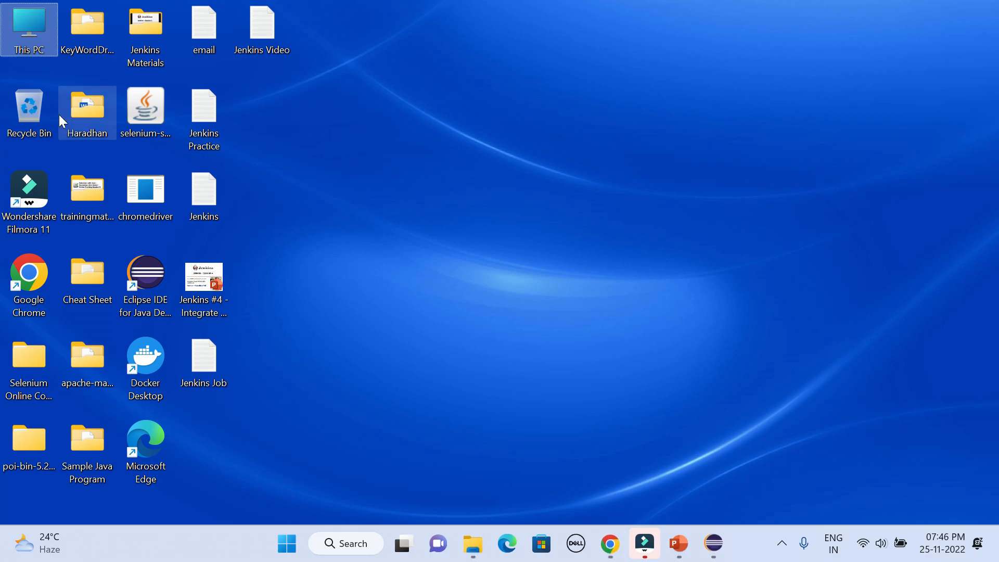
double_click(24, 42)
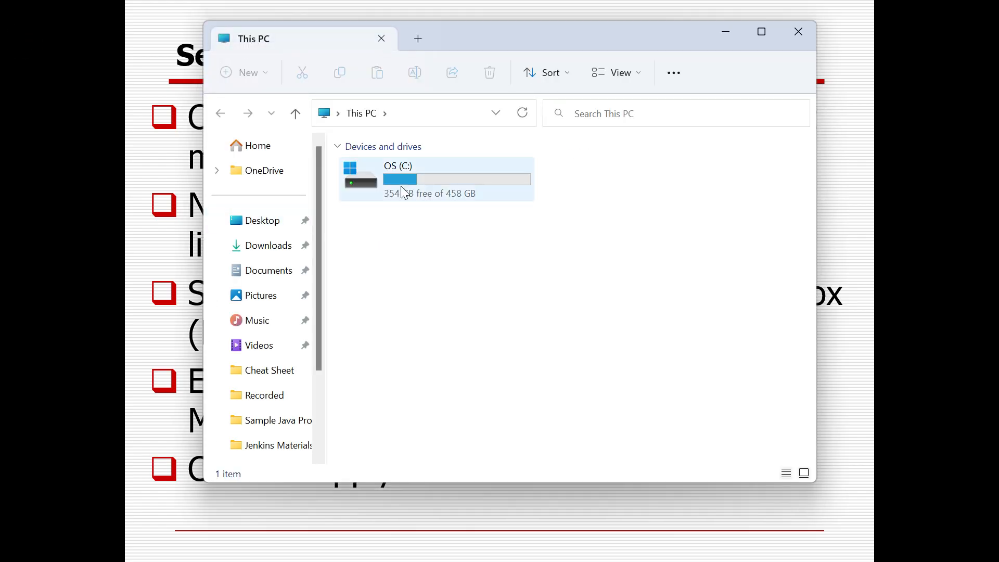
double_click(401, 190)
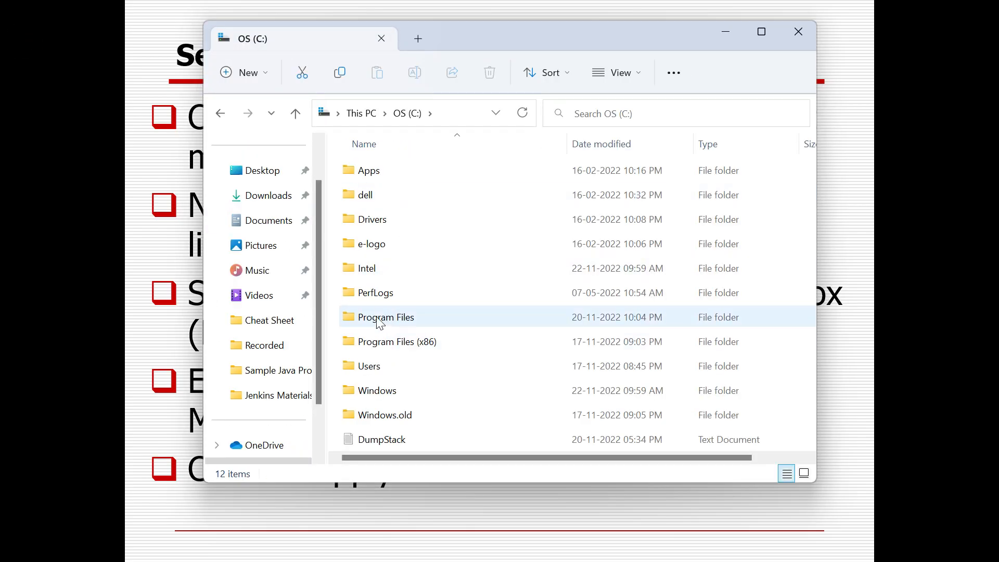
double_click(380, 319)
double_click(381, 343)
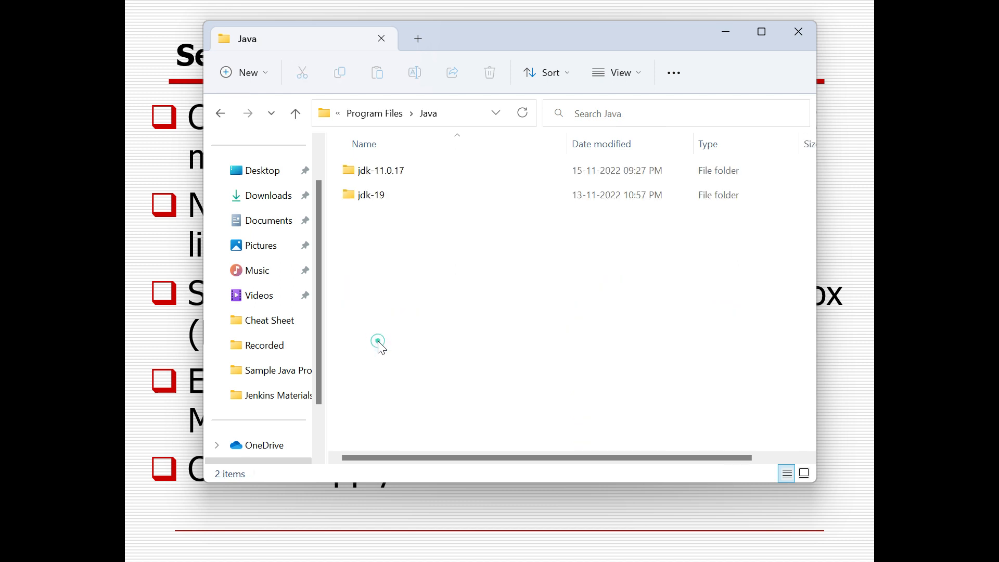
double_click(398, 170)
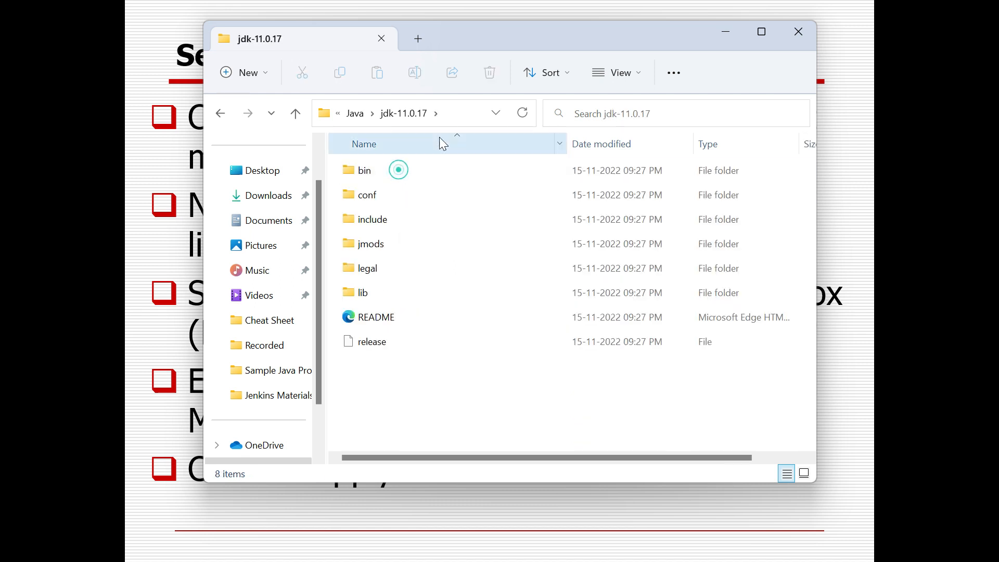
click(462, 112)
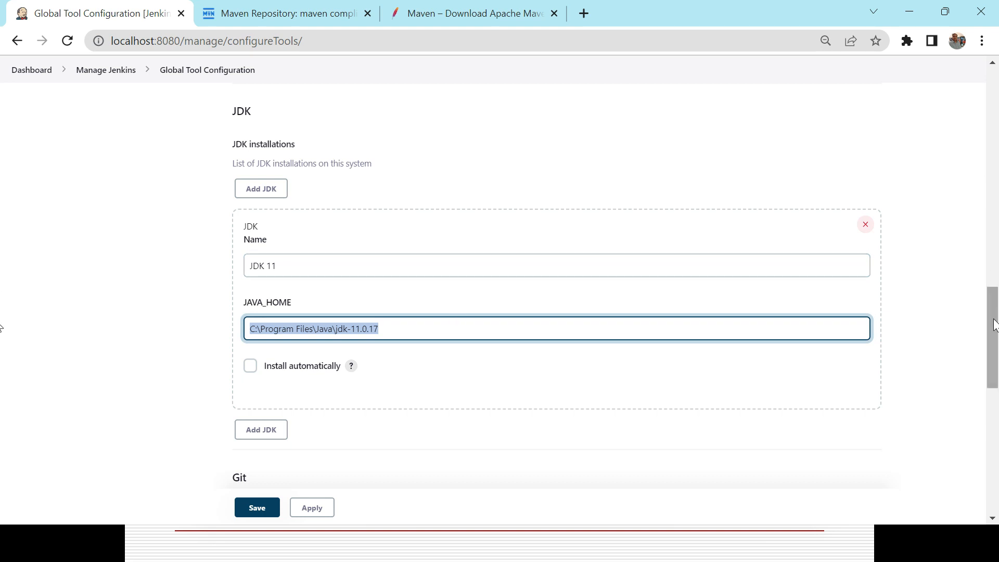
Expand the Maven installations and examine the configured installation's name and MAVEN_HOME path
scroll(994, 321, down, 10)
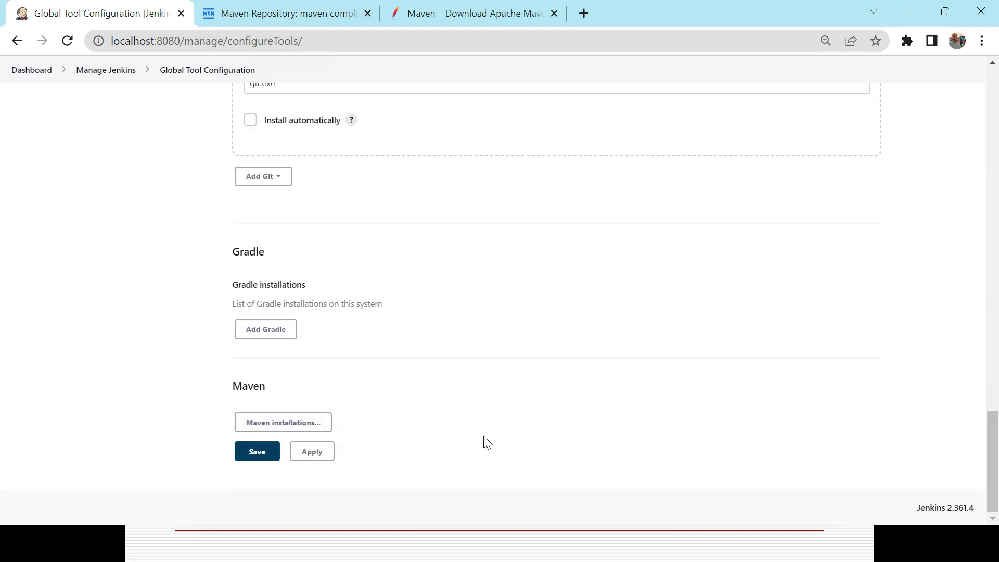
click(260, 422)
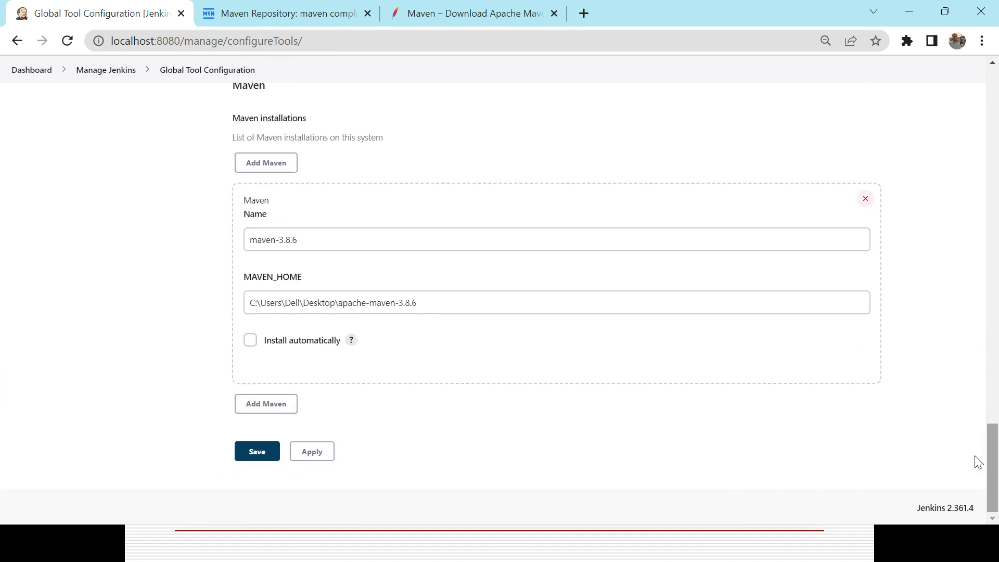
click(311, 238)
double_click(311, 238)
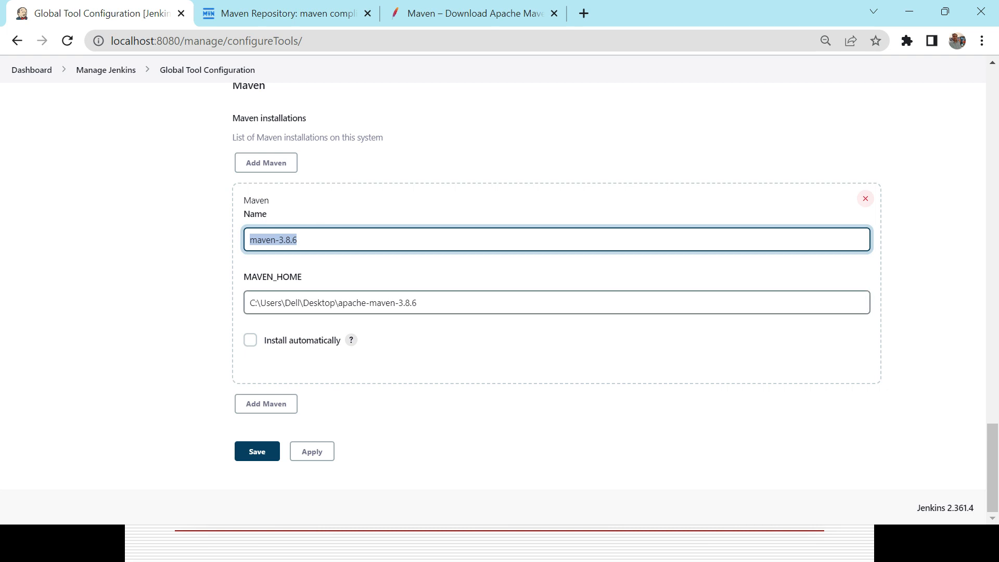
click(475, 307)
triple_click(461, 302)
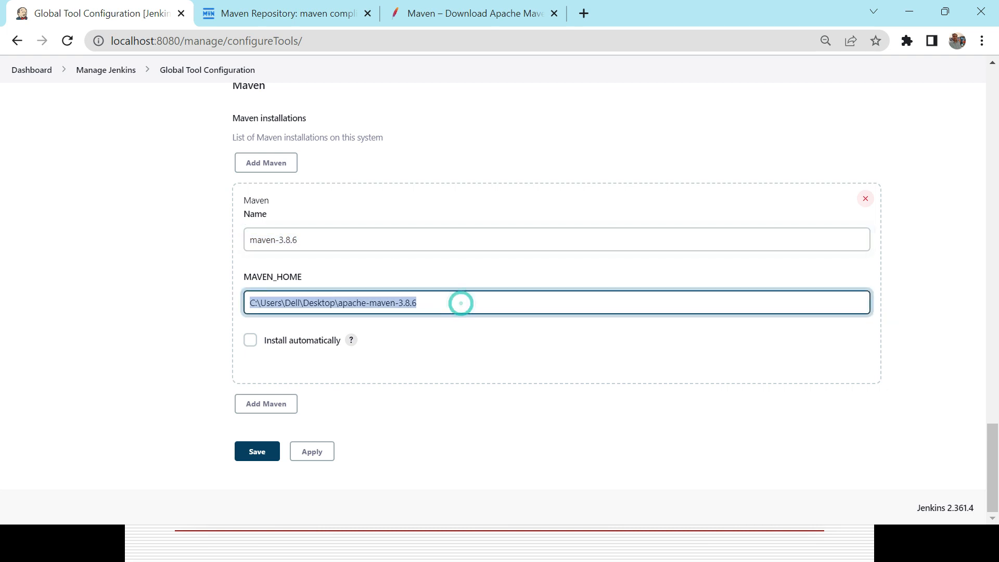
Locate the apache-maven-3.8.6 folder on the desktop, then go back to the Jenkins dashboard
key(super+d)
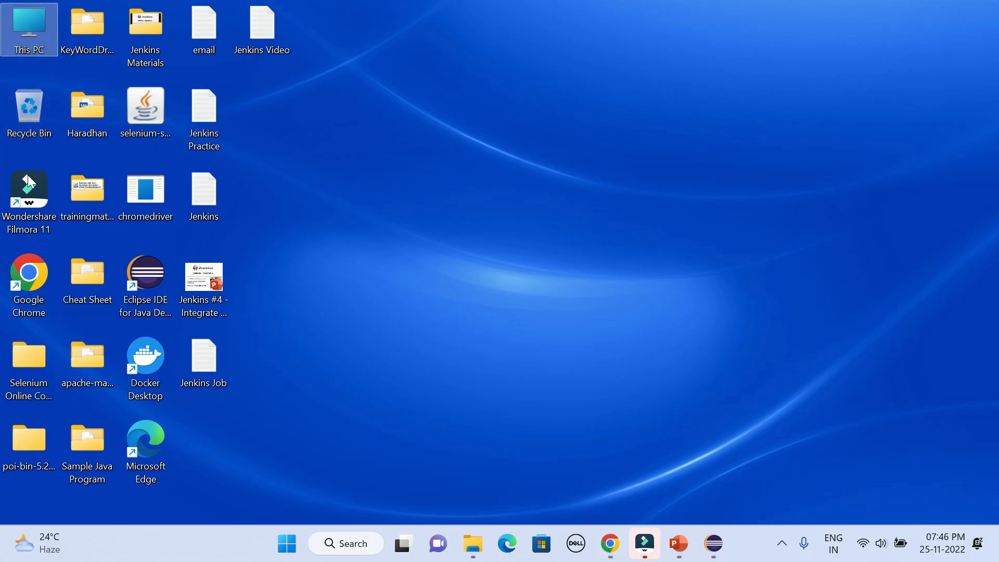
double_click(86, 355)
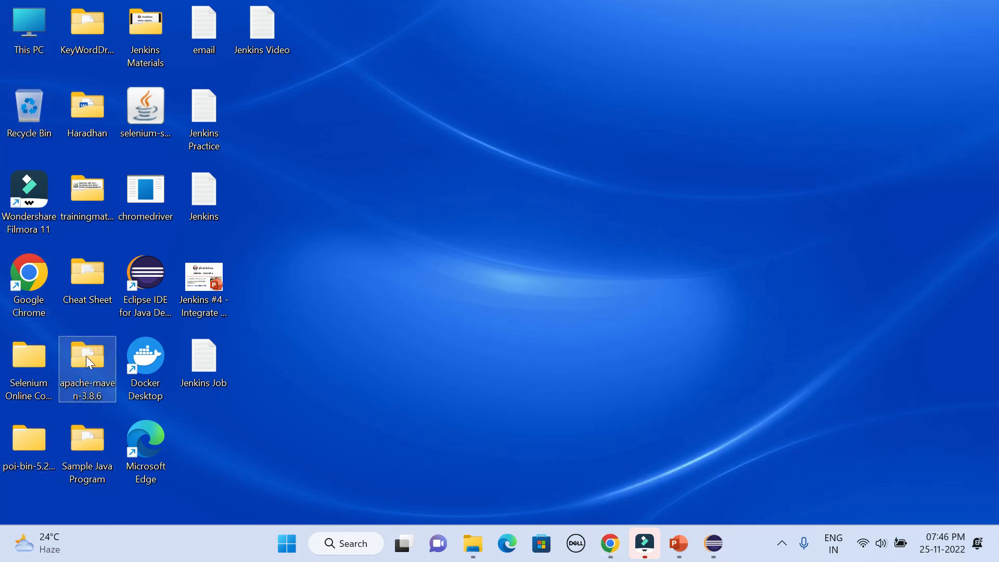
key(alt+Tab)
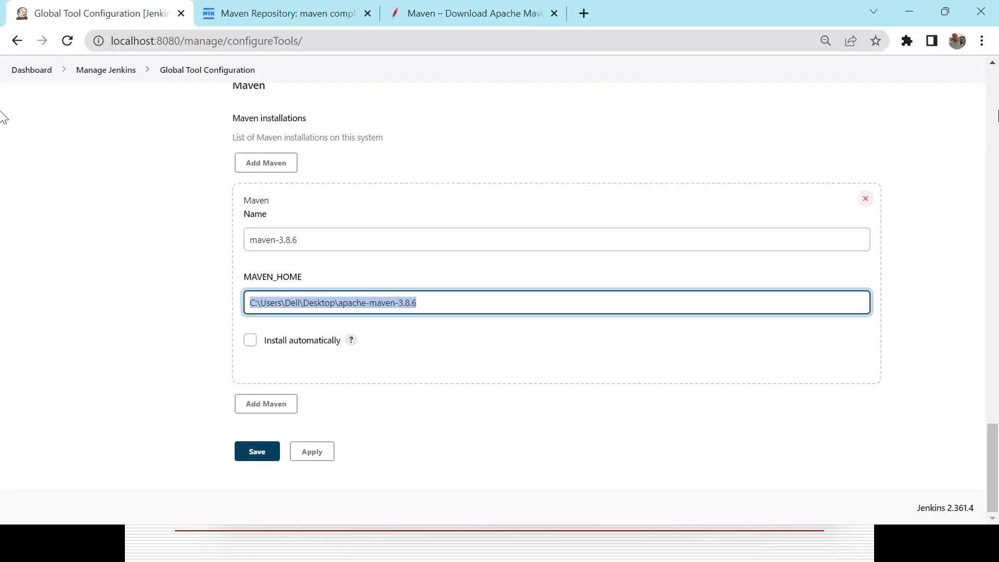
scroll(994, 104, up, 20)
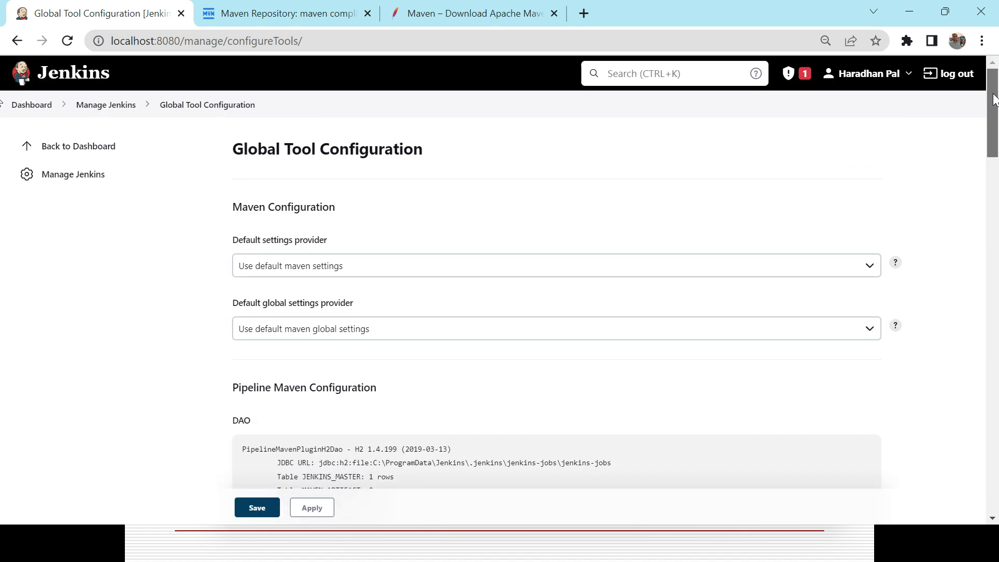
click(27, 104)
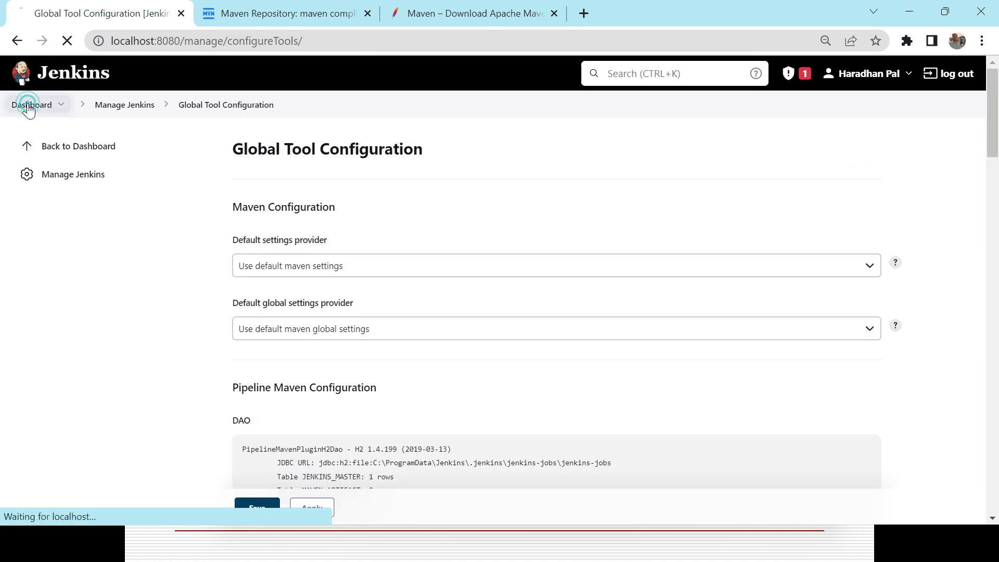
Switch to the PowerPoint presentation and review the slides up to "Execute Maven Project using Jenkins"
key(alt+Tab)
key(Tab)
key(Tab)
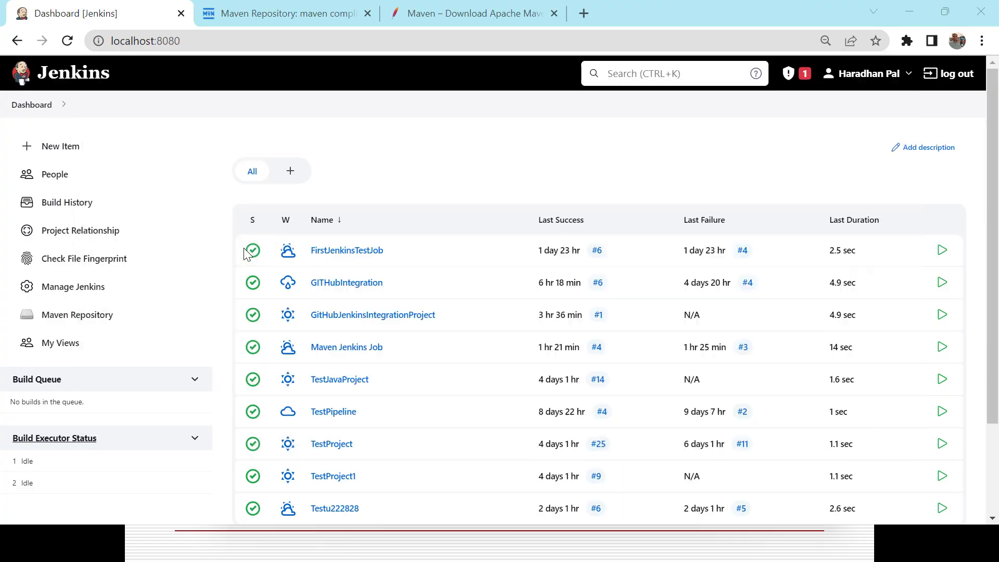
key(Right)
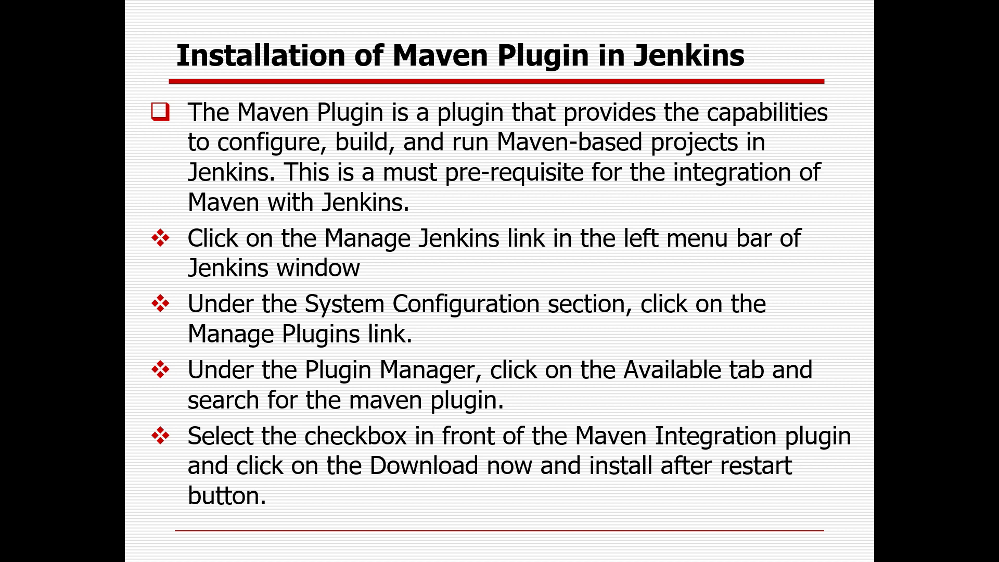
key(Right)
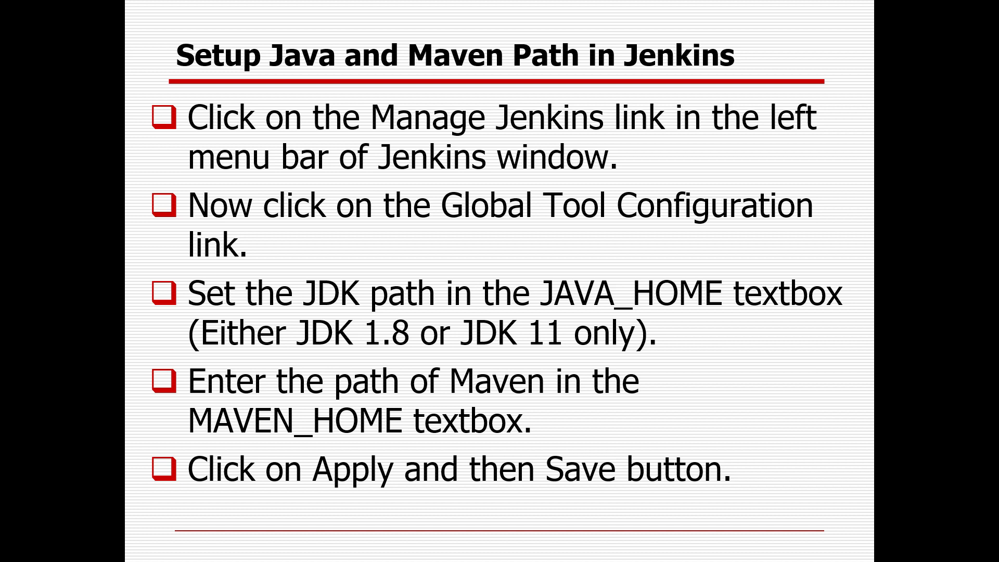
key(Right)
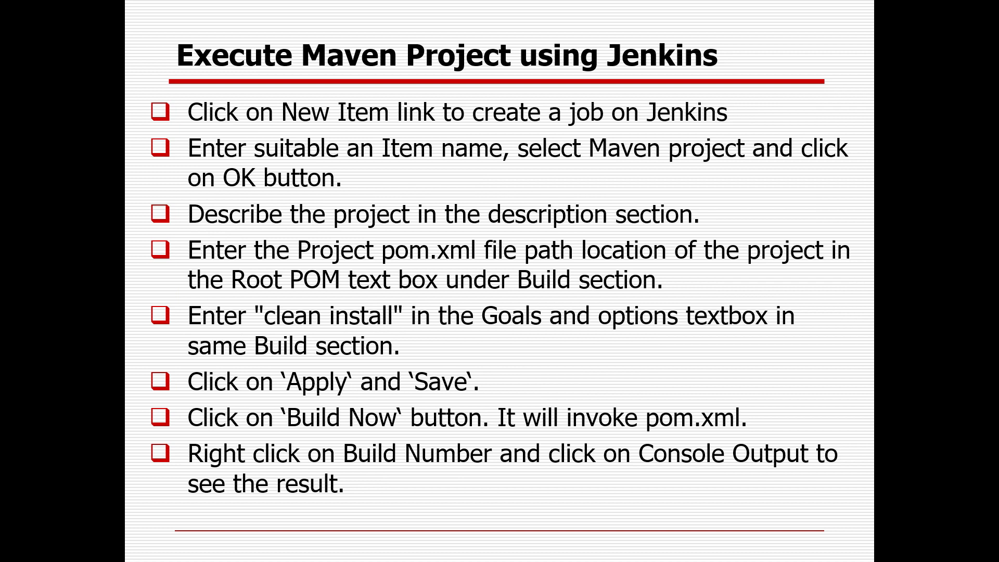
Switch to Jenkins, start a new item and choose Maven project as its type
key(alt+Tab)
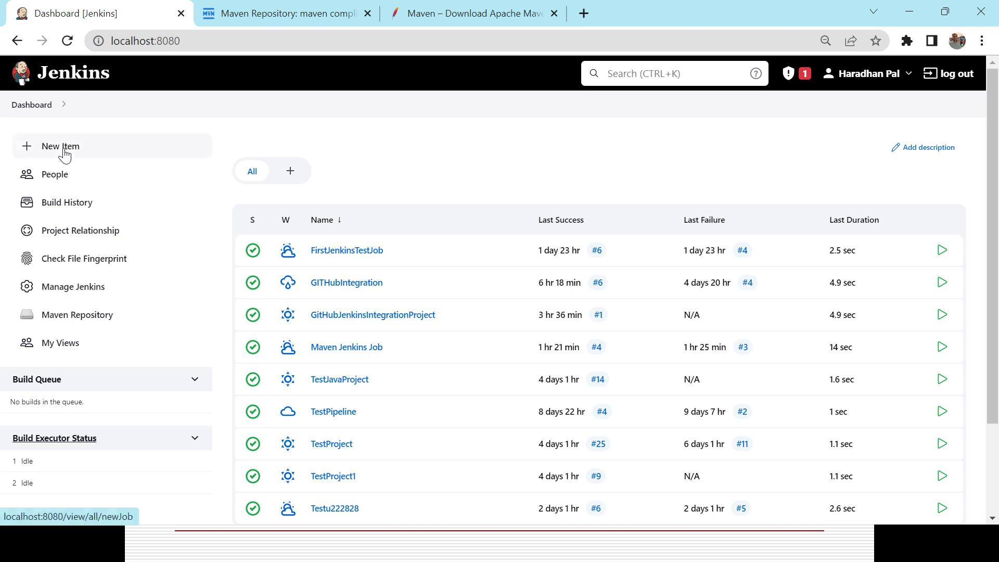
click(63, 152)
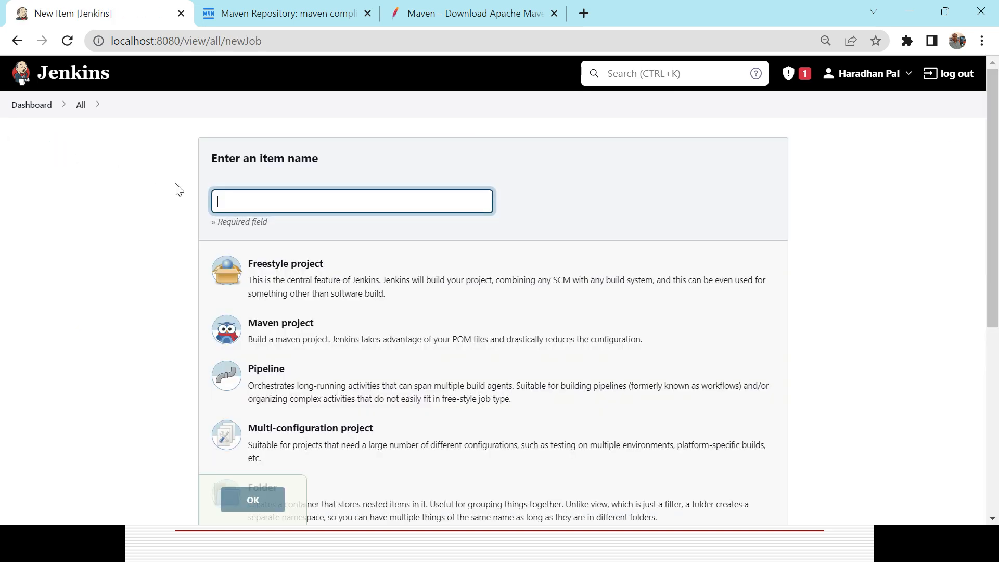
click(290, 333)
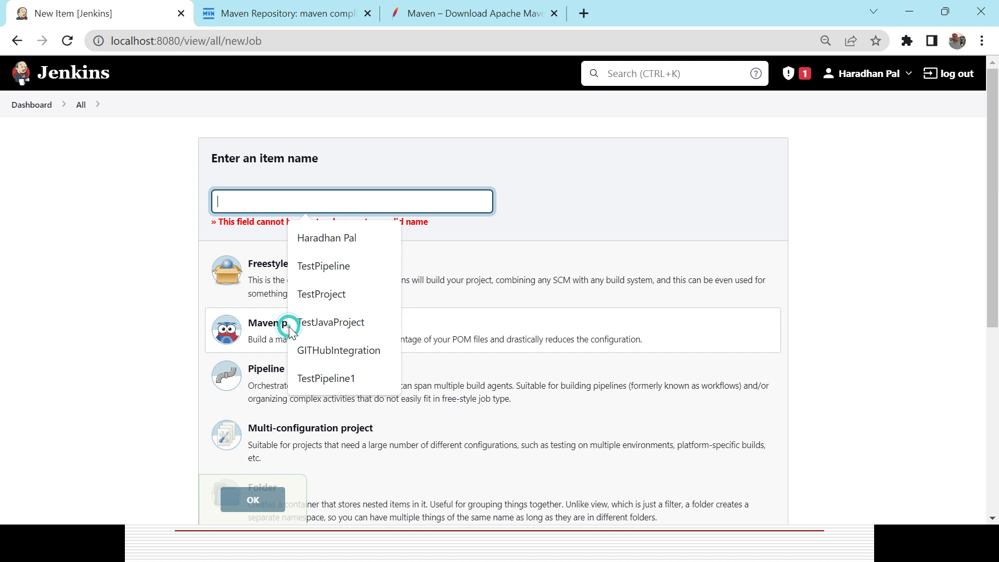
click(268, 333)
click(268, 333)
Name the item MavenJenkinsIntegration and create it as a Maven project
text(Maven)
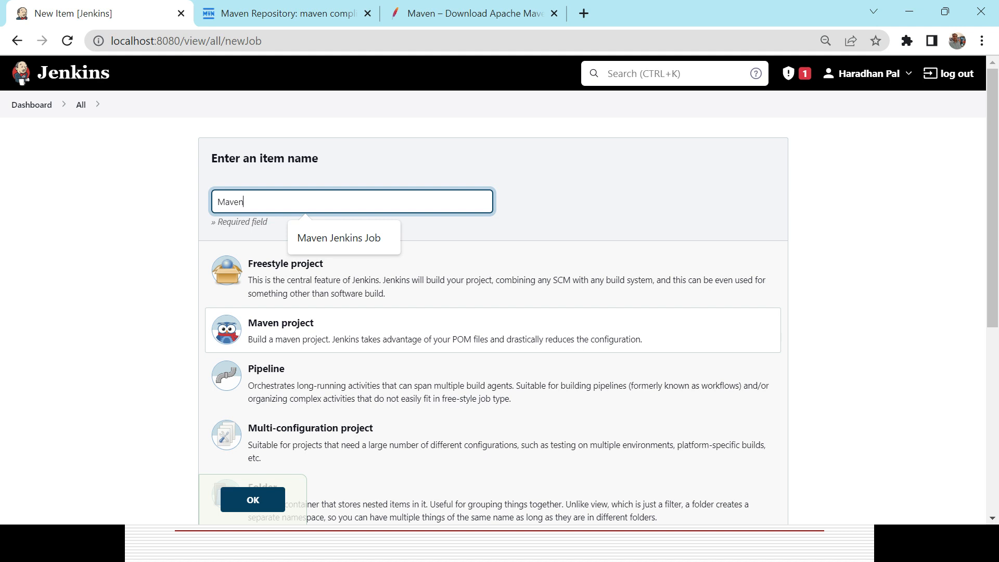
text(Jenkinslnteg)
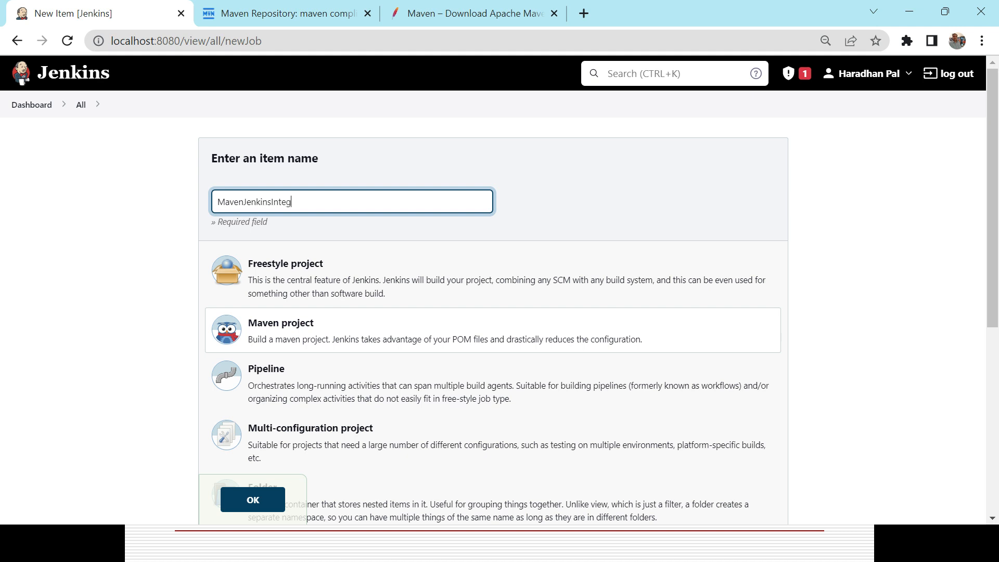
text(ration)
click(301, 330)
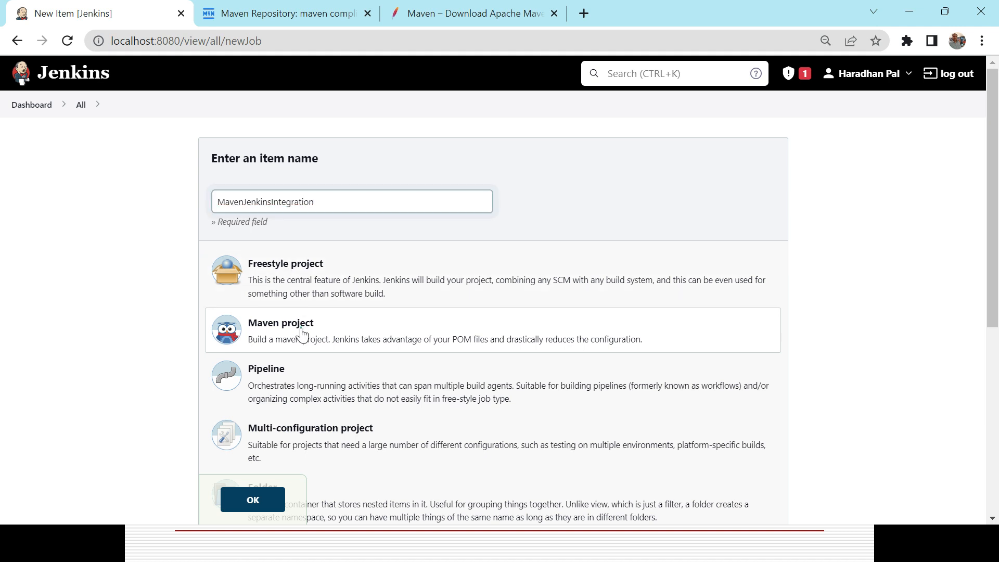
click(268, 507)
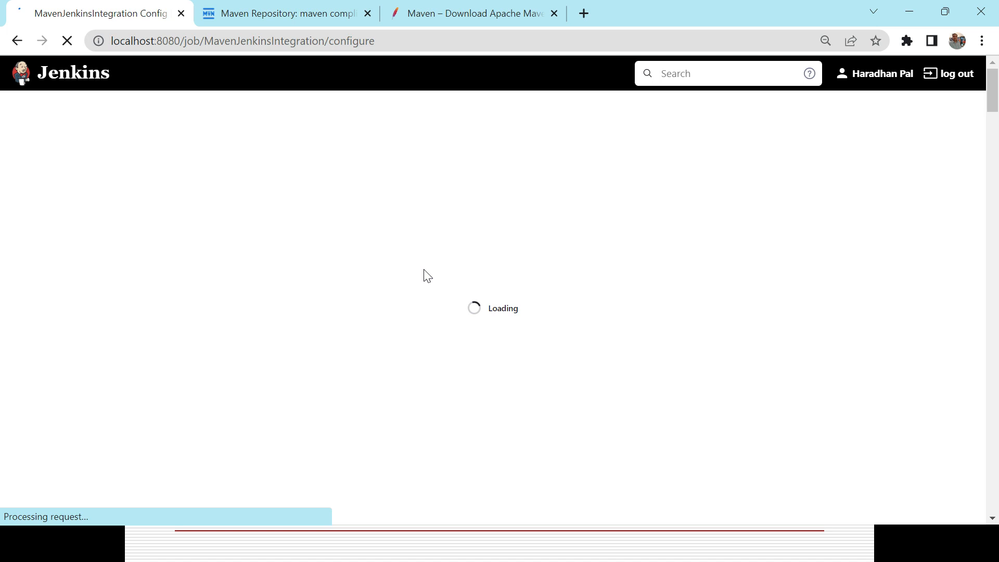
Consult the presentation slide, then describe the job as "This project is to validate the Maven Jenkins Integration"
key(alt+Tab)
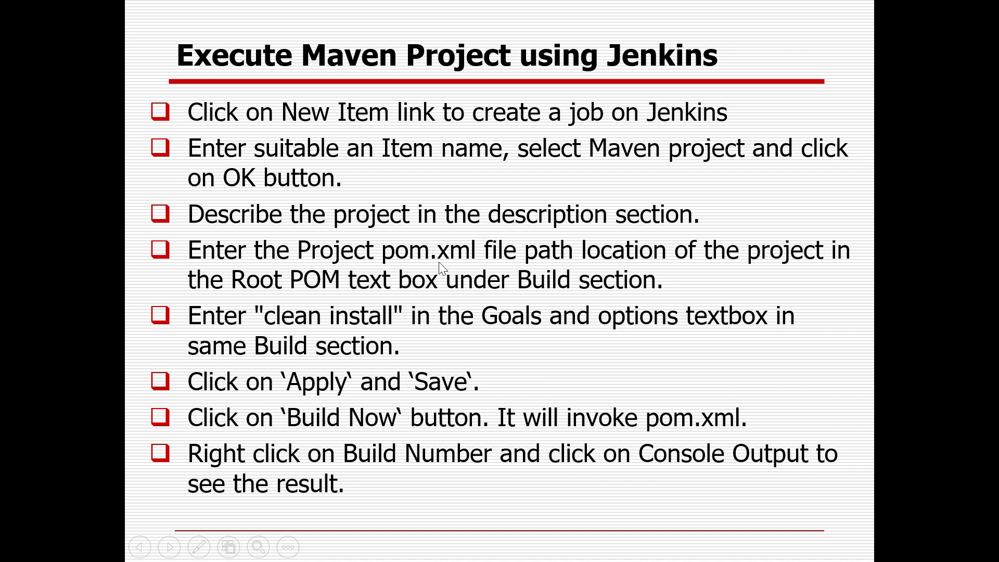
key(alt+Tab)
click(359, 257)
text(This )
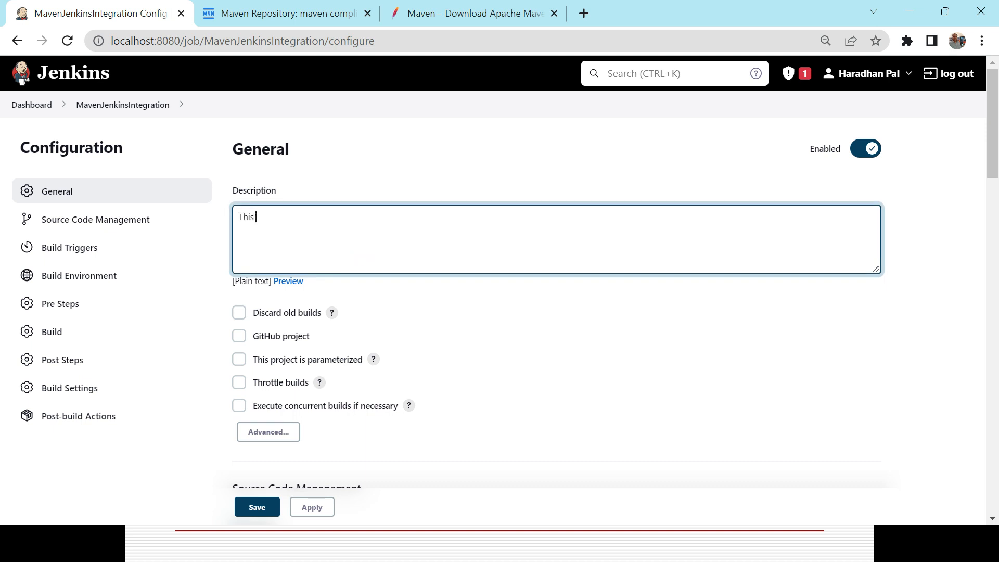
text(project is to validate the Maven Jen)
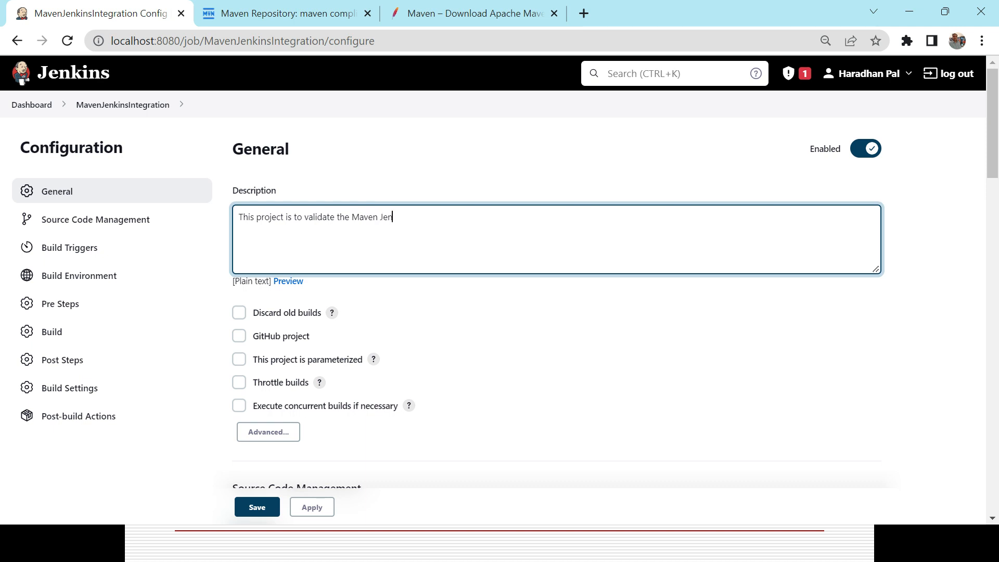
text(kins Integration)
Find the job's Root POM field, then switch to Eclipse and copy the MavenTestProjectNOV22 location path from the project's properties
drag(992, 162, 992, 237)
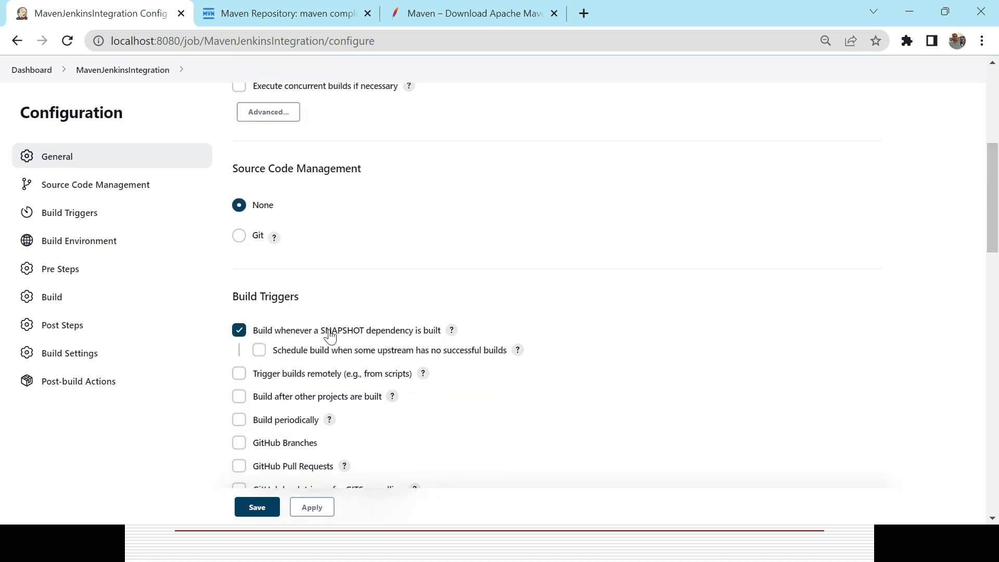
drag(996, 224, 996, 402)
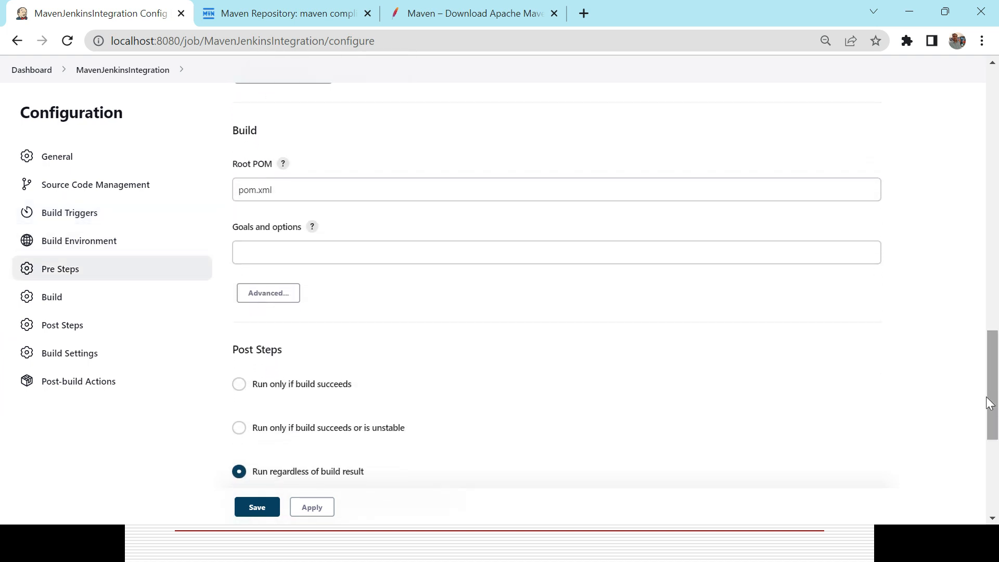
click(296, 194)
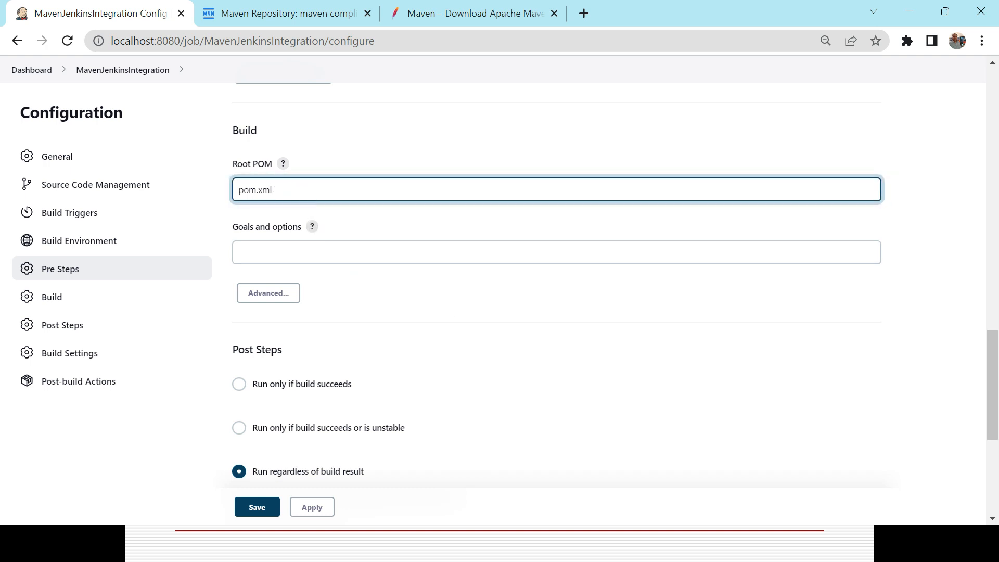
triple_click(239, 190)
key(alt+Tab)
key(alt+Tab)
key(alt+Tab)
key(alt+Tab)
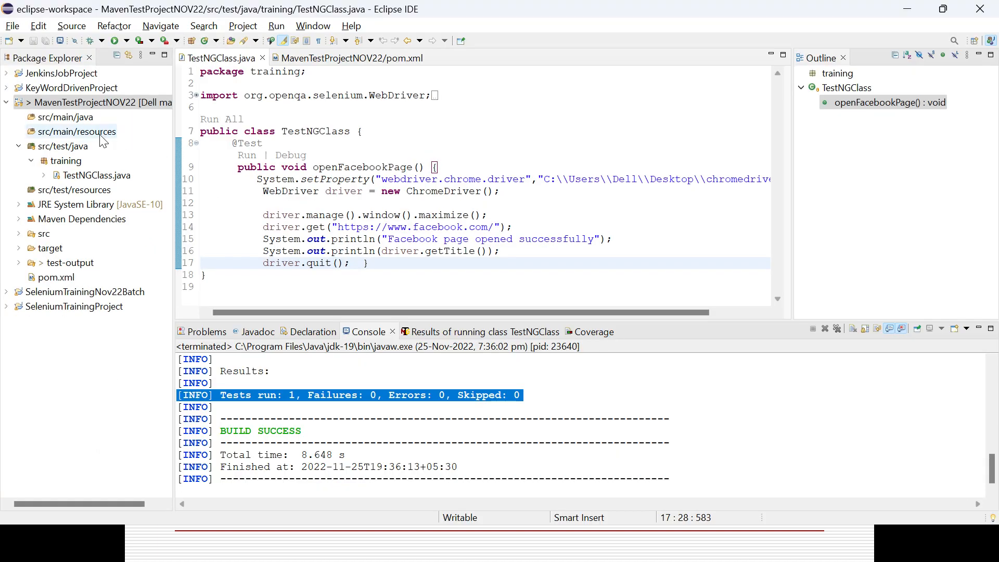
click(97, 103)
right_click(96, 104)
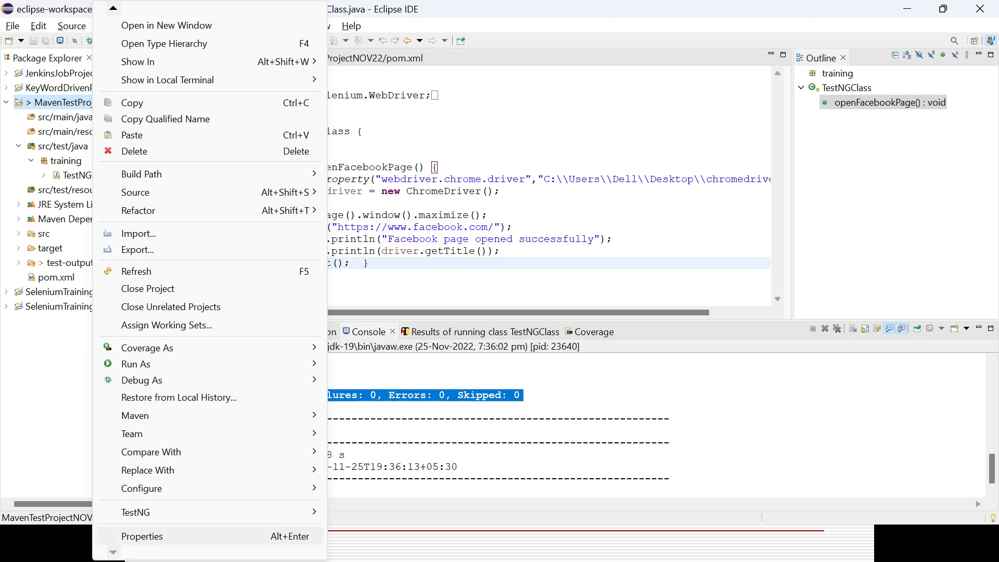
click(141, 537)
drag(366, 136, 603, 137)
key(ctrl+c)
click(751, 345)
Switch back to Jenkins and set the Root POM to C:\Users\Dell\eclipse-workspace\MavenTestProjectNOV22\pom.xml
key(alt+Tab)
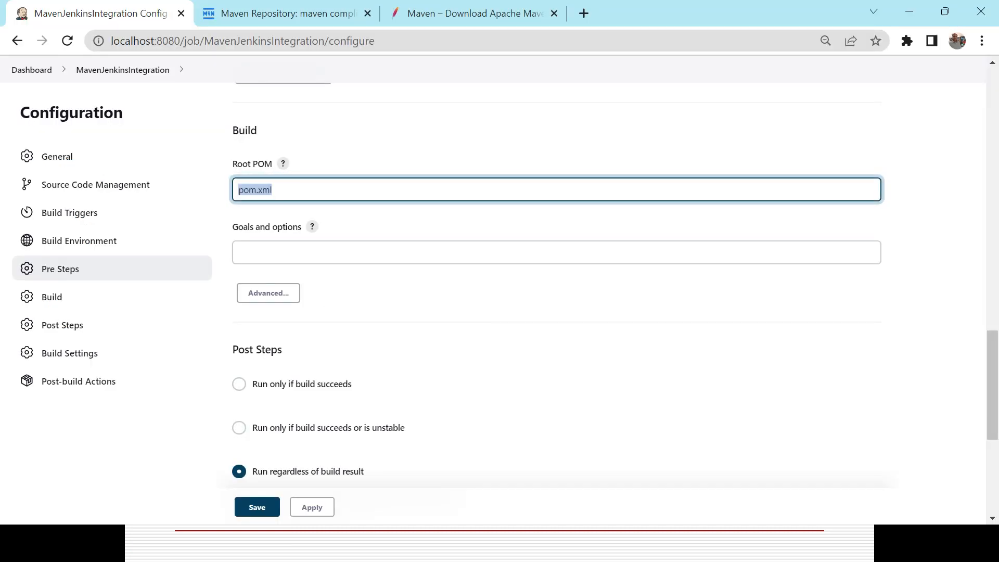
click(237, 191)
key(ctrl+v)
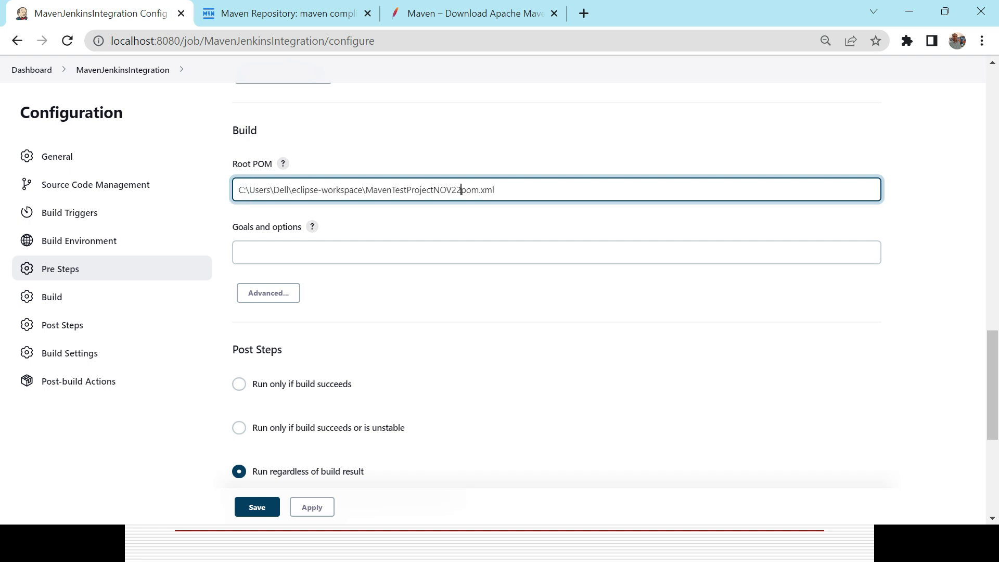
text(\)
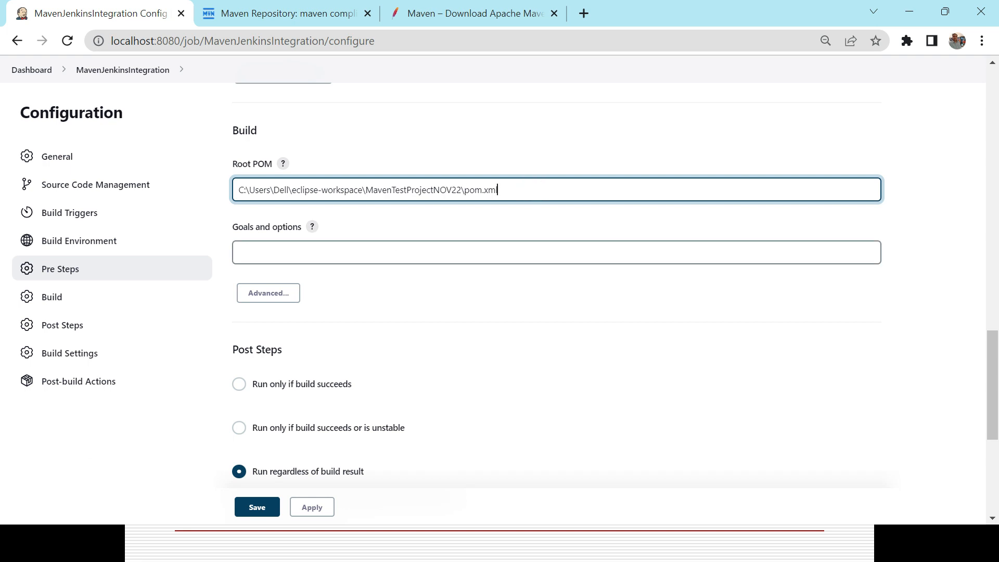
Consult the presentation slide, then set the build's Goals and options to "clean install"
key(alt+Tab)
key(alt+Tab)
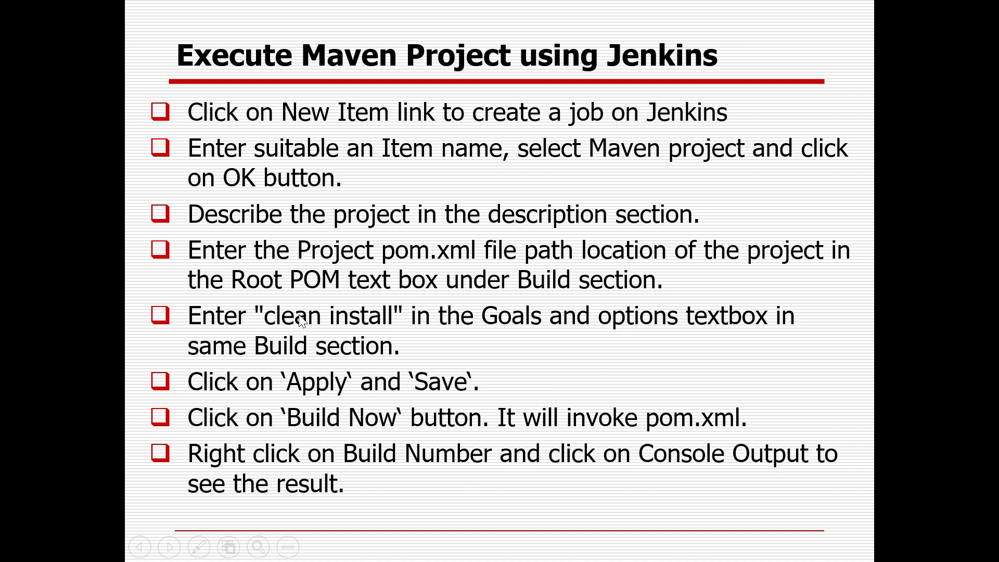
key(alt+Tab)
click(341, 254)
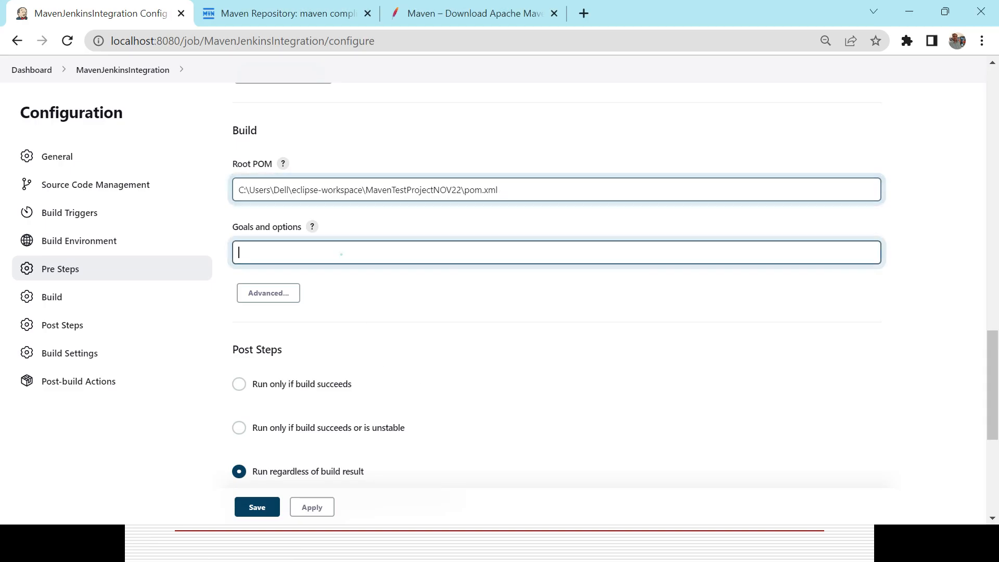
text(clean)
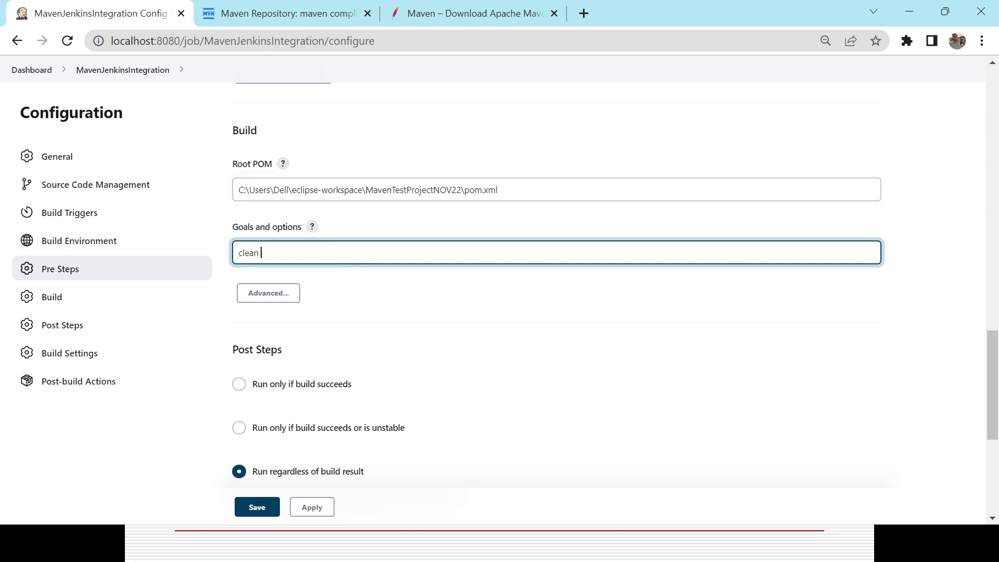
text( install)
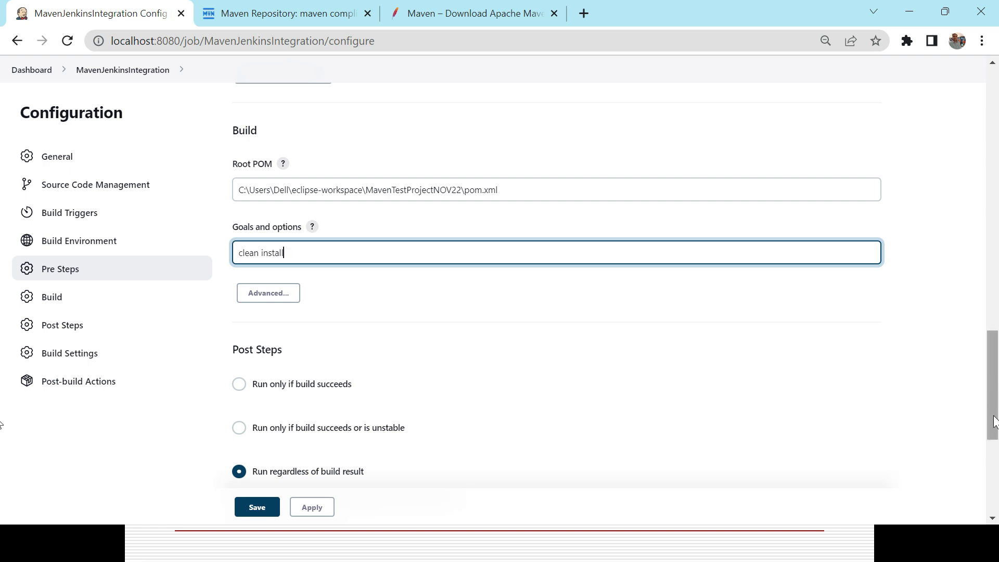
Apply and save the MavenJenkinsIntegration job configuration
scroll(994, 404, down, 6)
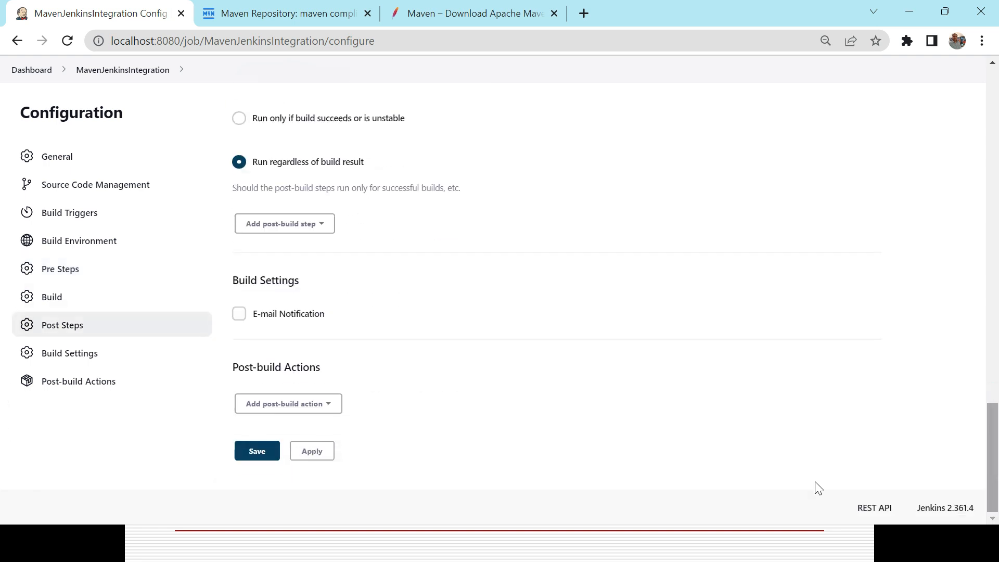
click(315, 451)
click(260, 453)
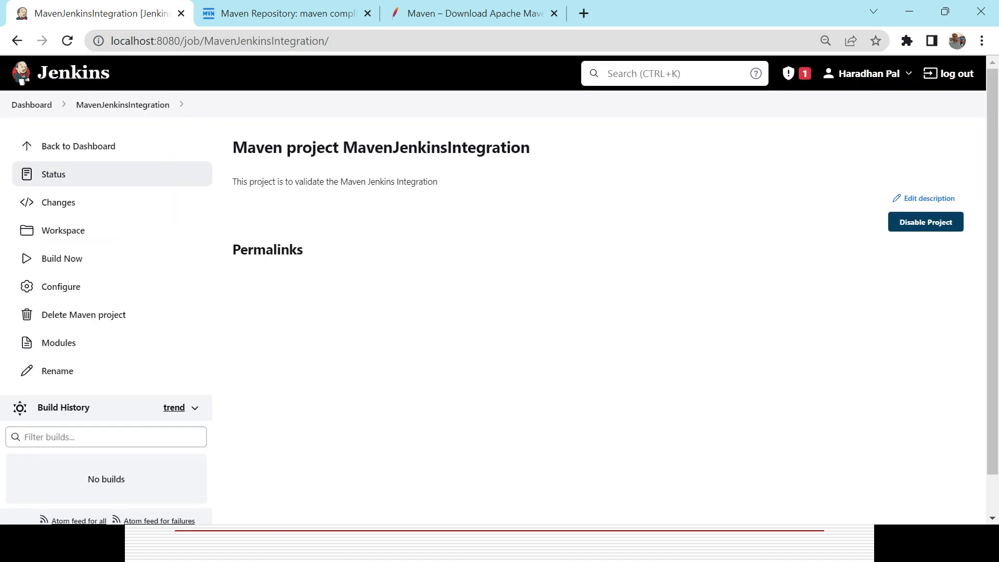
Examine the project type and name in the heading of the saved job's page
click(351, 147)
double_click(257, 143)
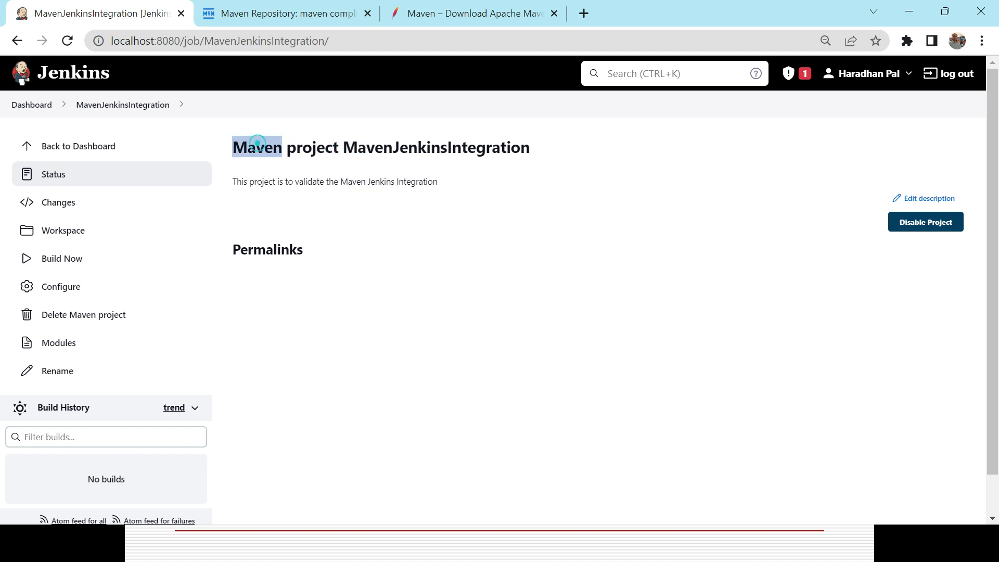
double_click(312, 147)
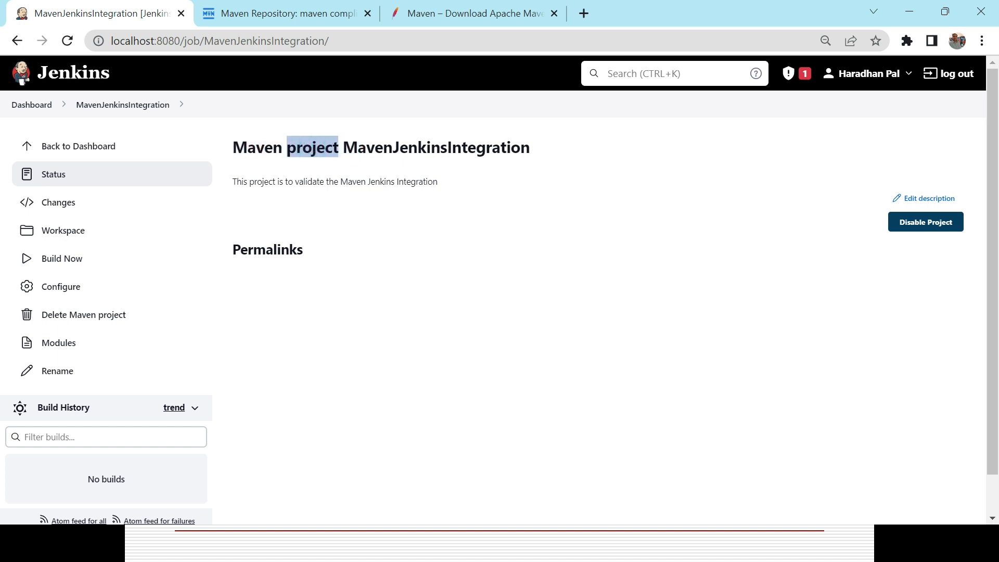
Check the job's name and description, then run a build of MavenJenkinsIntegration
double_click(344, 147)
drag(400, 147, 530, 148)
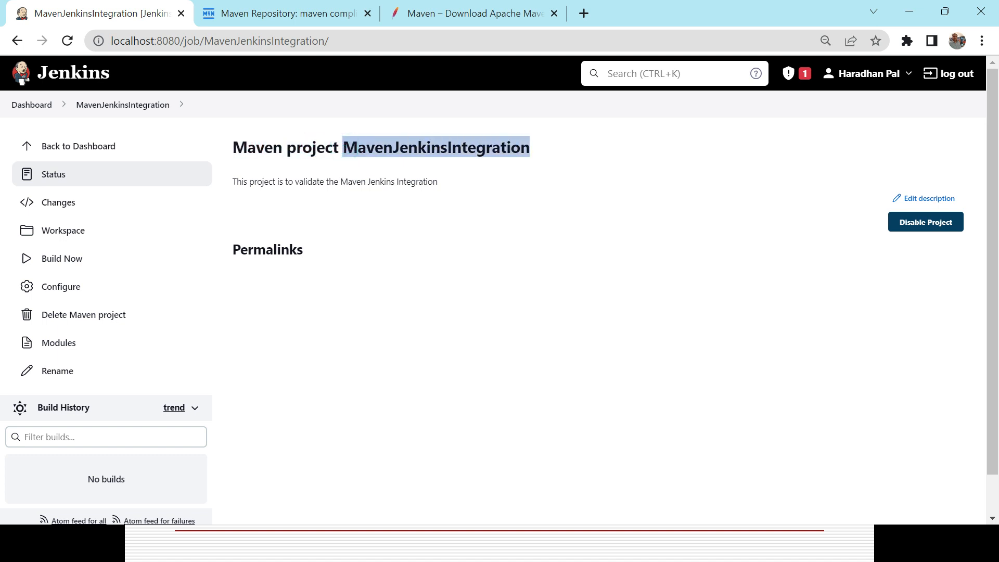
triple_click(380, 181)
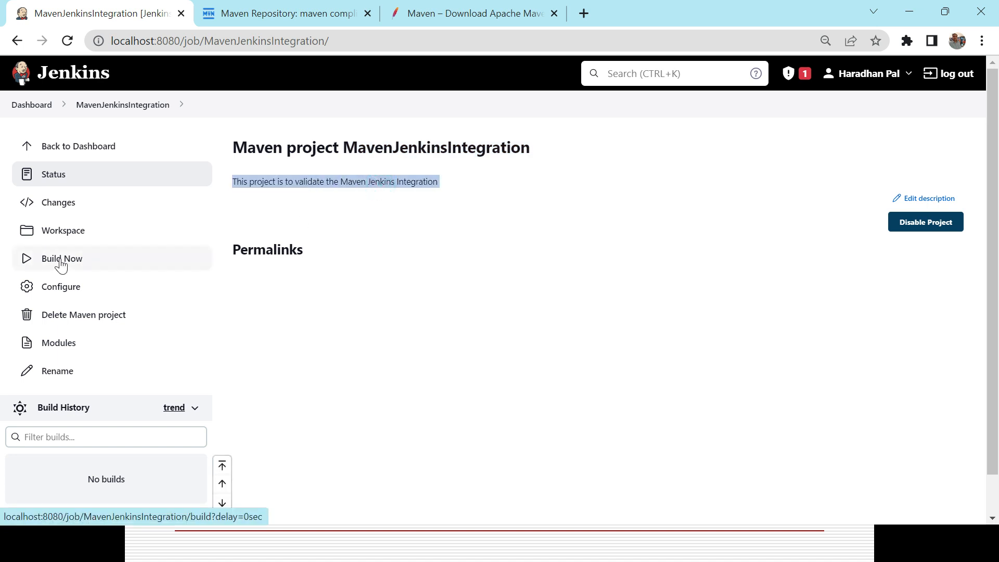
click(61, 260)
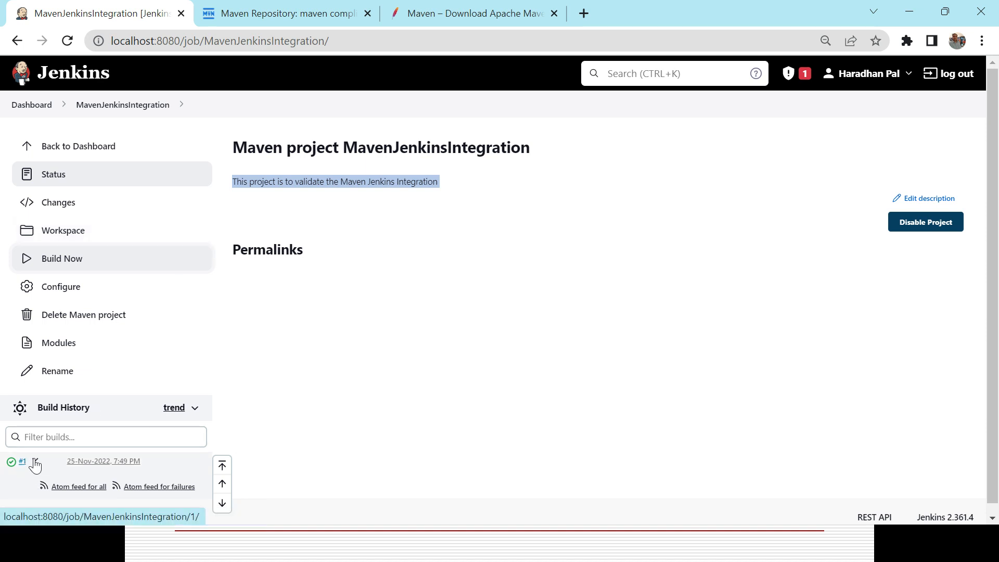
Open the console output of build #1 and examine its workspace path and project scanning lines
click(36, 462)
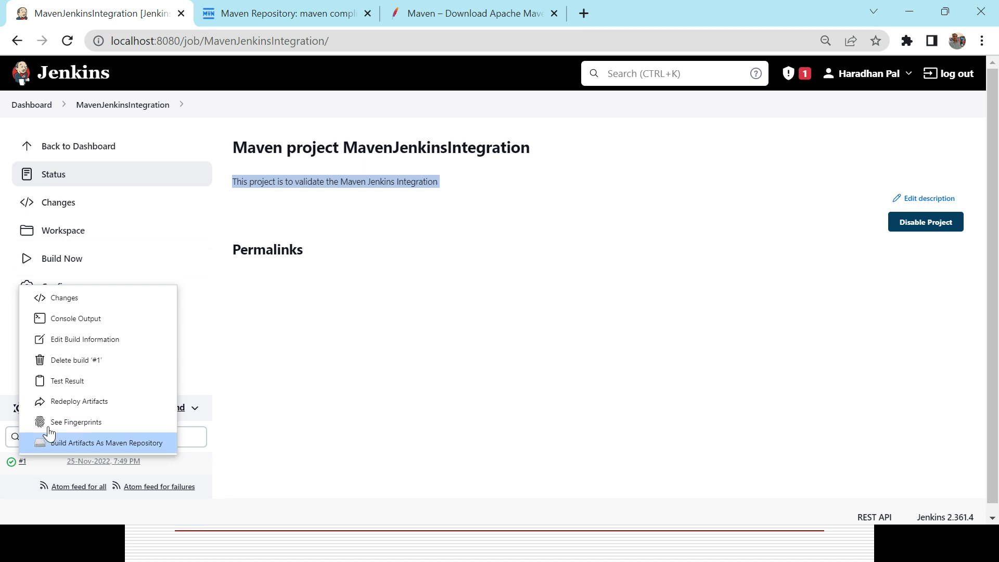
click(89, 319)
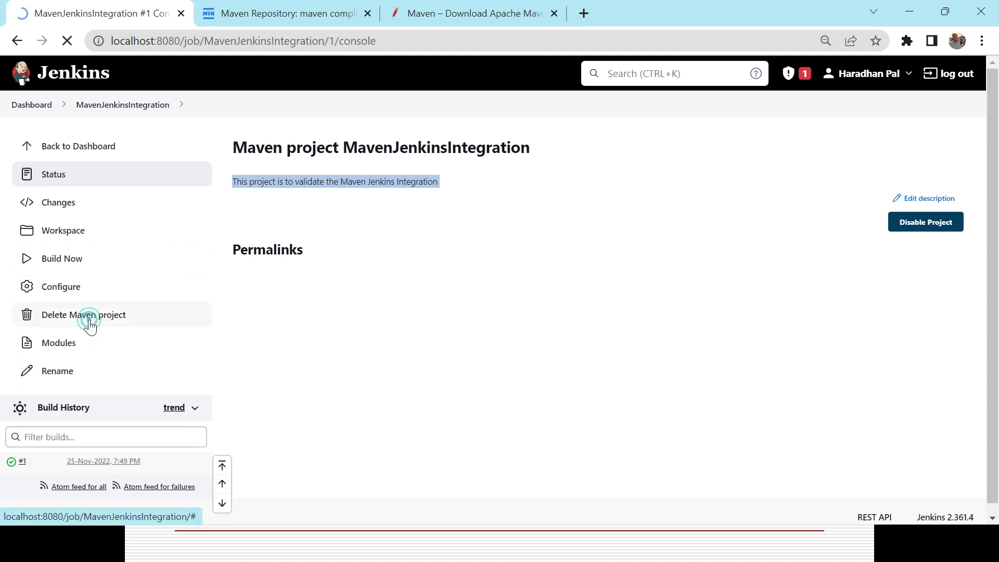
triple_click(512, 228)
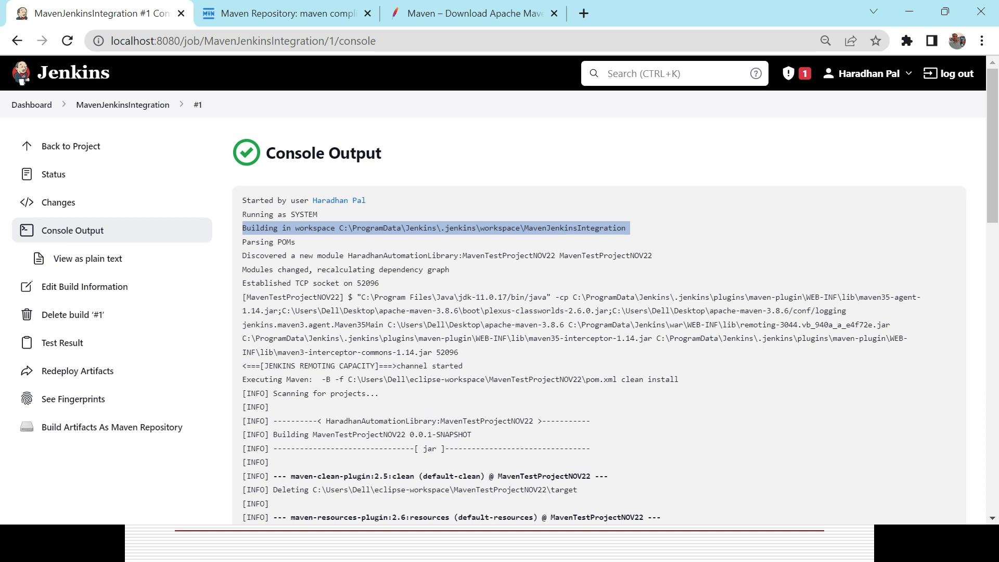
double_click(347, 394)
Examine the TESTS section of the console output, including the Facebook page messages and the test run summary
drag(994, 223, 994, 365)
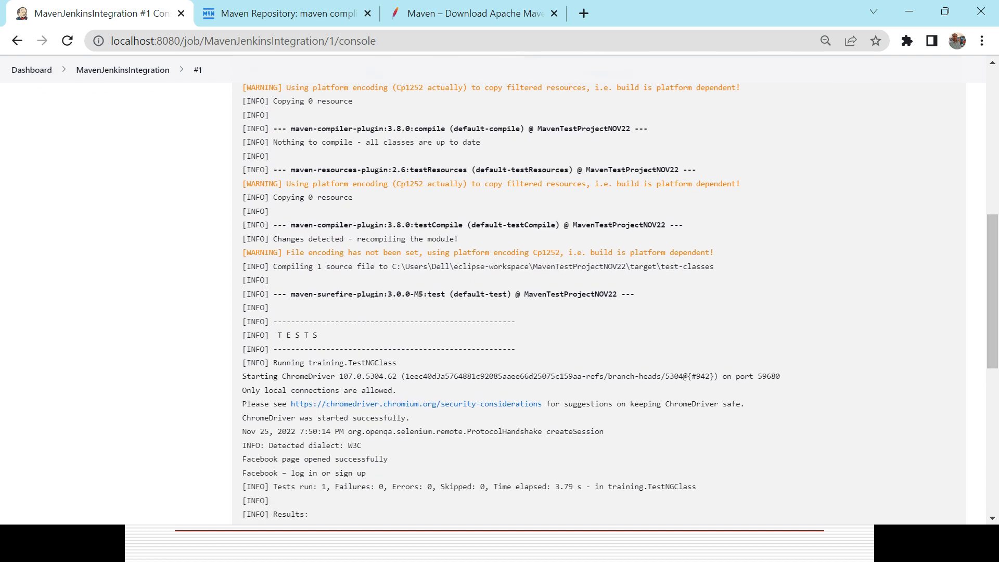
triple_click(289, 331)
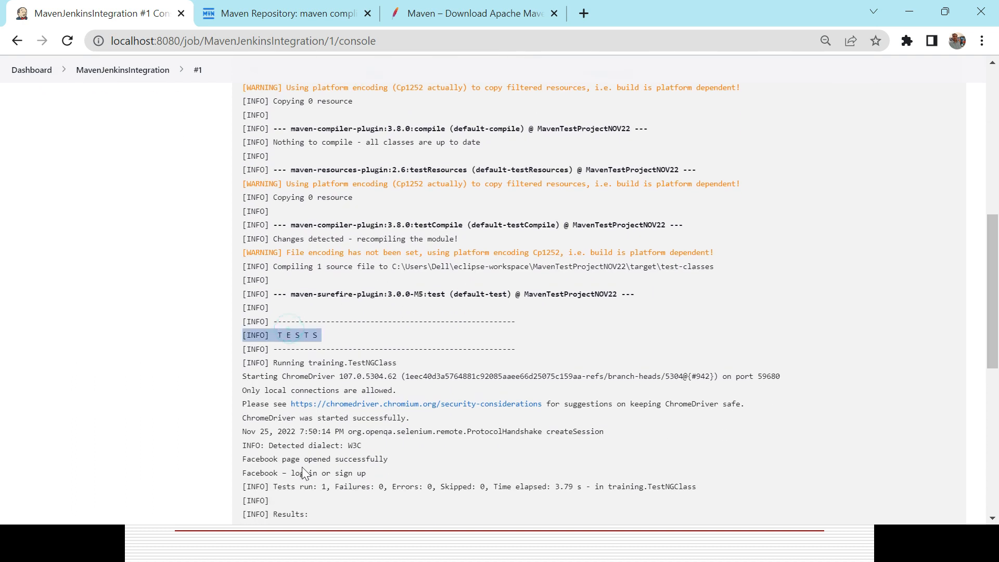
click(243, 462)
drag(243, 462, 689, 513)
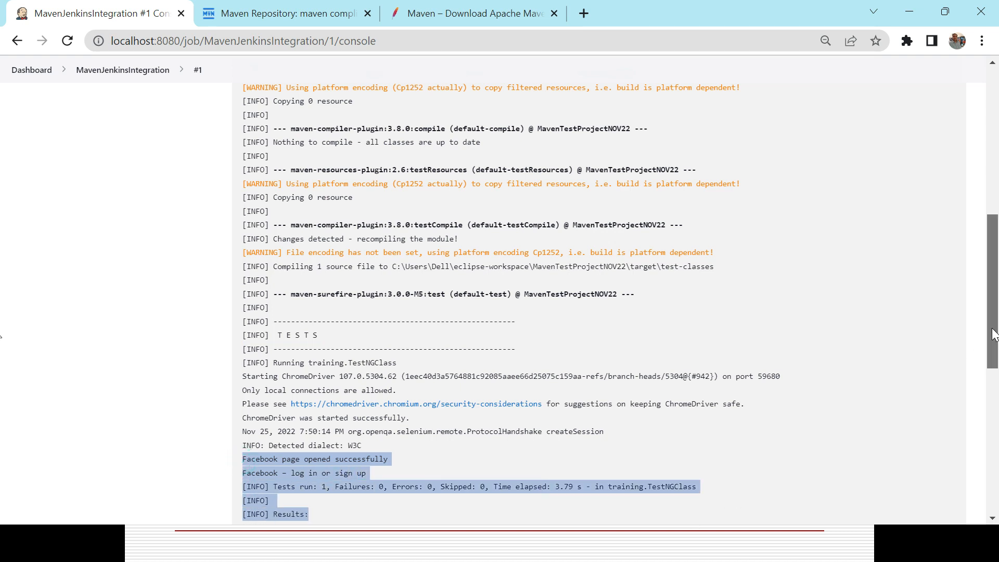
Examine the build status, final result and jar archiving lines at the end of the console output
drag(991, 341, 995, 456)
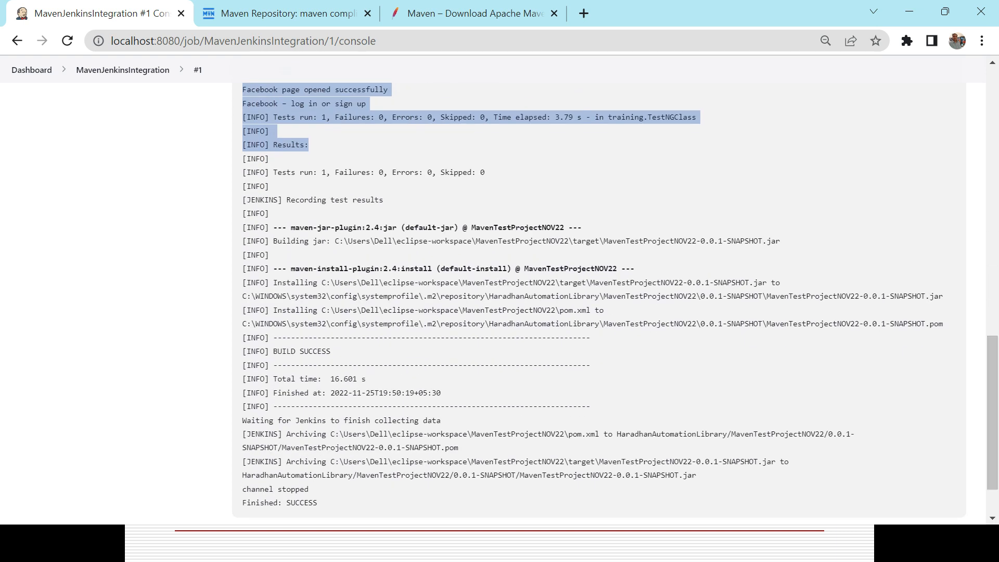
triple_click(314, 351)
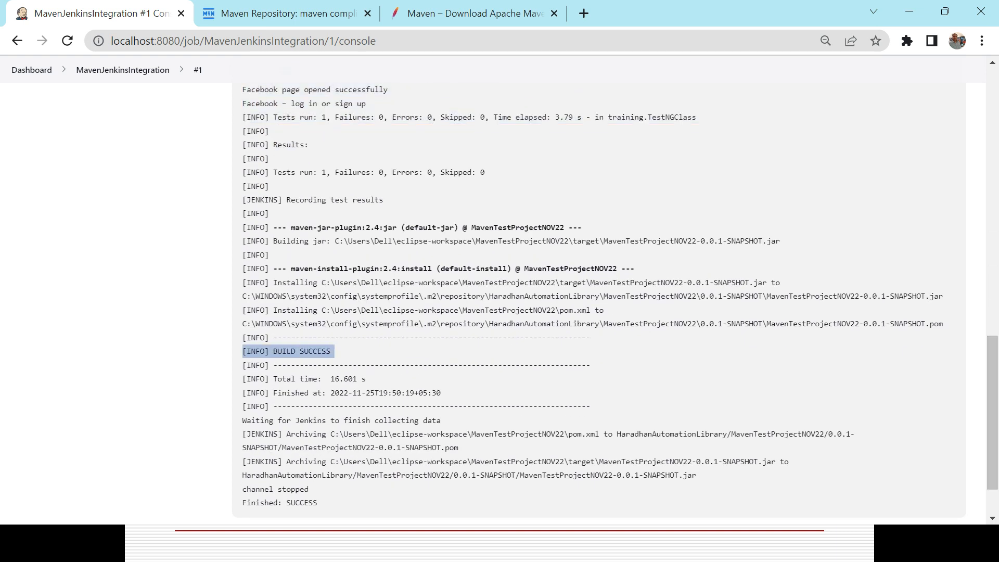
triple_click(292, 502)
click(610, 507)
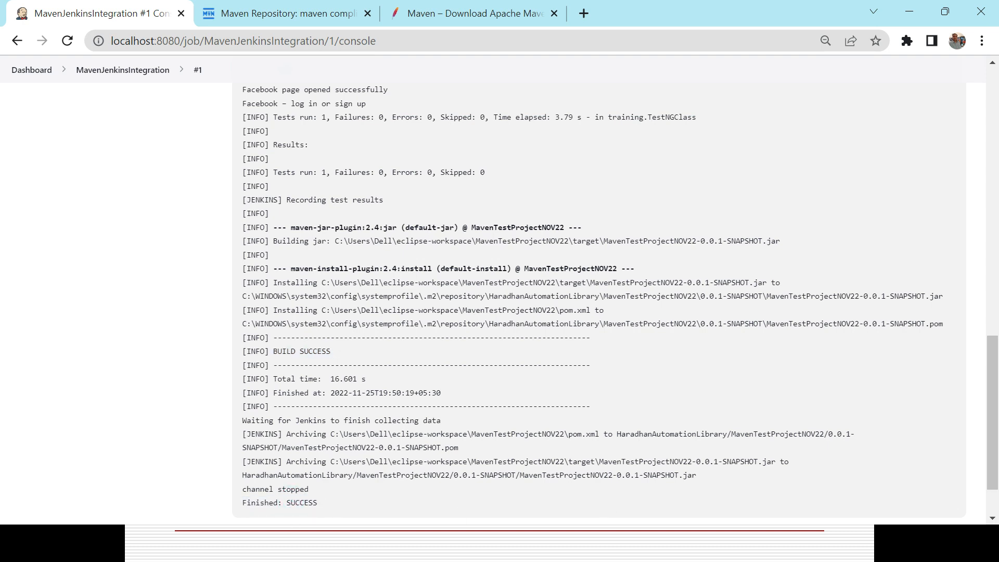
triple_click(595, 474)
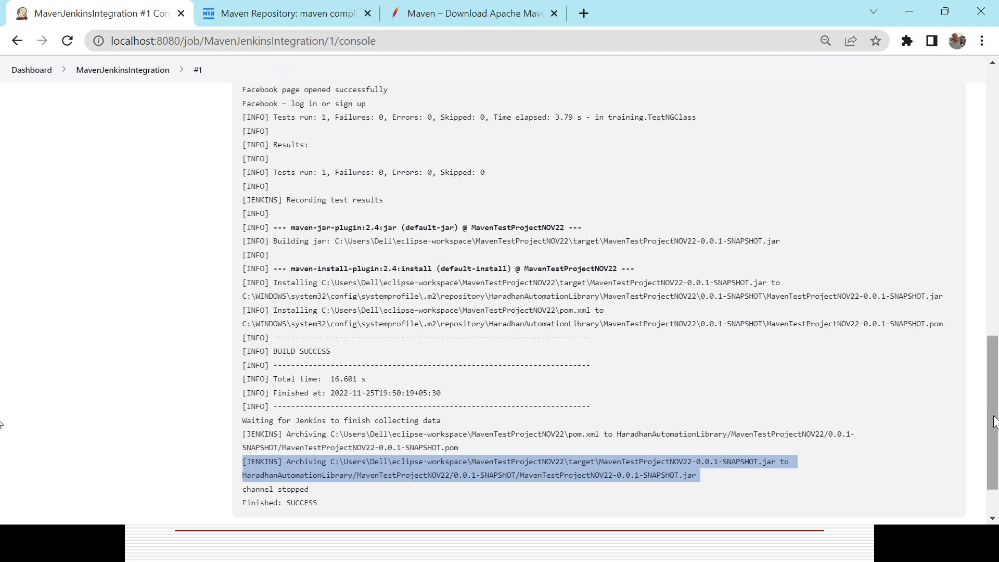
drag(993, 415, 997, 143)
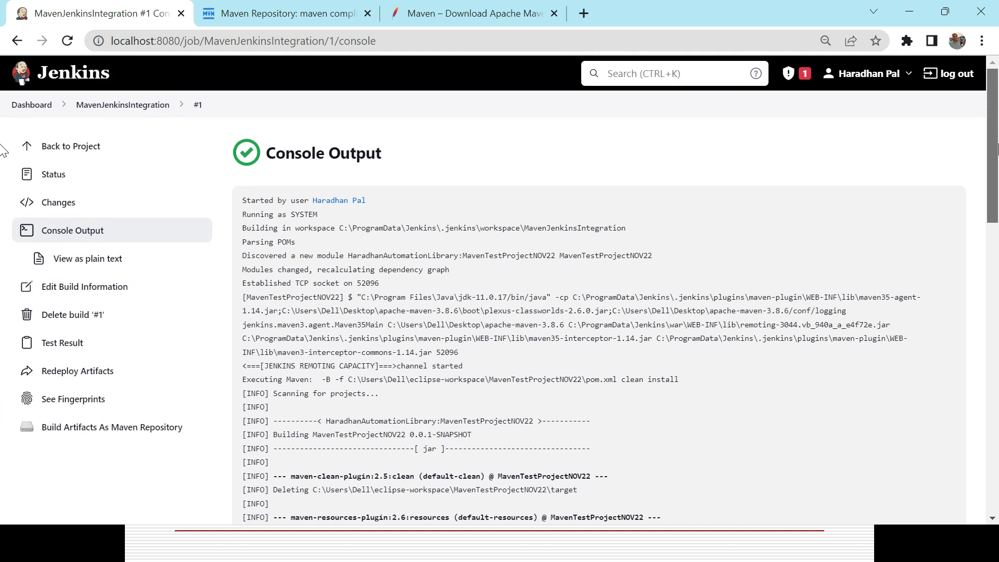
Review MavenJenkinsIntegration's build health, last success, last failure and last duration on the dashboard, then switch back to the presentation slide
click(35, 107)
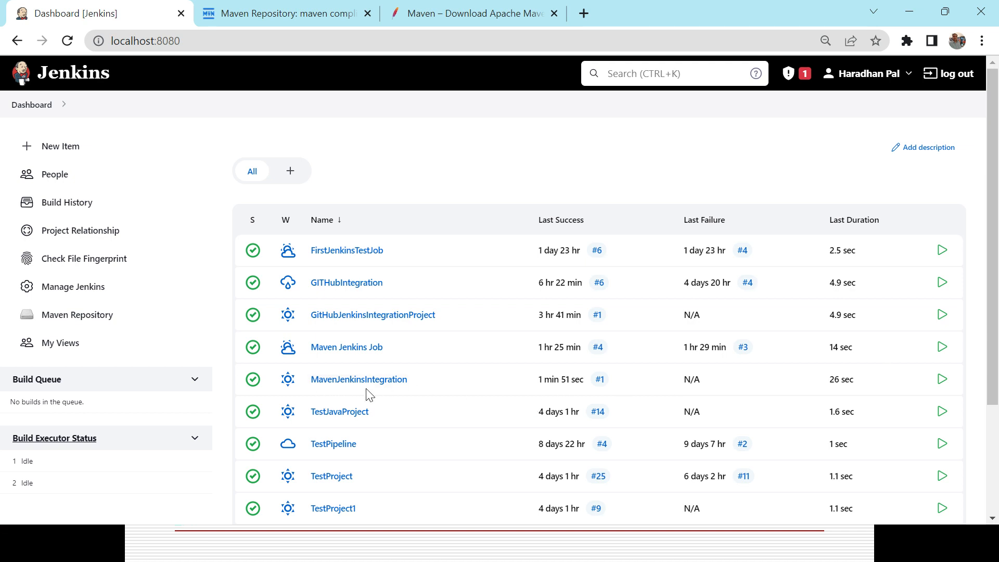
mouse_move(287, 384)
click(417, 382)
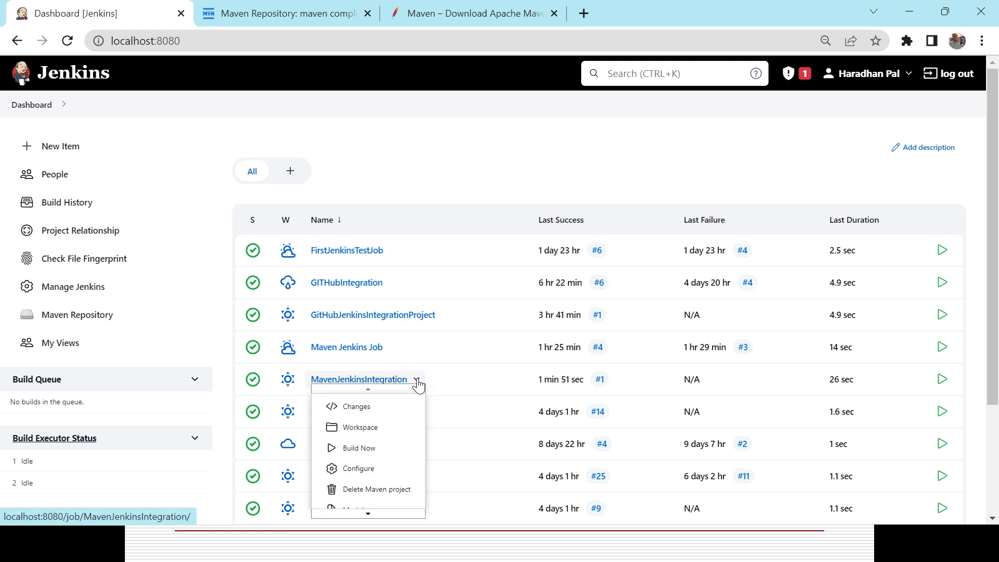
click(255, 385)
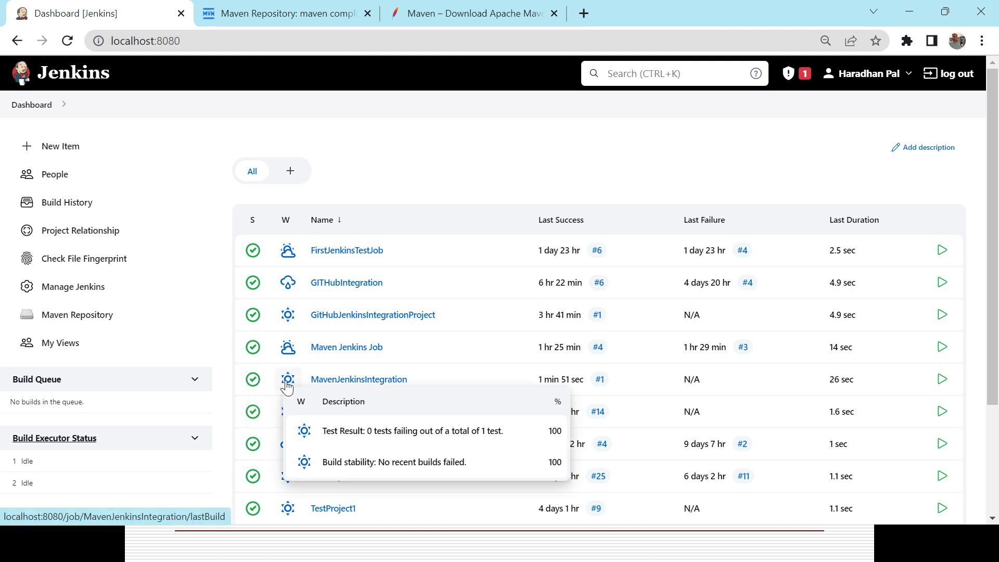
triple_click(556, 379)
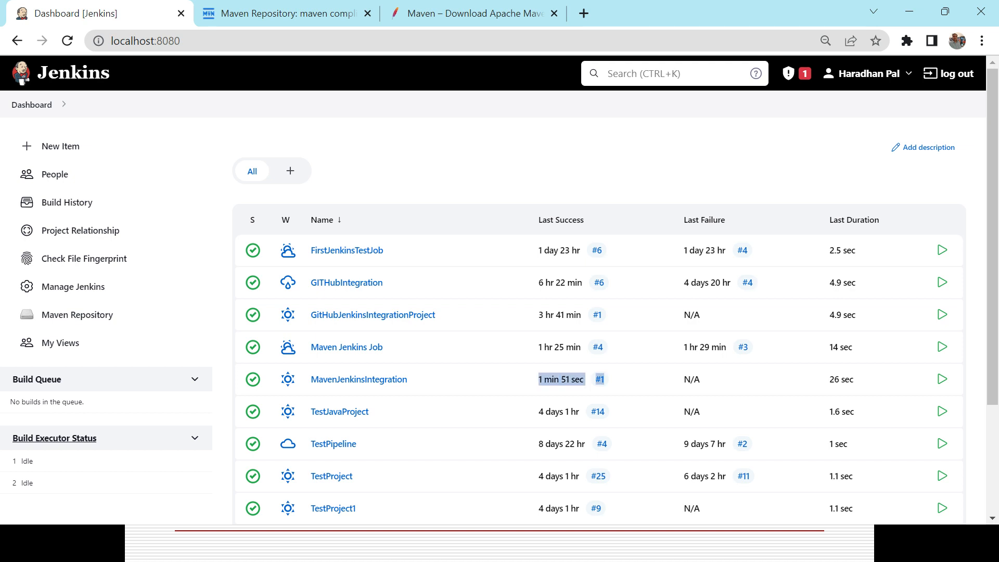
triple_click(684, 387)
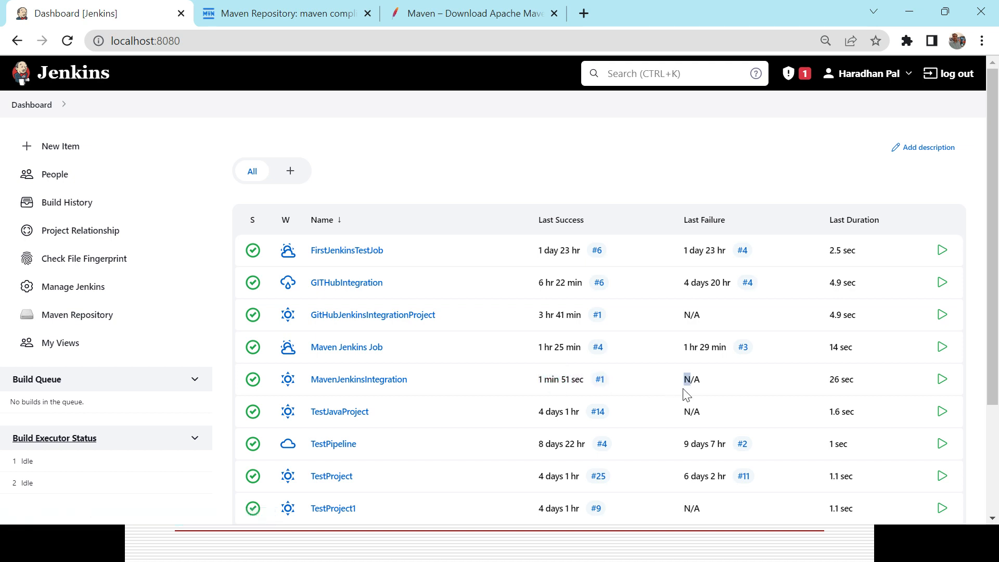
double_click(830, 382)
triple_click(833, 382)
key(alt+Tab)
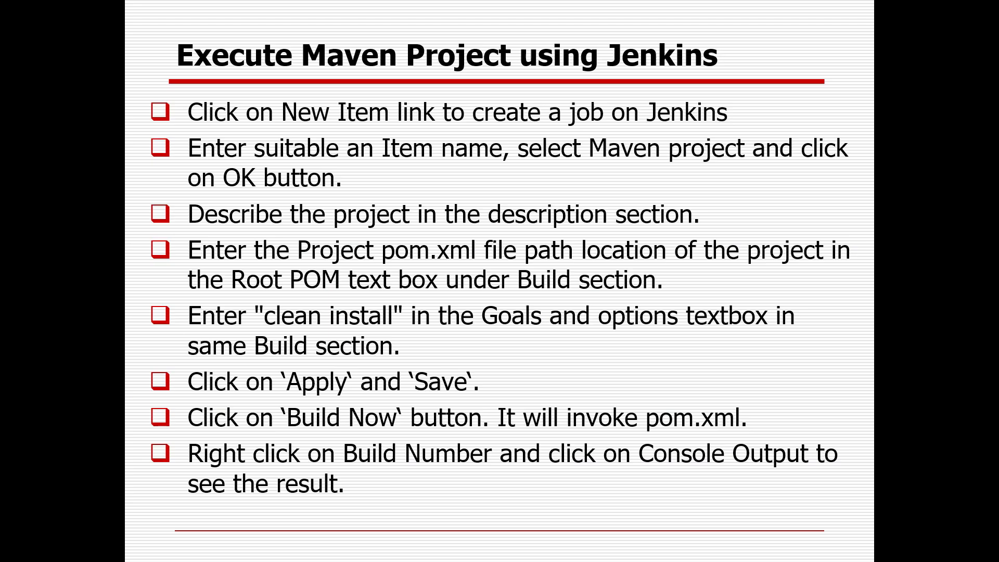